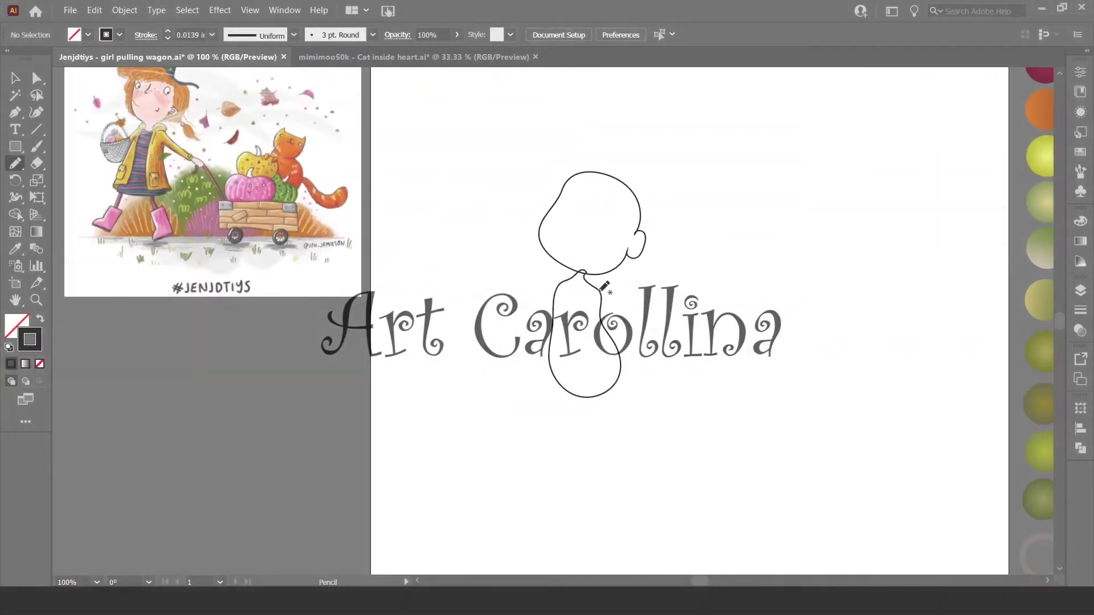
Sketch arm lines from the torso and a rounded left hand, and close the head outline
mouse_move(602, 297)
mouse_down()
mouse_move(602, 312)
mouse_move(501, 295)
mouse_move(556, 285)
mouse_up()
drag(498, 336, 502, 334)
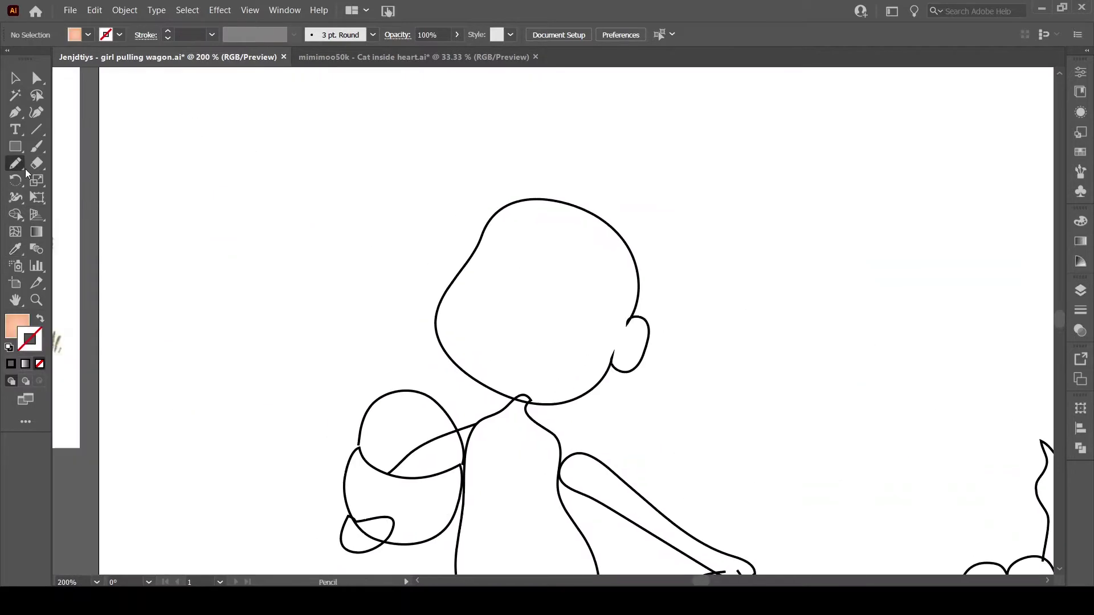
drag(650, 279, 647, 285)
key(v)
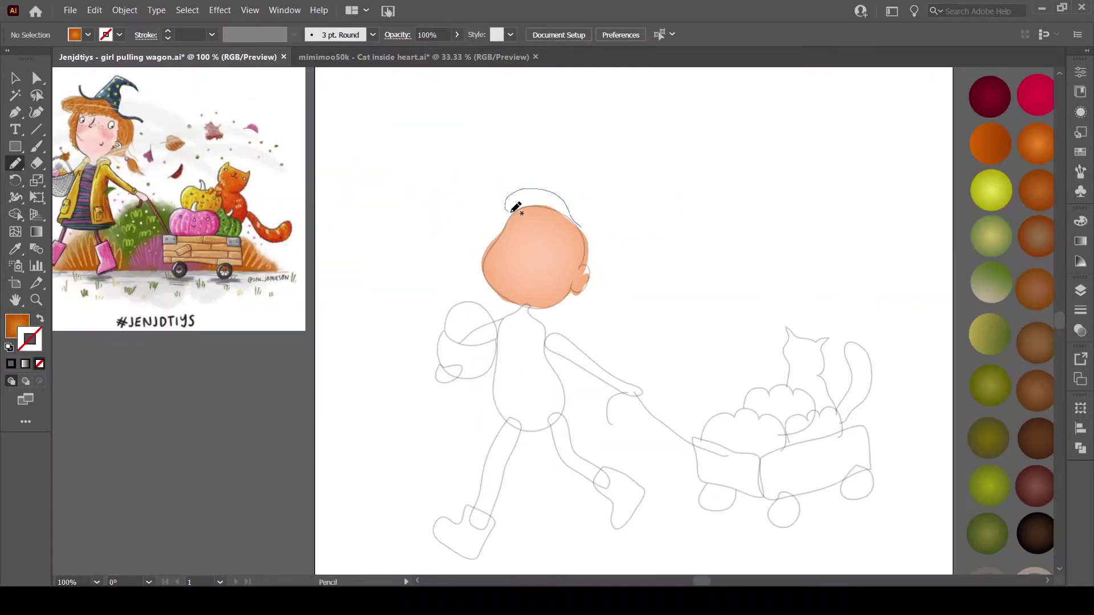
Draw orange curly hair framing the peach face, with a ponytail trailing behind
drag(504, 214, 582, 230)
drag(568, 238, 577, 269)
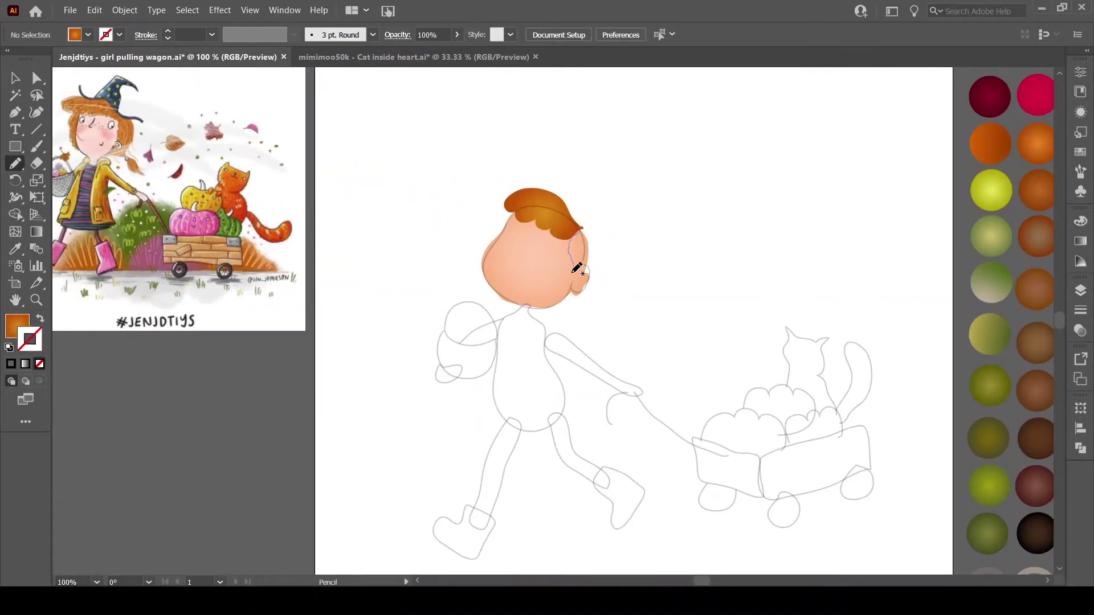
drag(596, 318, 592, 320)
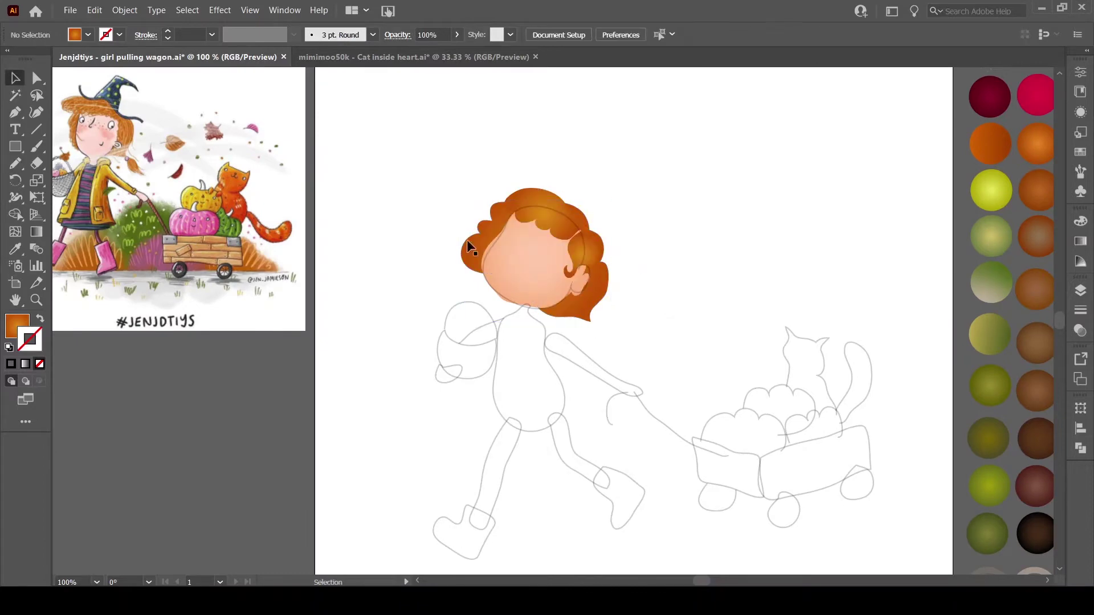
drag(597, 317, 591, 320)
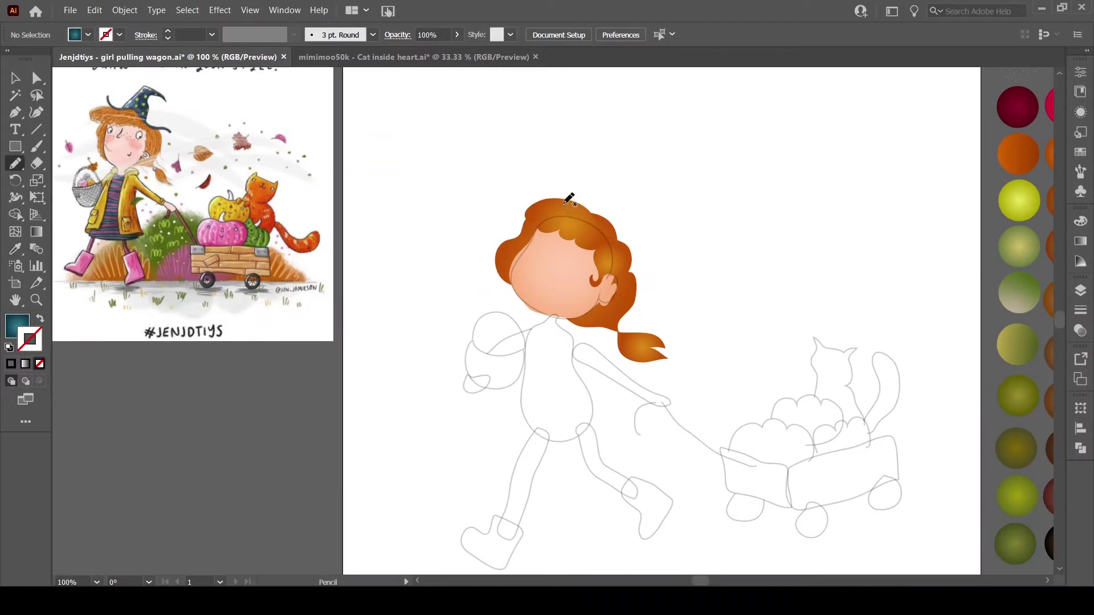
Draw a teal pointed witch hat with a brim on the head
drag(628, 250, 593, 198)
drag(628, 274, 632, 276)
key(ctrl)
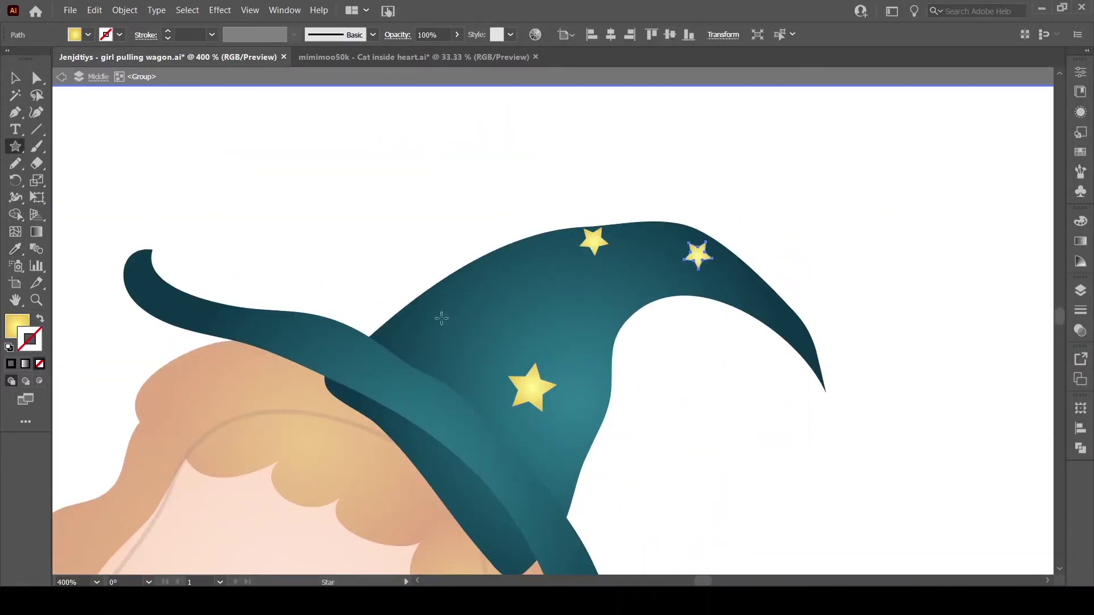
Add four yellow stars to the witch hat
drag(442, 318, 459, 334)
drag(520, 276, 536, 294)
drag(587, 305, 601, 320)
drag(558, 445, 567, 467)
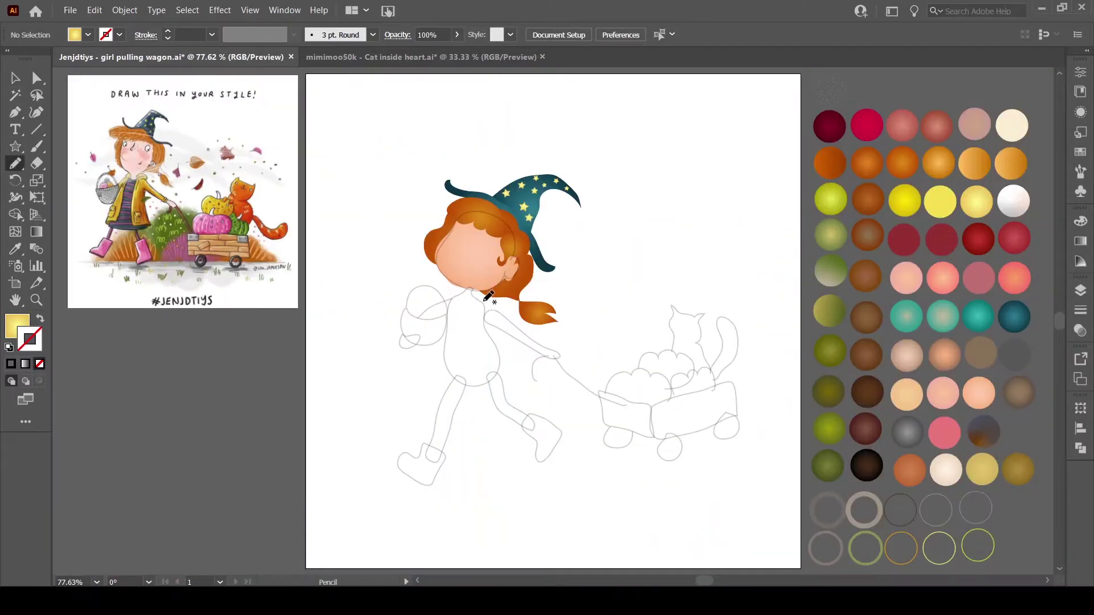
Draw the peach-filled torso and an arm reaching toward the wagon
drag(492, 311, 500, 363)
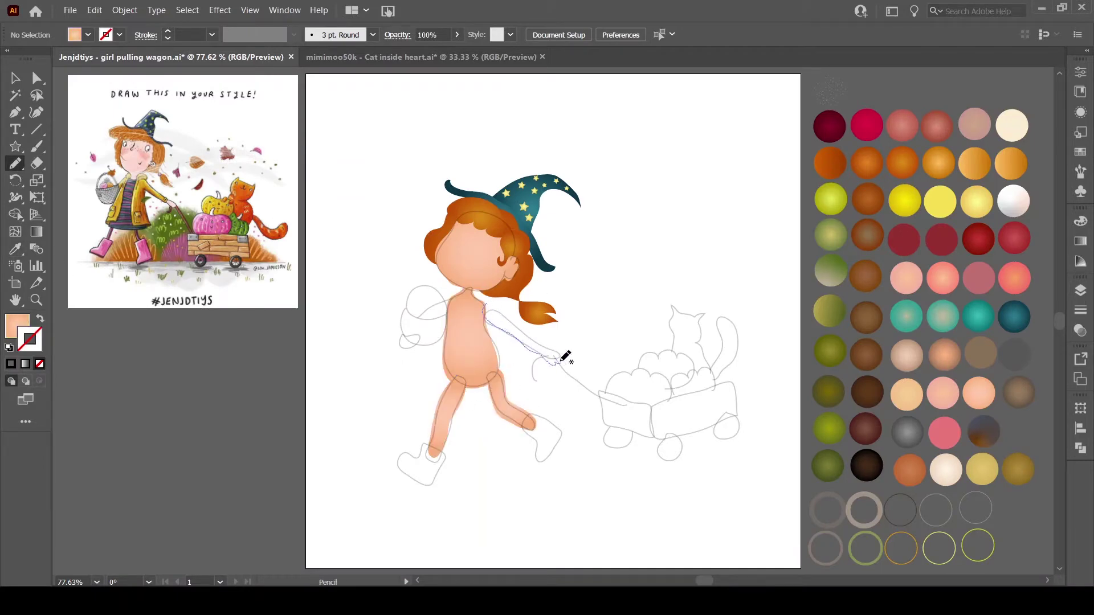
drag(561, 357, 556, 364)
key(ctrl+plus)
key(ctrl+plus)
key(ctrl+plus)
key(ctrl+shift+a)
Draw the basket body, plus the peach arm and the hand holding the basket
drag(549, 346, 543, 321)
key(ctrl+minus)
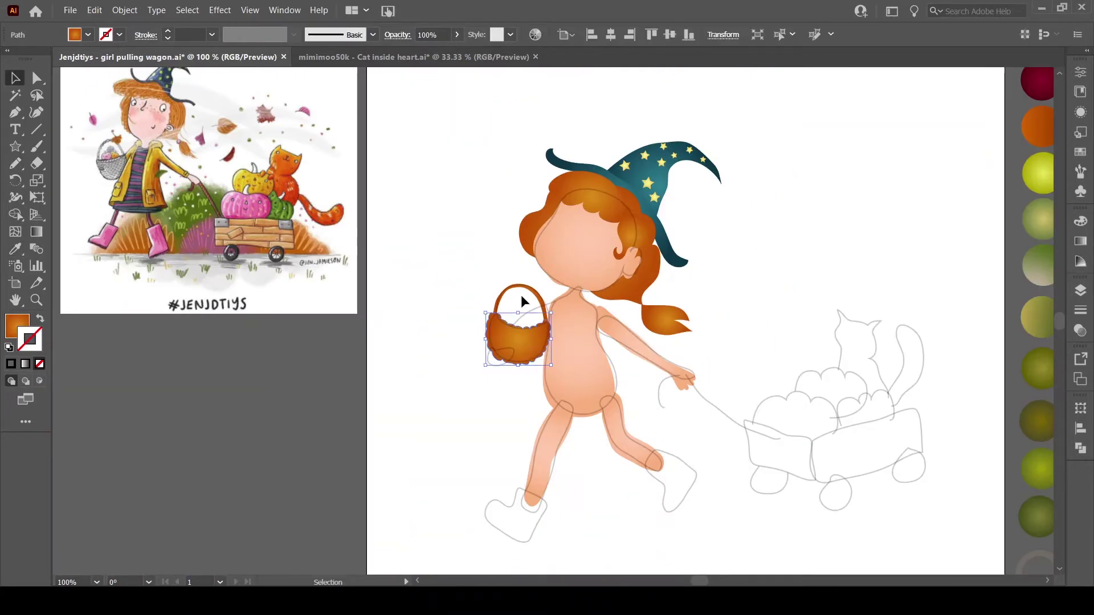
key(v)
key(n)
key(ctrl+plus)
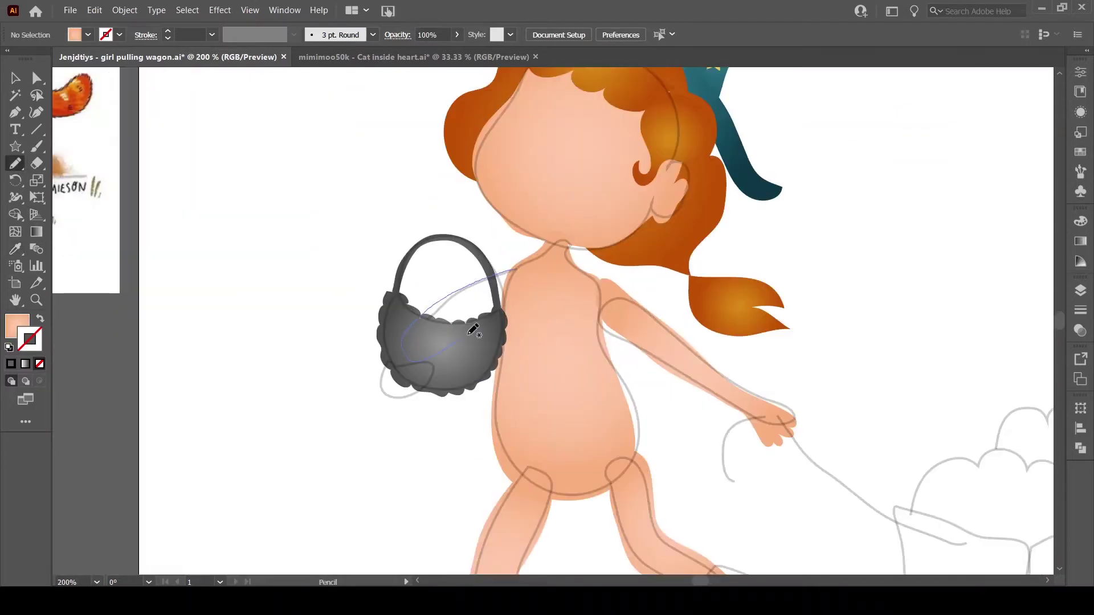
drag(473, 329, 392, 354)
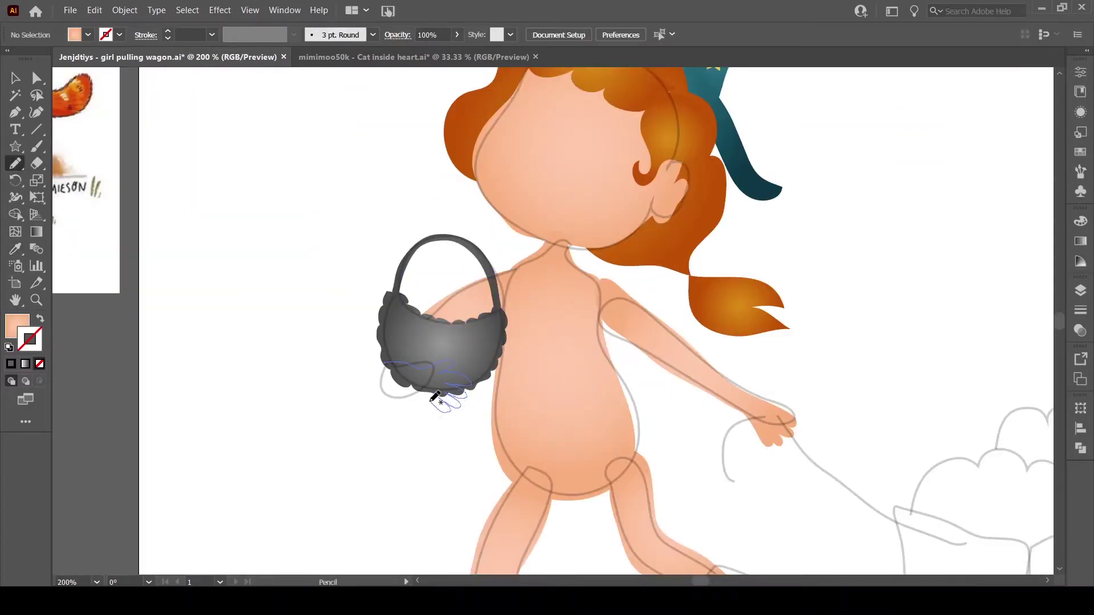
drag(434, 397, 399, 370)
key(ctrl+minus)
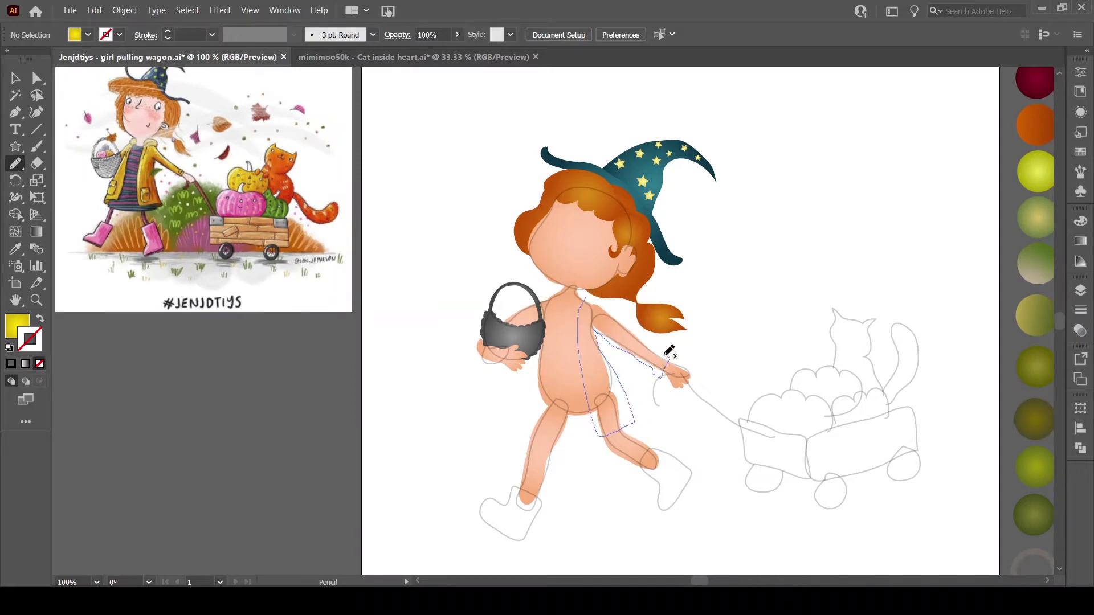
Draw the two yellow coat panels over the body
drag(589, 293, 587, 296)
drag(556, 294, 559, 326)
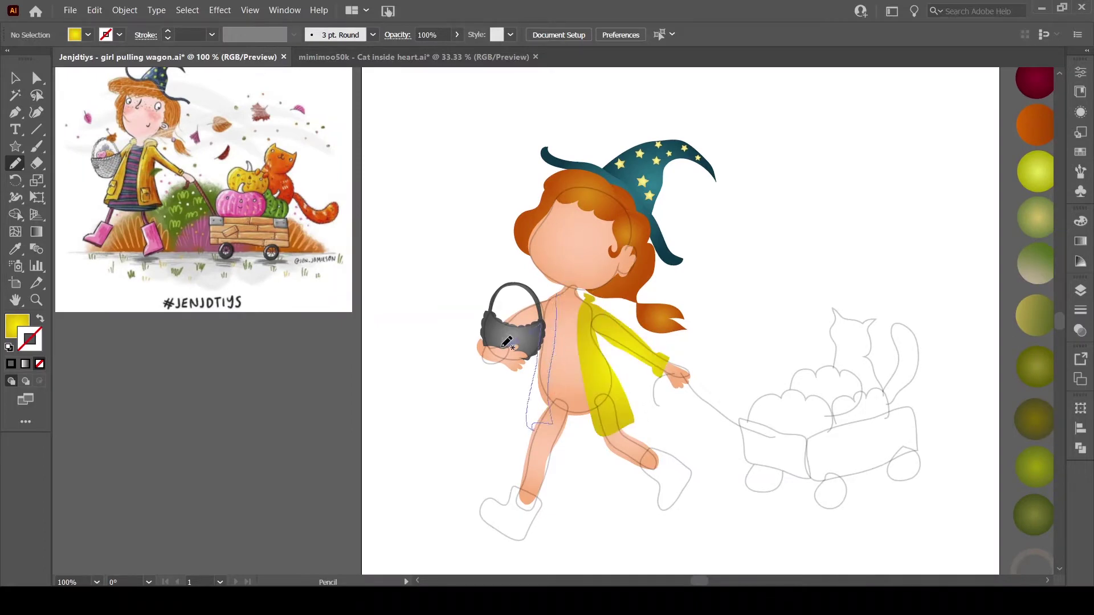
drag(568, 283, 559, 292)
ctrl+click(489, 334)
key(ctrl+shift+a)
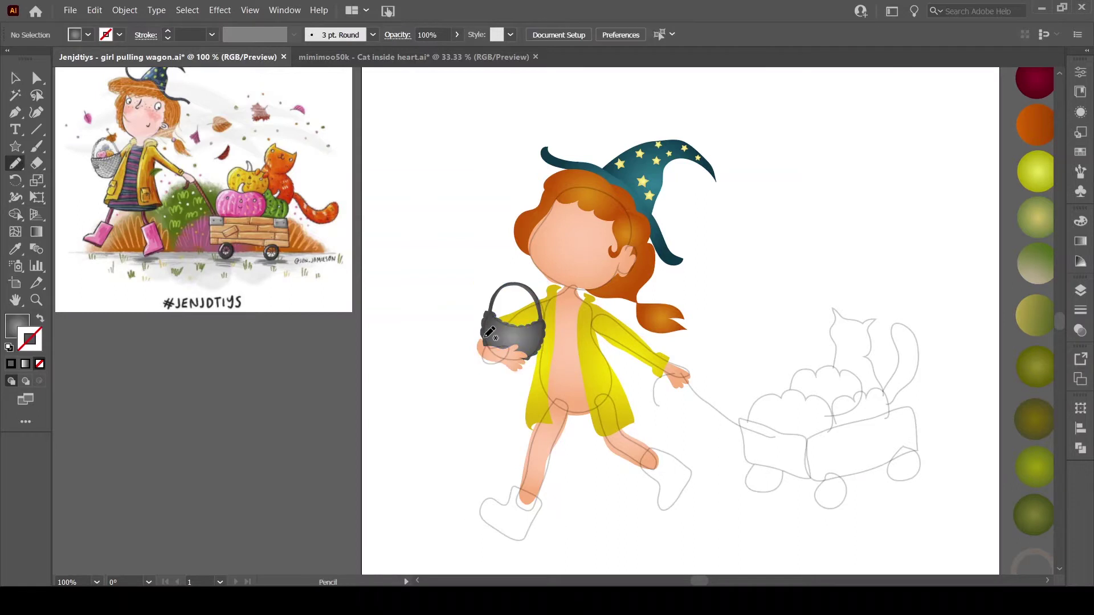
Draw the teal dress over the body using an Eyedropper-sampled colour
key(ctrl+z)
key(i)
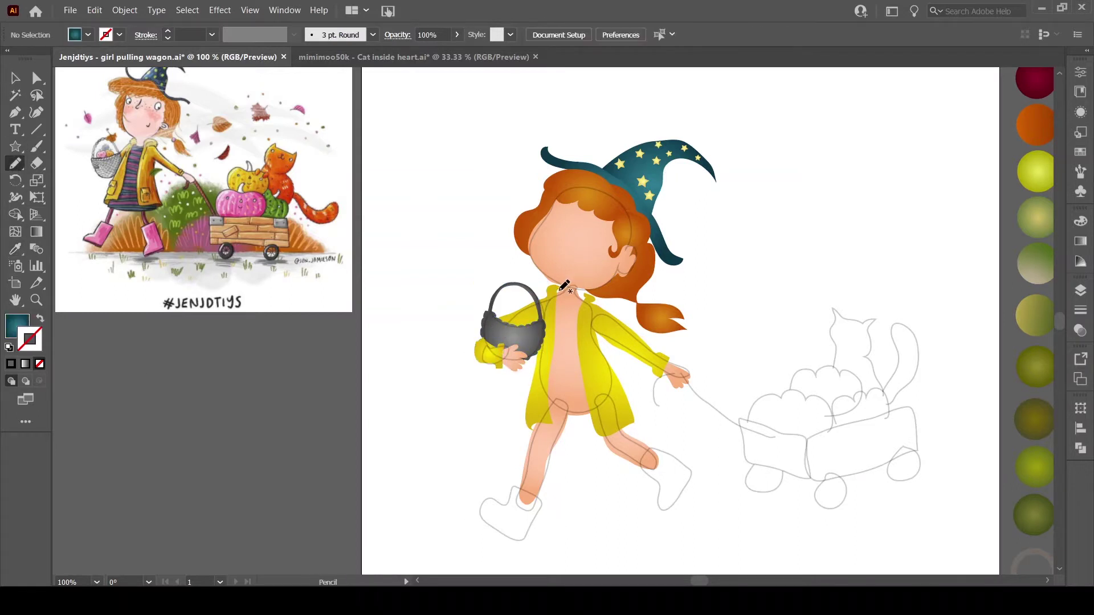
drag(537, 399, 559, 292)
key(v)
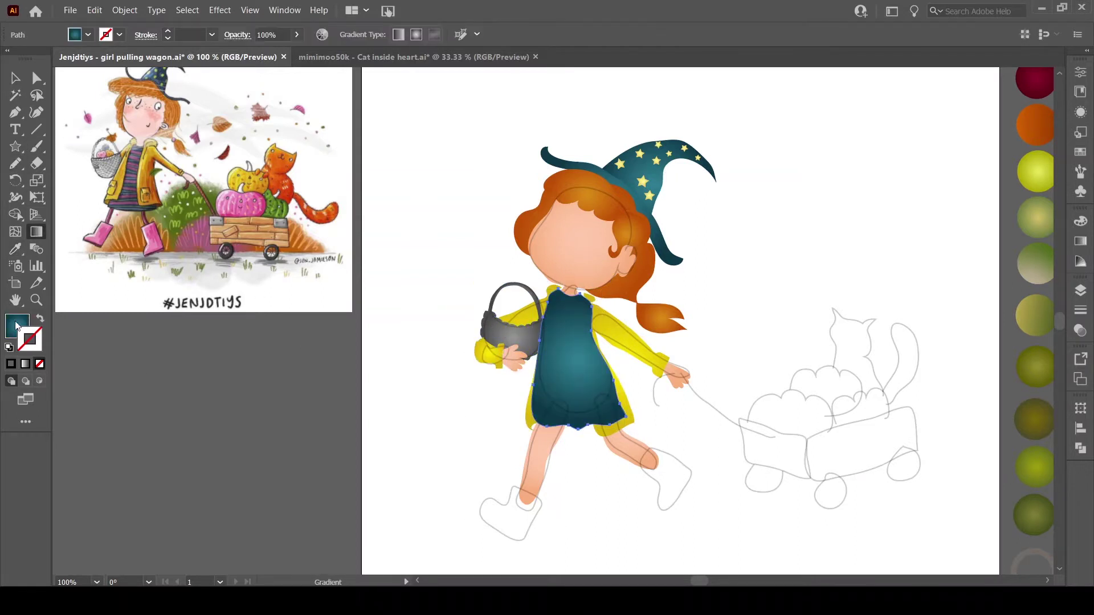
key(ctrl+shift+a)
click(15, 165)
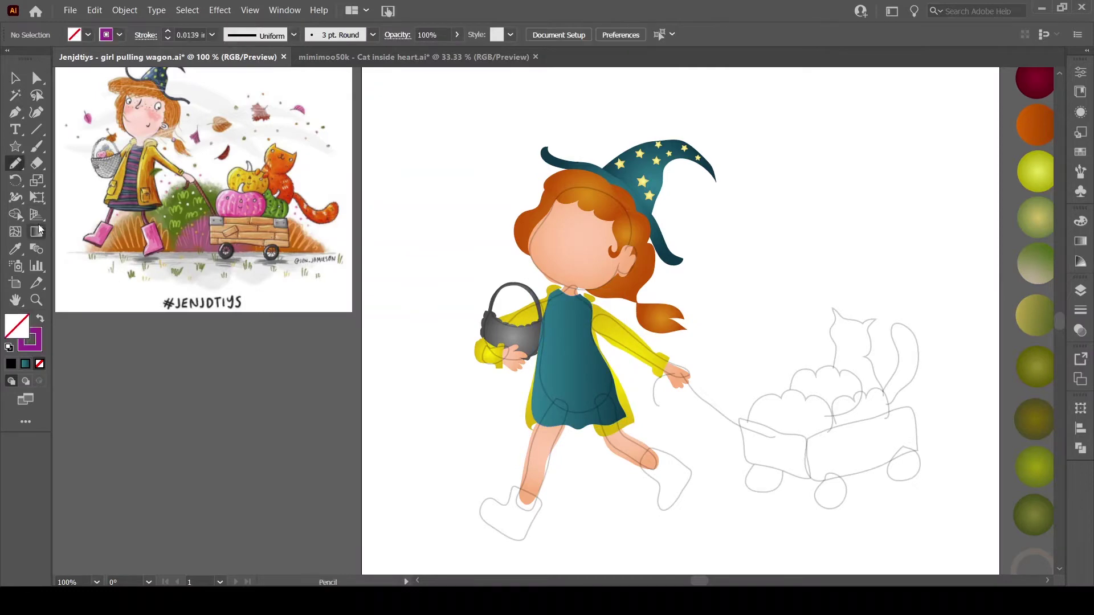
Draw a purple zigzag of stripes across the dress
alt+scroll(548, 308, up, 1)
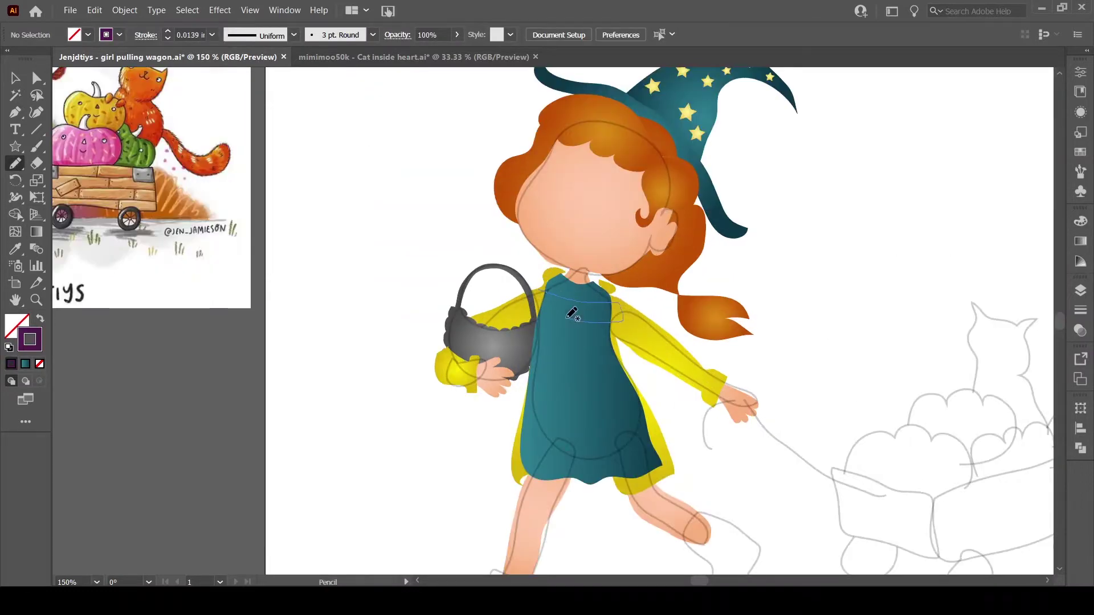
drag(602, 419, 670, 434)
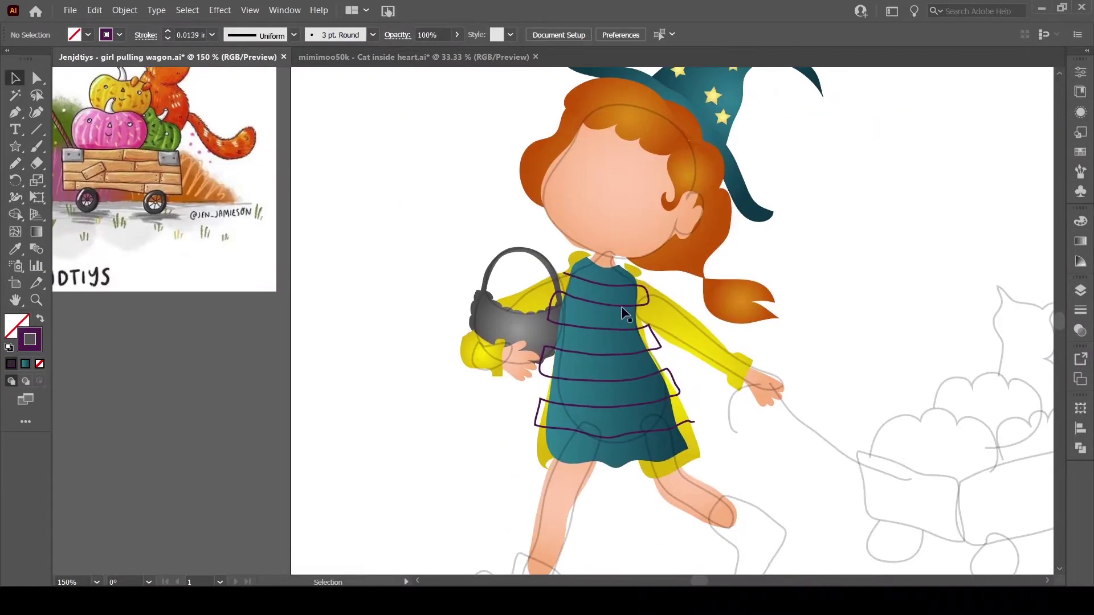
key(v)
key(ctrl+shift+a)
key(n)
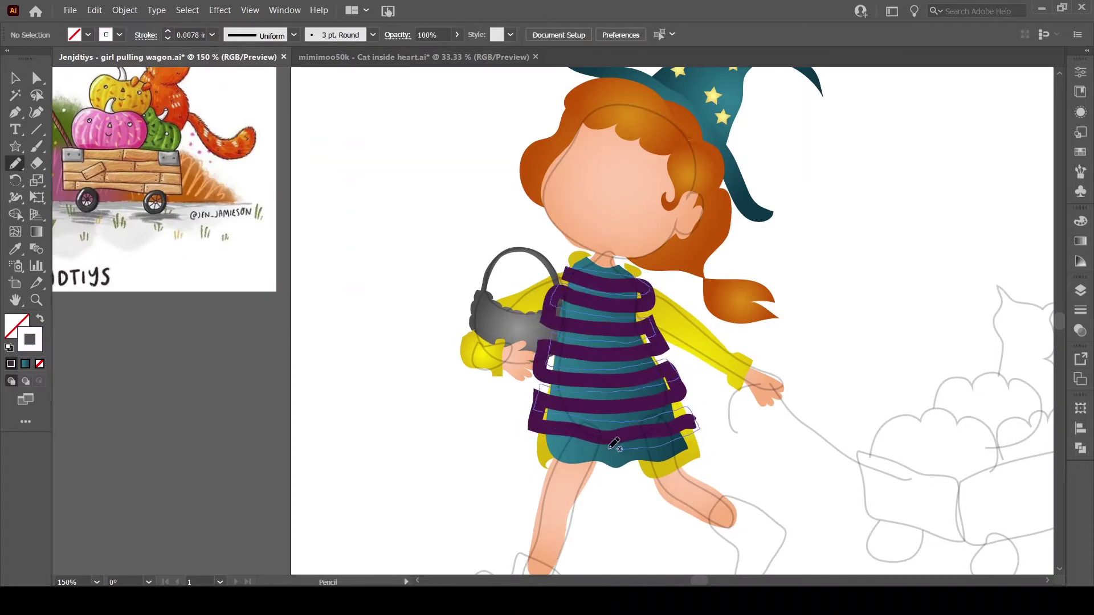
Extend the stripes past the hem, send them behind the dress, and clip them inside it
ctrl+click(655, 443)
alt+scroll(781, 456, up, 1)
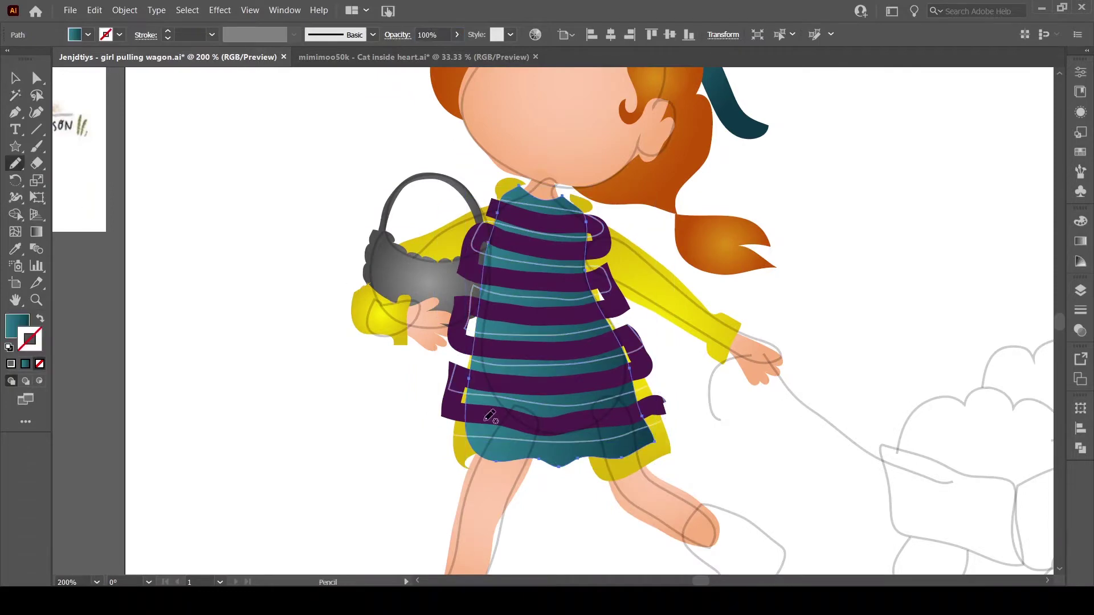
ctrl+click(456, 407)
drag(395, 443, 664, 405)
key(v)
key(ctrl+shift+[)
key(ctrl+7)
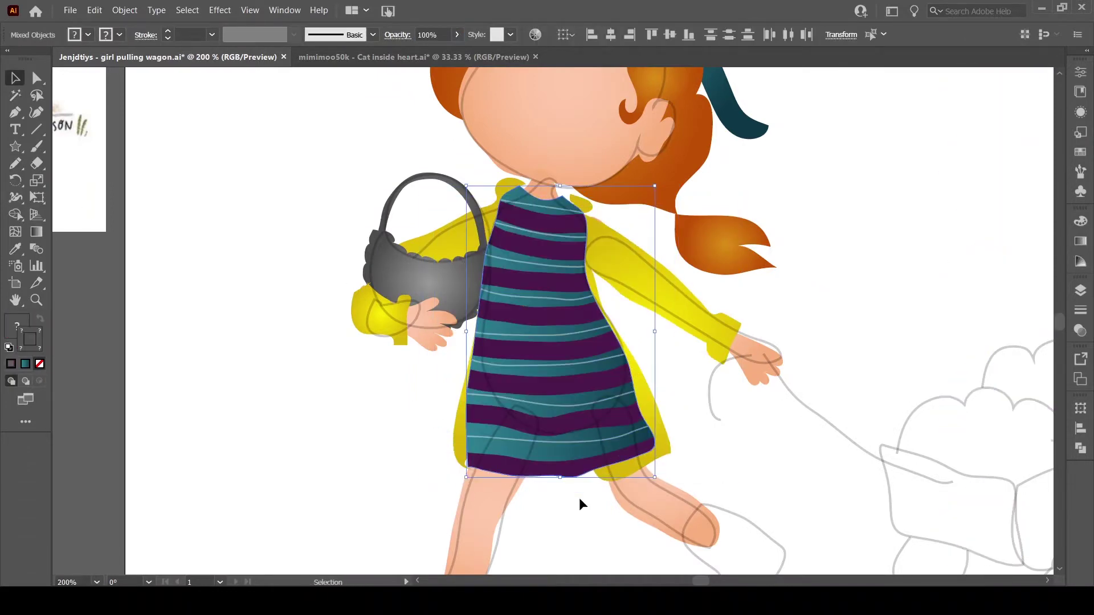
Enter the clipped stripes group in isolation mode for editing
double_click(467, 399)
double_click(272, 290)
double_click(557, 440)
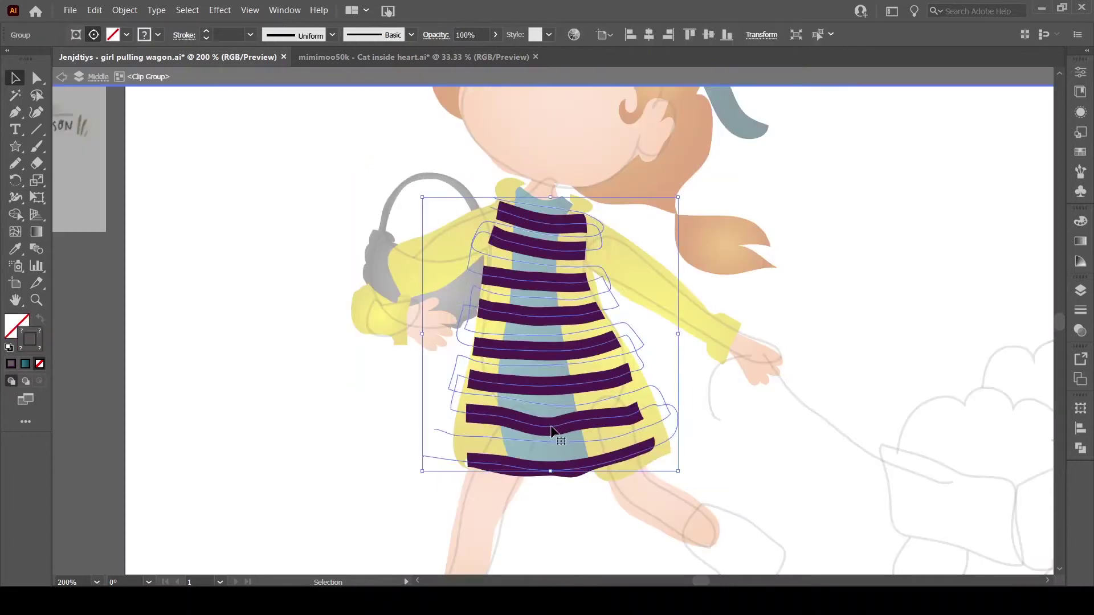
key(n)
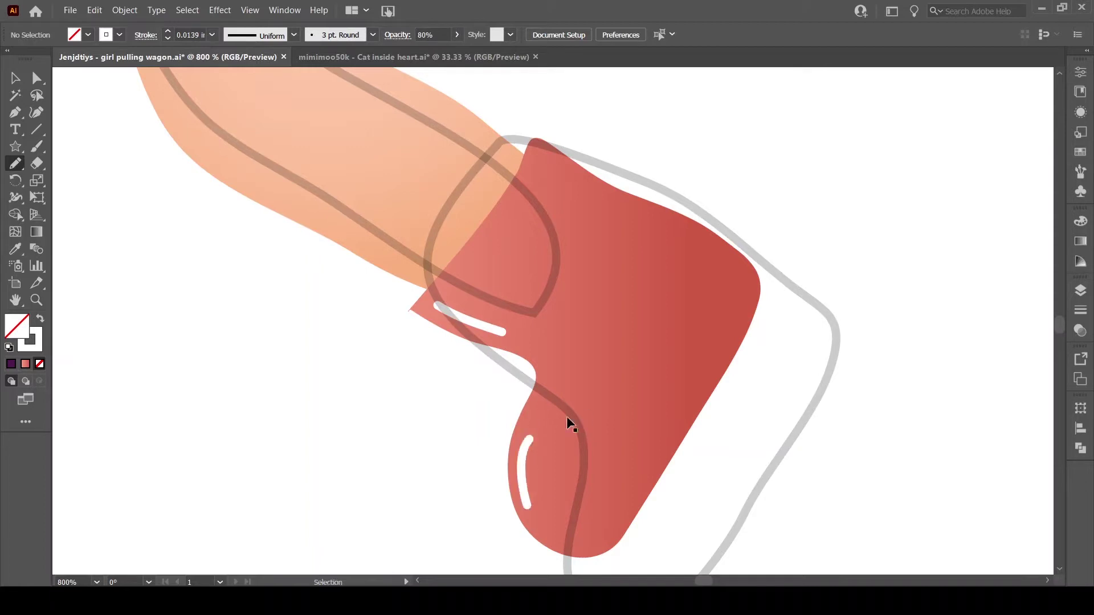
Draw white shine highlights on the boot and set them to 70% opacity
drag(527, 456, 521, 463)
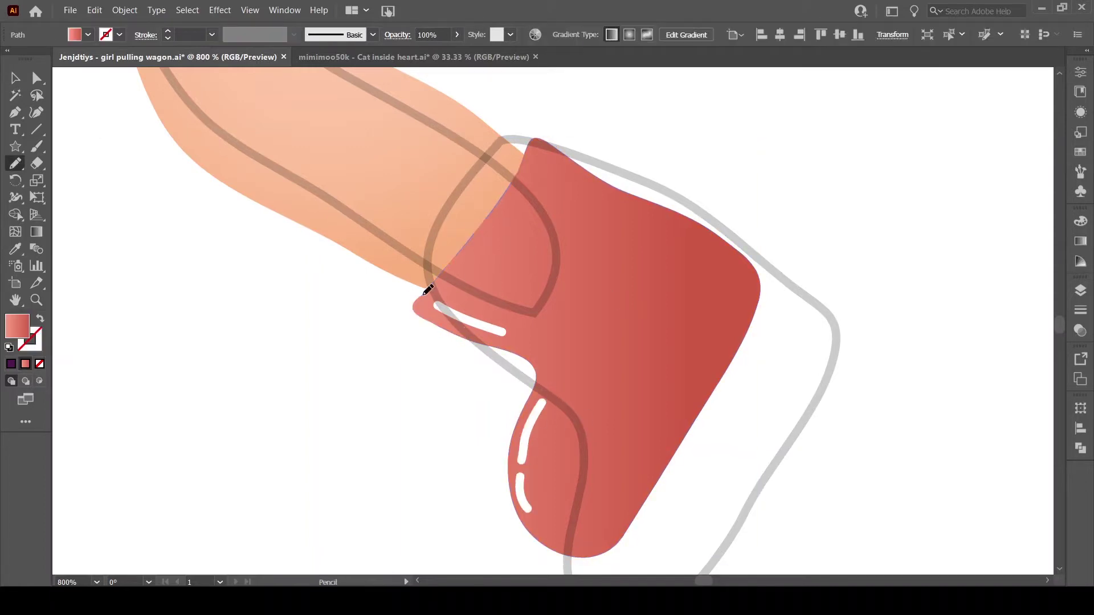
key(7)
click(884, 281)
click(477, 327)
click(591, 395)
Colour the girl's legs dark brown with the Eyedropper
key(ctrl+0)
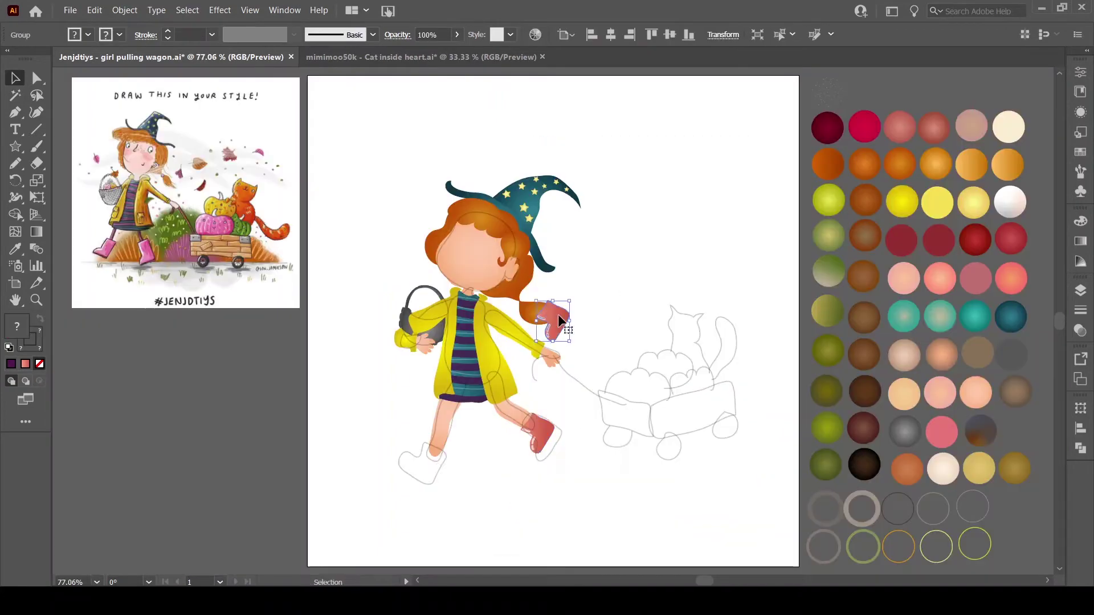
scroll(432, 466, up, 3)
click(452, 391)
key(ctrl+0)
key(i)
click(822, 435)
click(17, 78)
Bring the basket in front of the sleeve
scroll(493, 331, up, 2)
scroll(790, 352, up, 2)
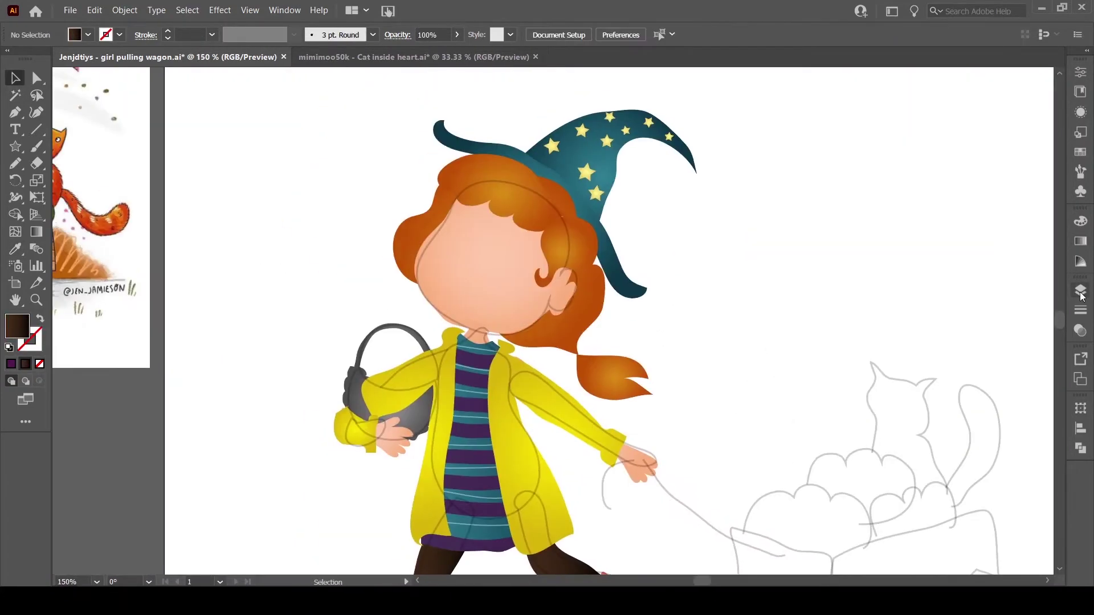
drag(790, 352, 802, 359)
click(410, 407)
key(ctrl+shift+])
Draw a white eye ellipse on the face and colour the iris dark brown
click(416, 483)
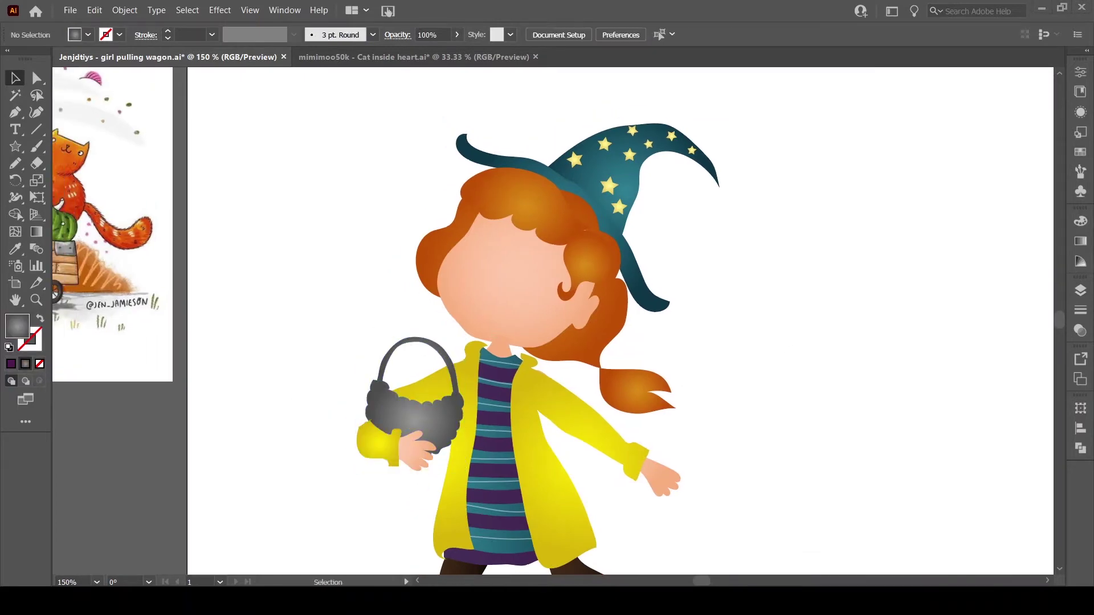
scroll(496, 263, up, 2)
drag(500, 281, 544, 325)
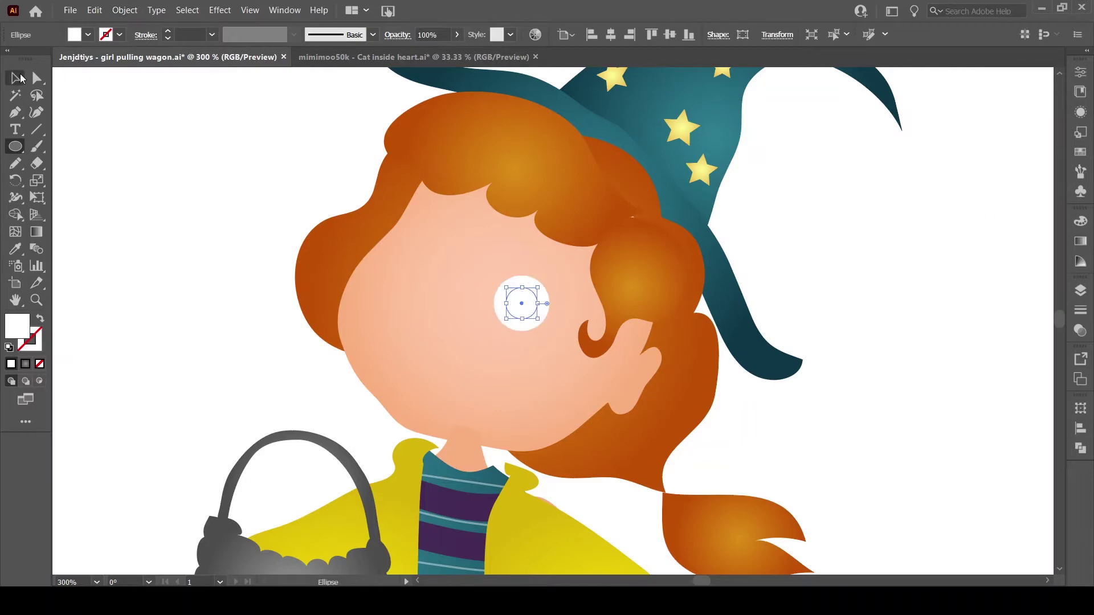
scroll(502, 290, up, 3)
key(i)
scroll(439, 408, down, 5)
click(867, 440)
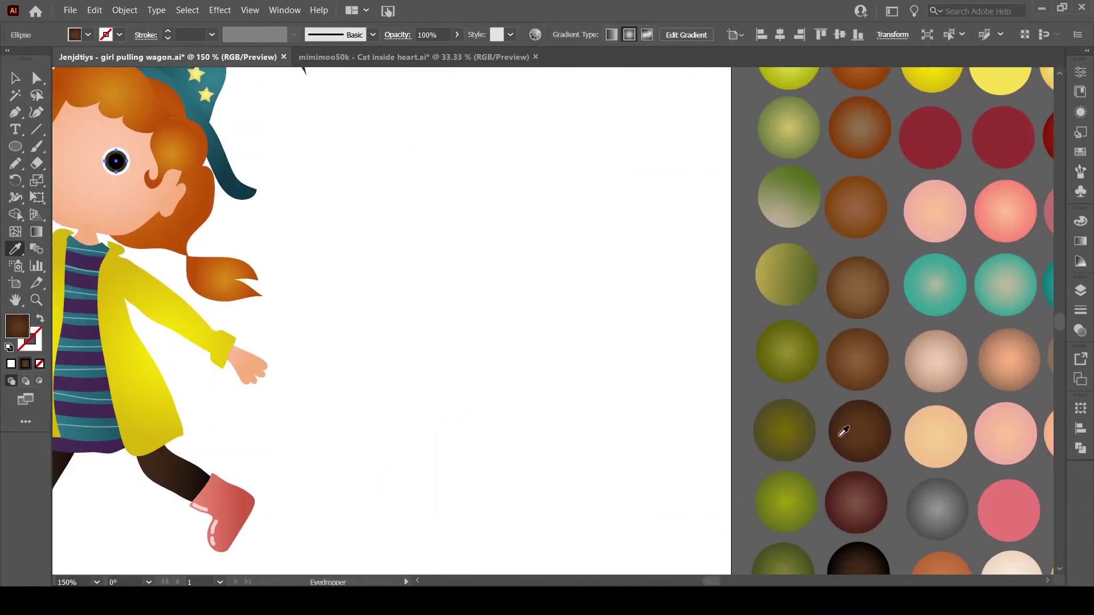
Drag the brown iris so it sits centred behind the black pupil
key(ctrl+equal)
key(ctrl+equal)
key(ctrl+equal)
key(ctrl+equal)
key(v)
click(558, 305)
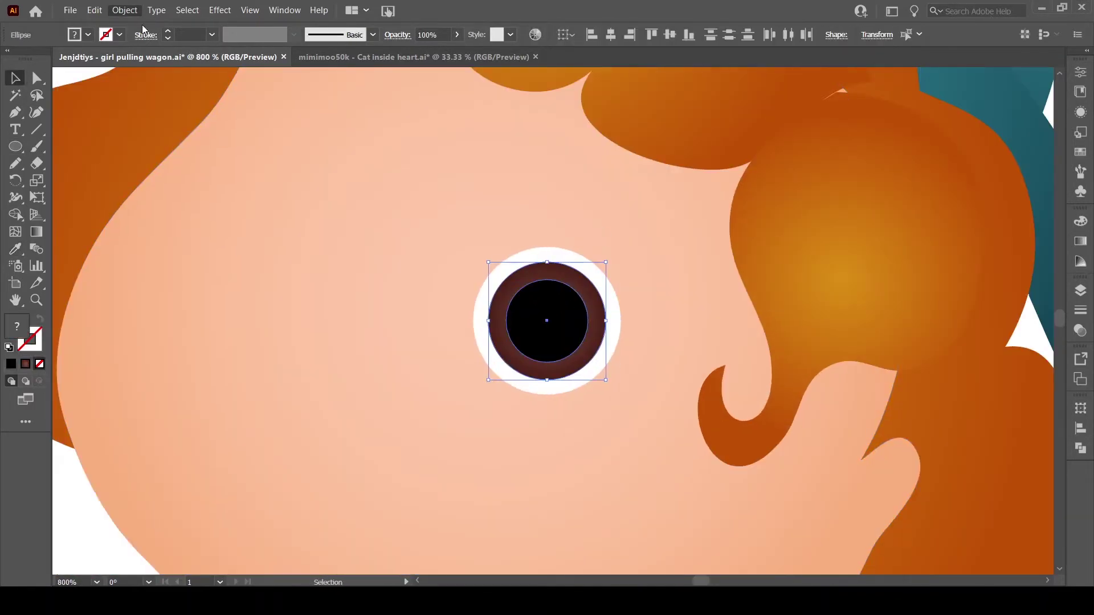
click(381, 322)
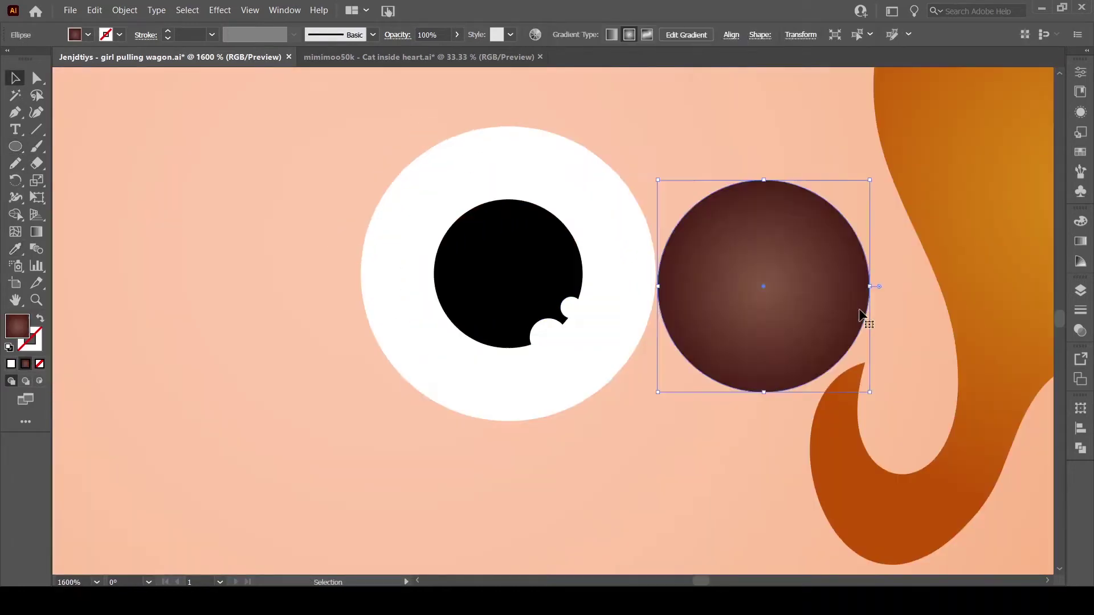
drag(860, 316, 604, 303)
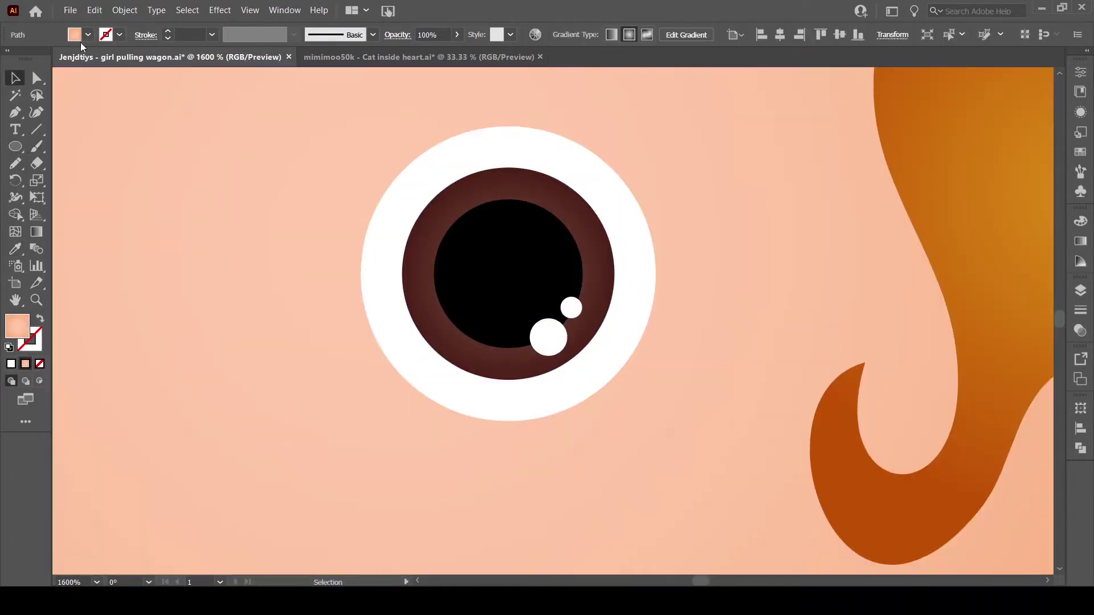
key(ctrl+0)
key(ctrl+equal)
key(ctrl+equal)
key(ctrl+equal)
key(ctrl+equal)
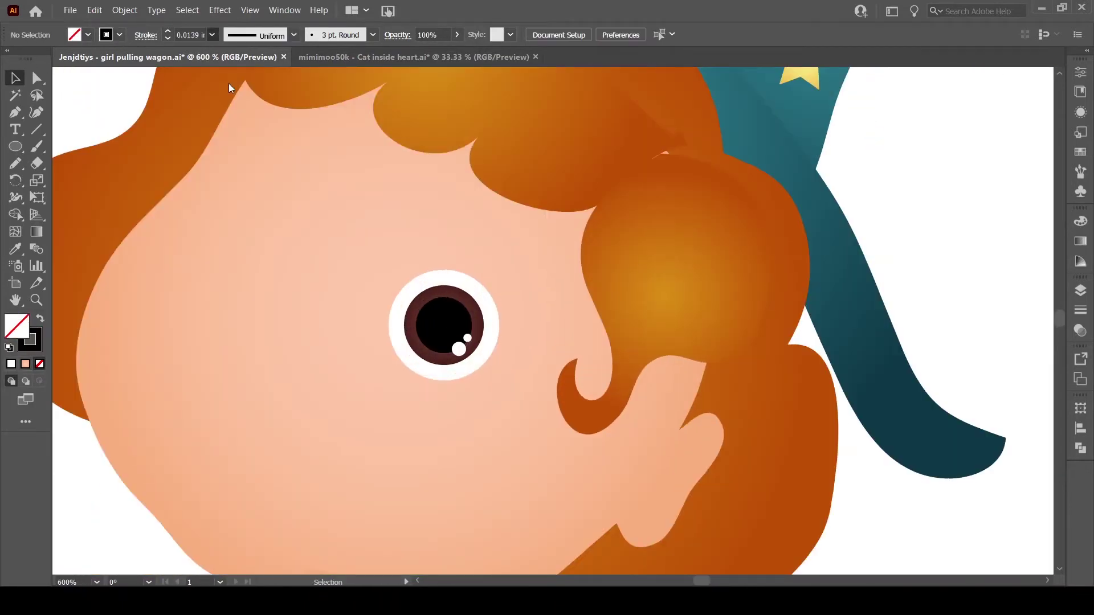
Paint a thick black lid line arcing over the eye with the Paintbrush
click(37, 147)
key(ctrl+equal)
key(ctrl+equal)
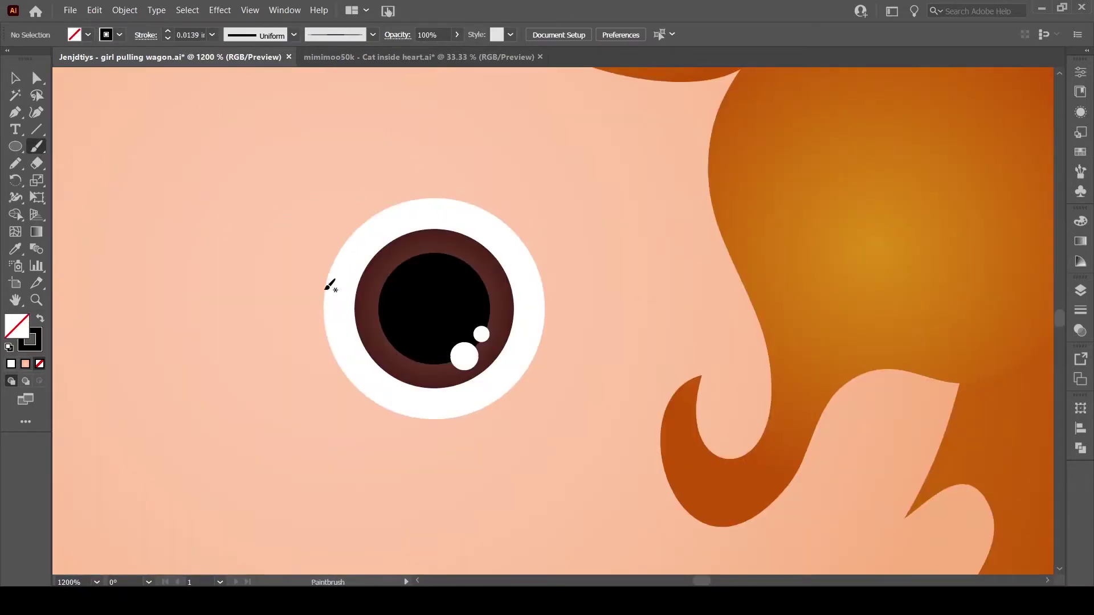
drag(535, 257, 517, 383)
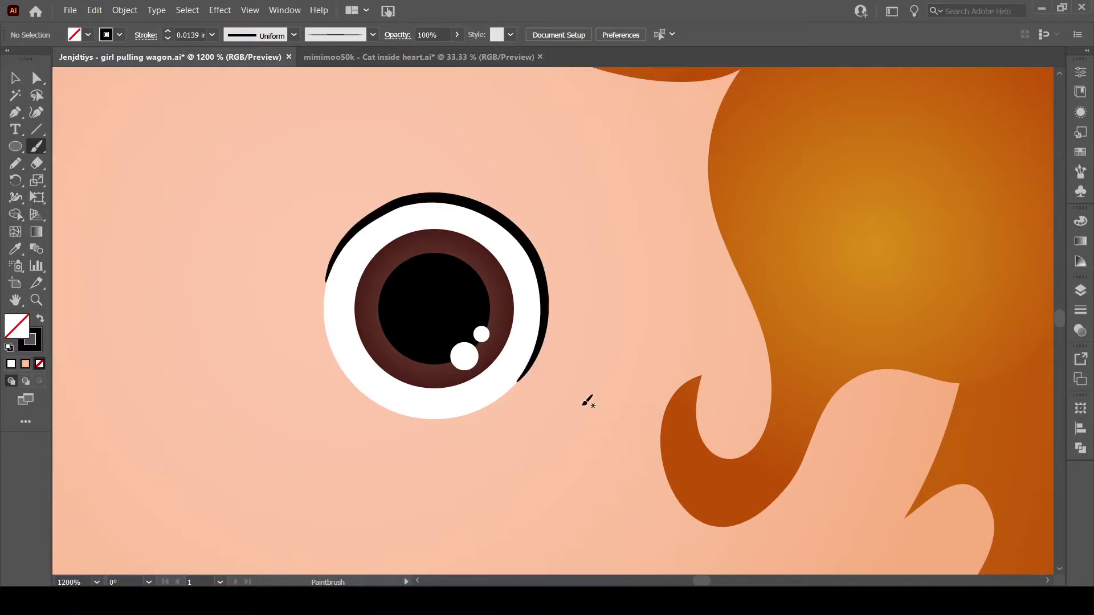
key(v)
click(505, 236)
Adjust the lid stroke's points with the Direct Selection tool
key(a)
key(ctrl+equal)
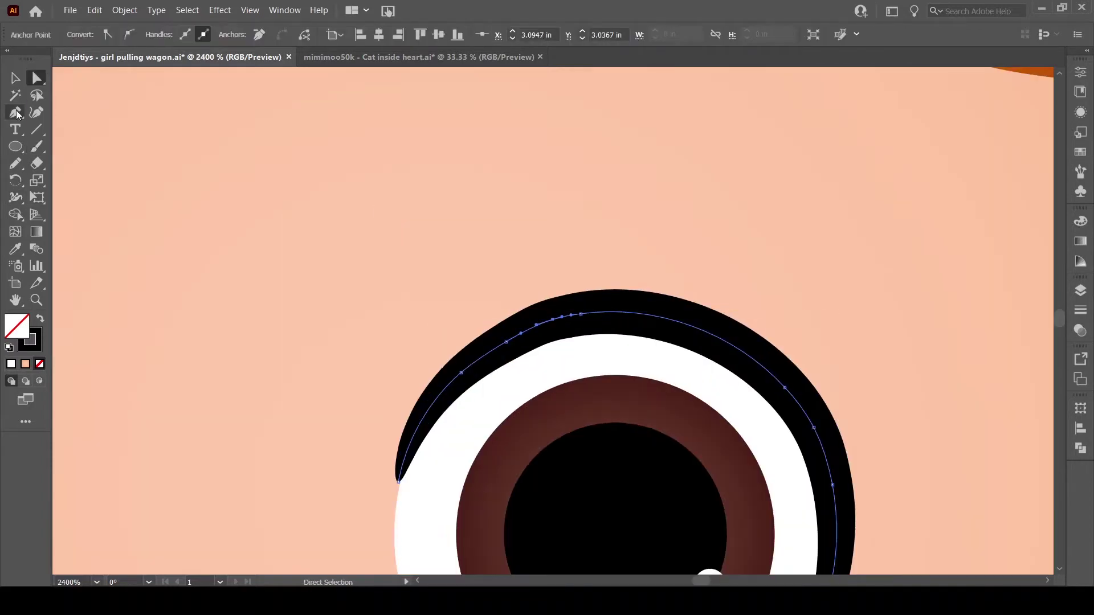
click(513, 333)
key(v)
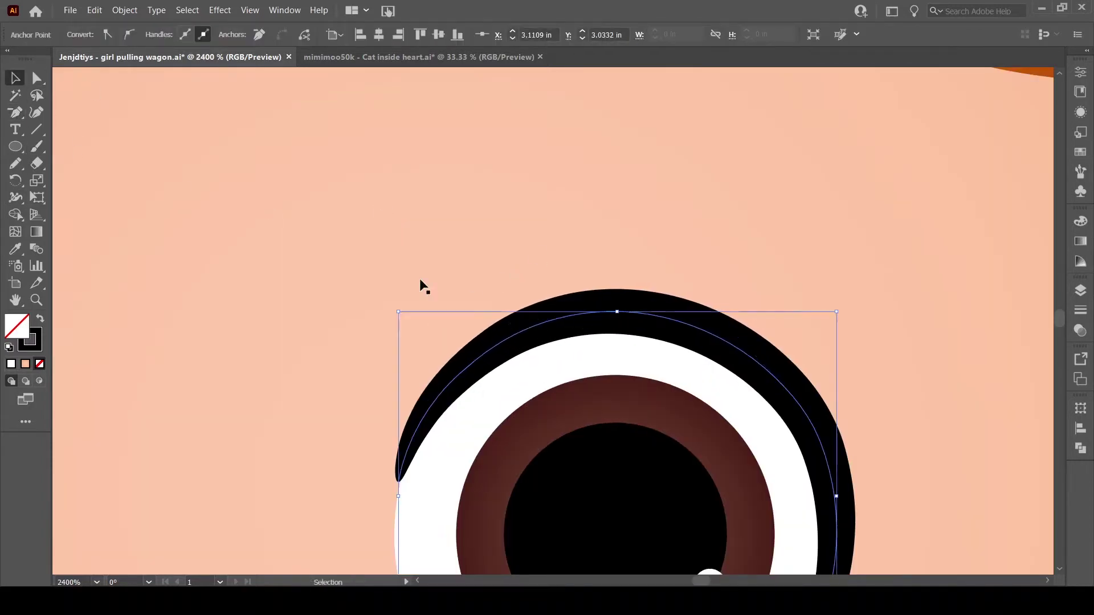
click(420, 286)
key(ctrl+minus)
key(ctrl+minus)
key(ctrl+minus)
key(ctrl+equal)
key(ctrl+equal)
Paint three curved lashes at the eye's outer corner and arrange them
click(36, 147)
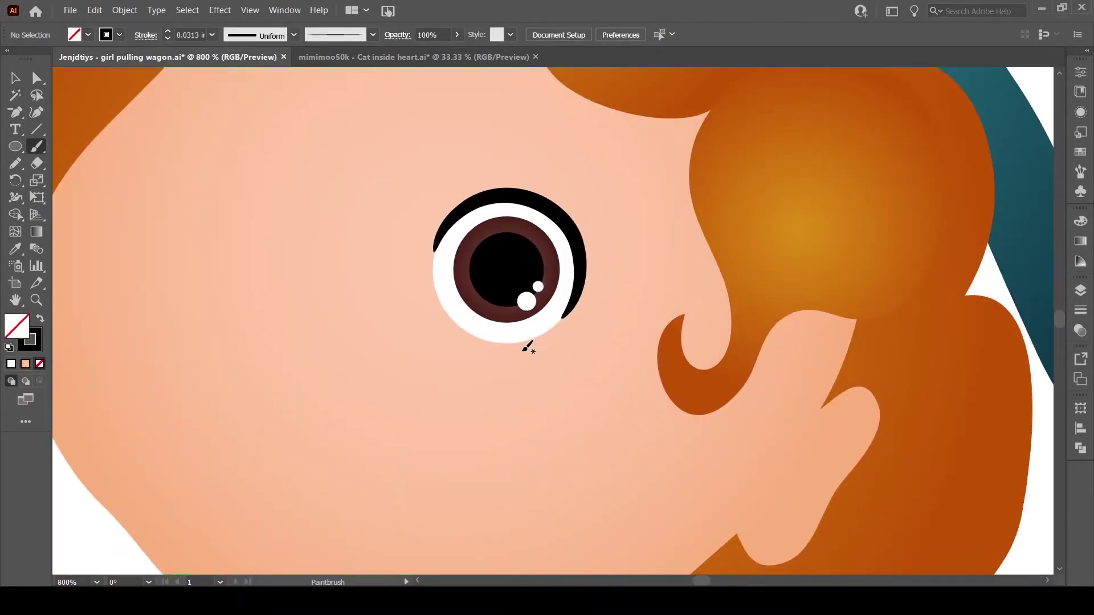
drag(591, 265, 623, 264)
key(v)
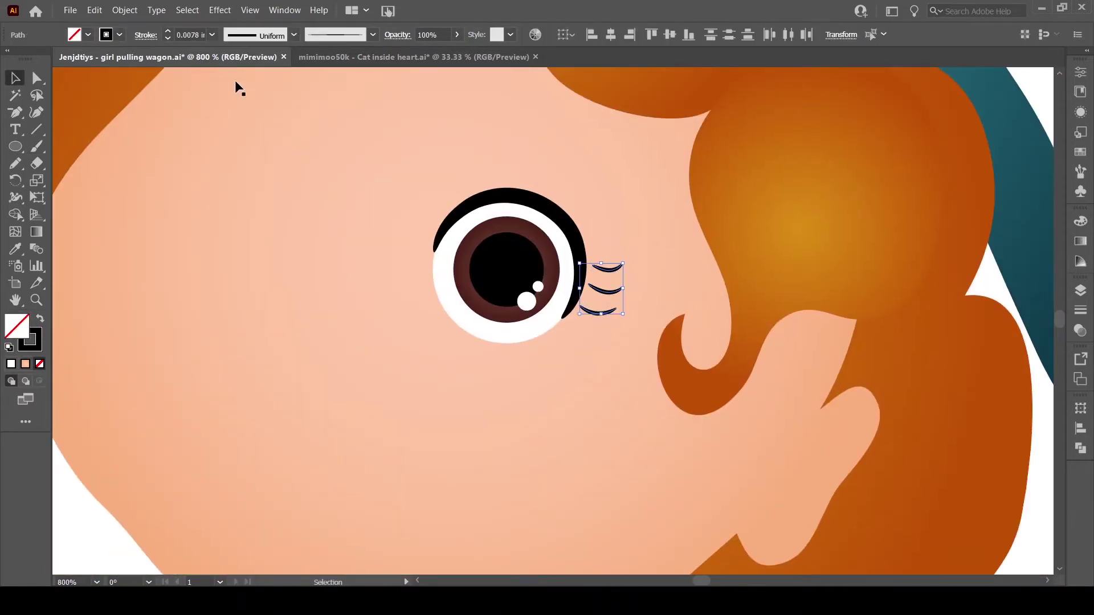
key(ctrl+equal)
key(ctrl+equal)
drag(570, 317, 579, 337)
click(570, 285)
drag(595, 376, 567, 268)
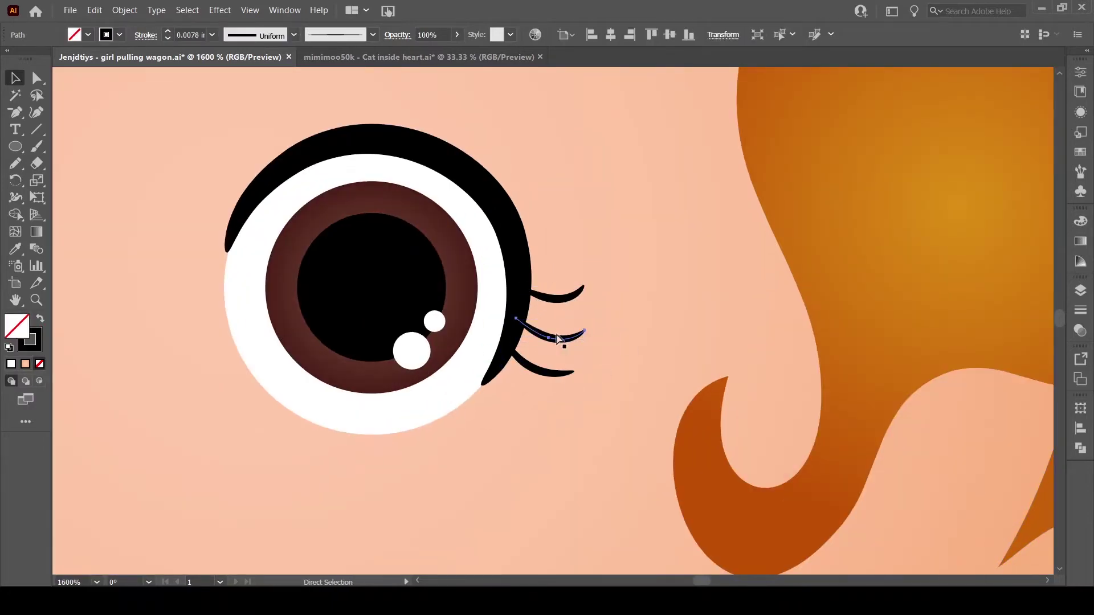
key(ctrl+minus)
key(ctrl+minus)
key(ctrl+minus)
key(ctrl+equal)
key(ctrl+equal)
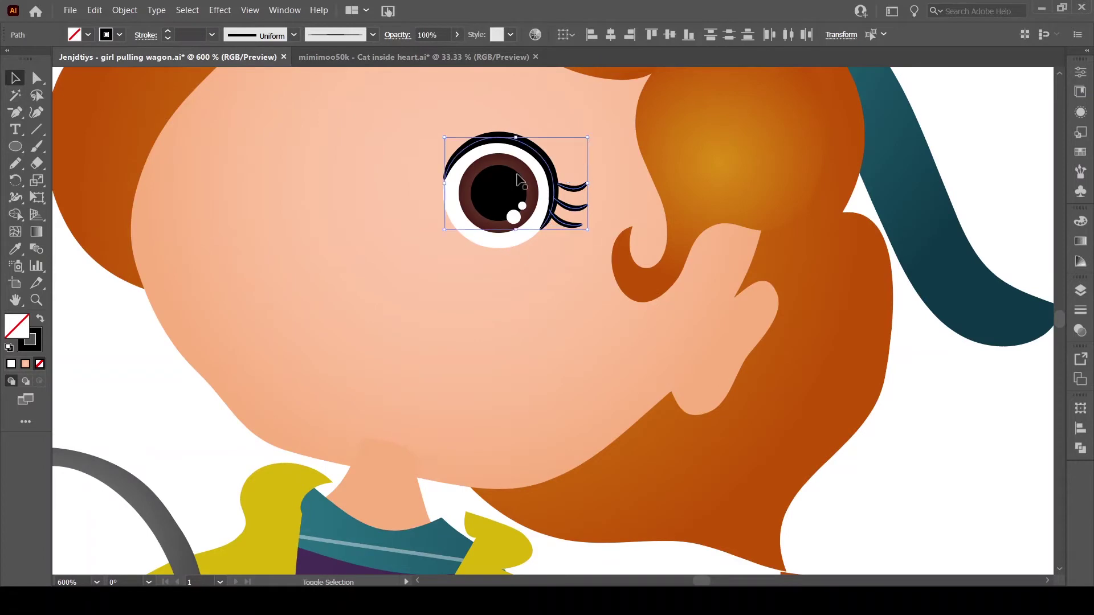
Group the eye with its lashes and place a mirrored copy as the second eye
shift+click(536, 152)
key(ctrl+g)
scroll(535, 344, up, 2)
key(ctrl+c)
key(ctrl+f)
drag(602, 330, 466, 247)
drag(546, 249, 493, 321)
key(ctrl+equal)
key(ctrl+equal)
Shift both irises and their highlights so the eyes look down-right
double_click(269, 269)
drag(268, 277, 349, 336)
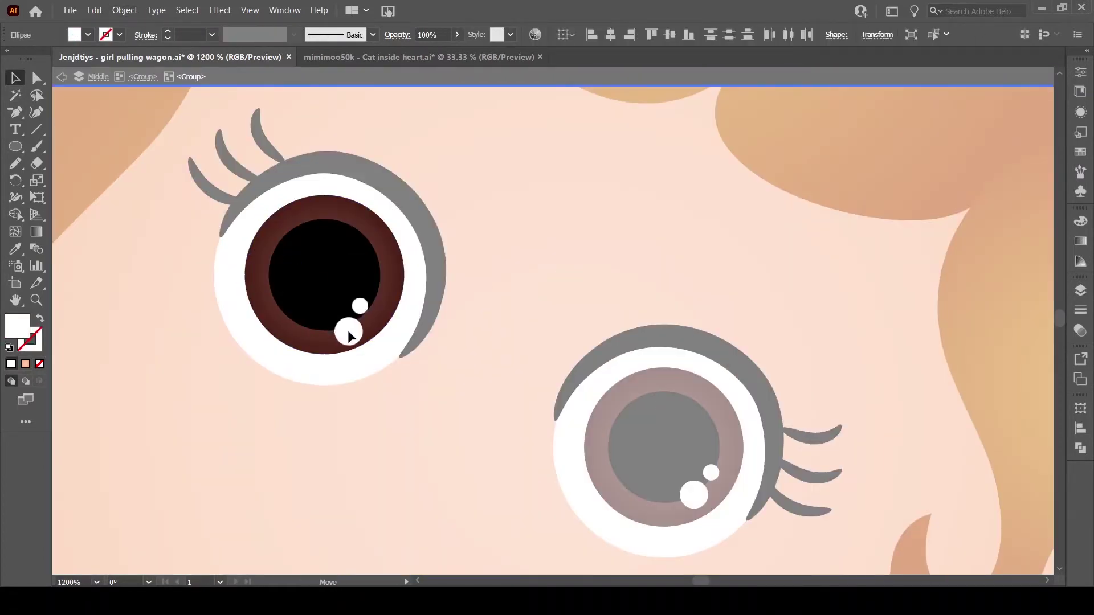
key(Escape)
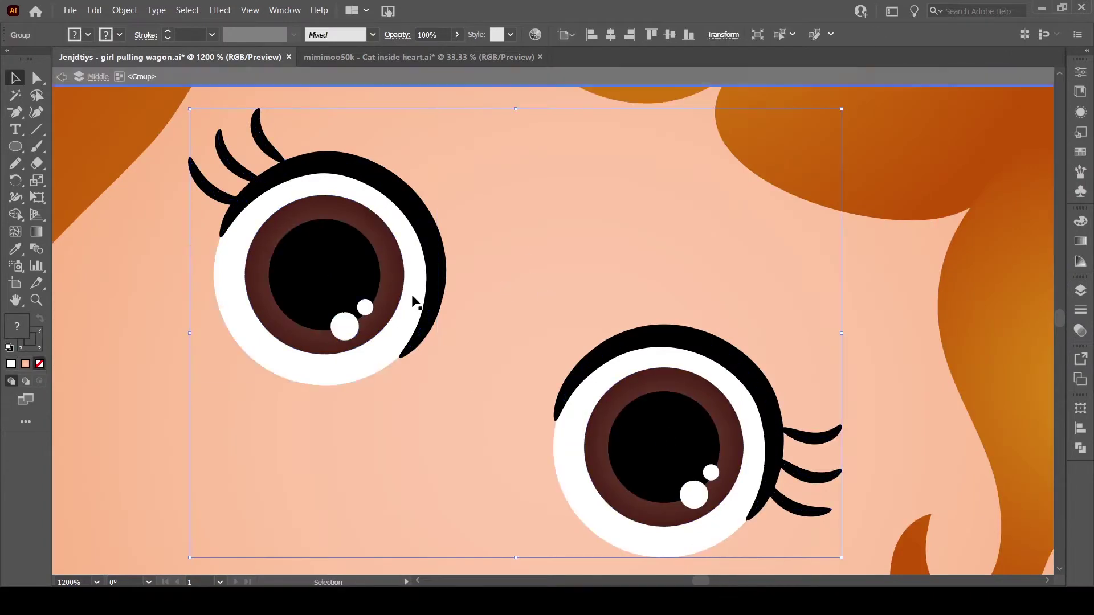
drag(671, 427, 686, 451)
key(ctrl+shift+a)
Draw a lower-lid outline around both eyes and clip the eyes to it
key(ctrl+minus)
key(n)
drag(370, 231, 408, 270)
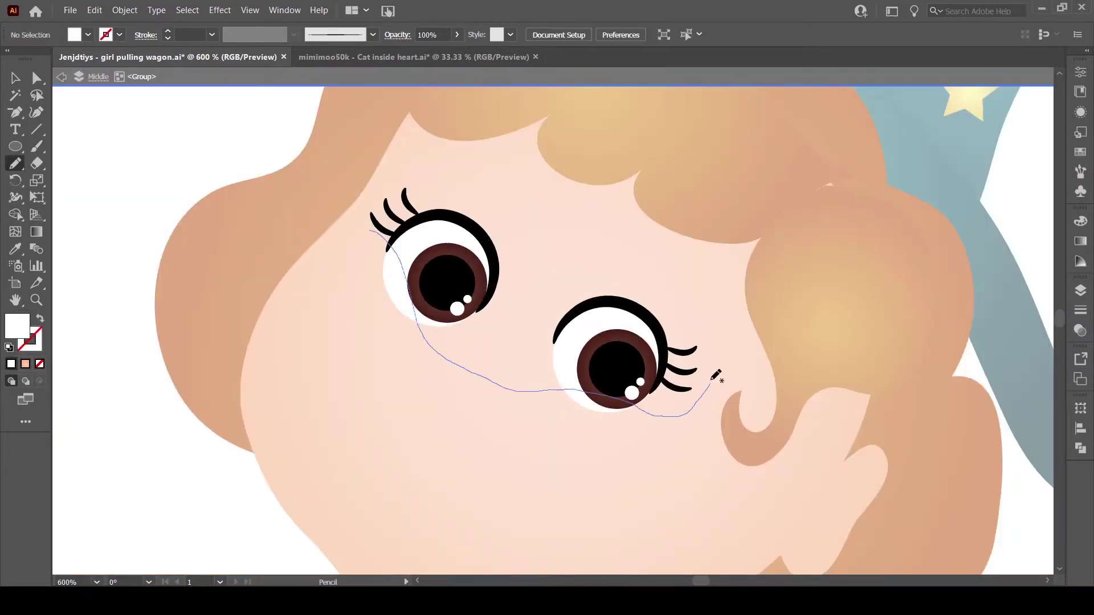
drag(715, 377, 371, 231)
key(v)
key(ctrl+a)
key(ctrl+7)
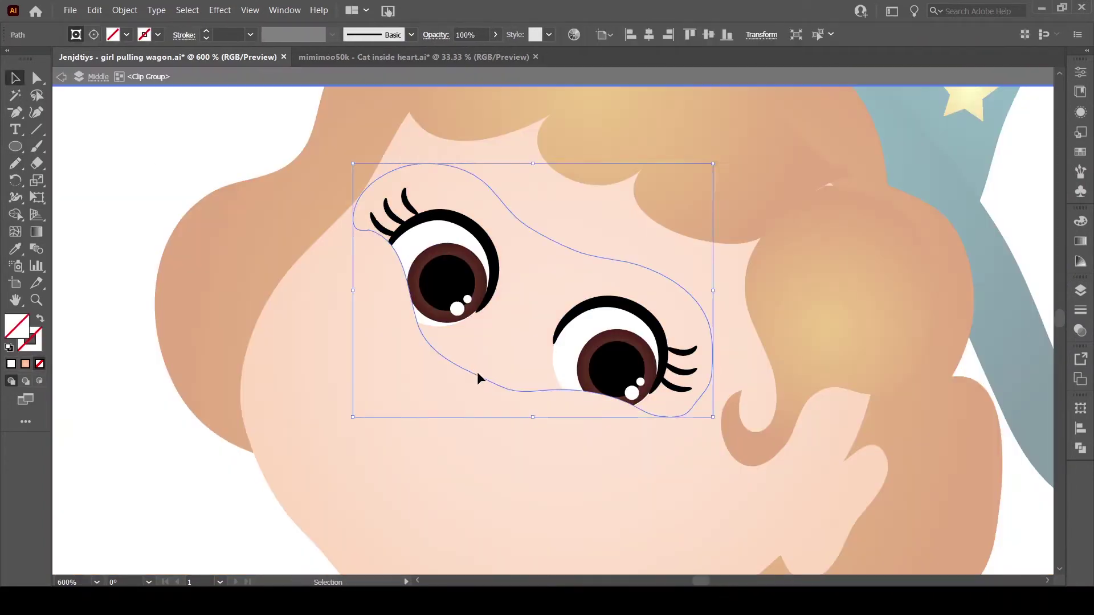
click(127, 135)
Nudge the irises inside the clipped eyes, then sample black outline and white fill styles
double_click(620, 372)
mouse_move(619, 371)
mouse_down()
mouse_move(611, 363)
mouse_move(621, 372)
mouse_up()
double_click(202, 147)
key(n)
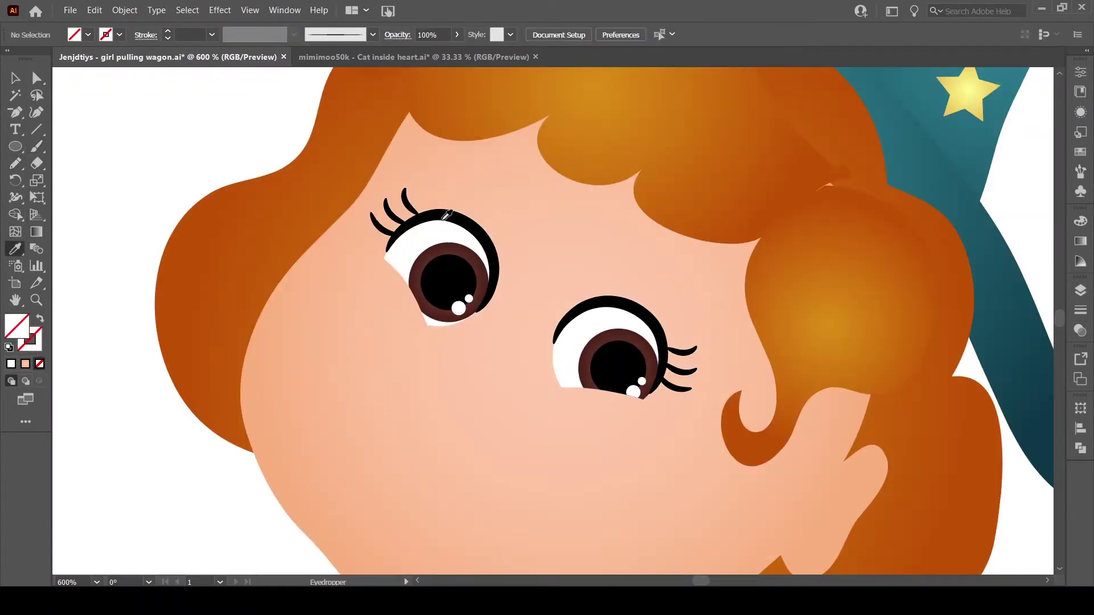
click(445, 217)
click(117, 197)
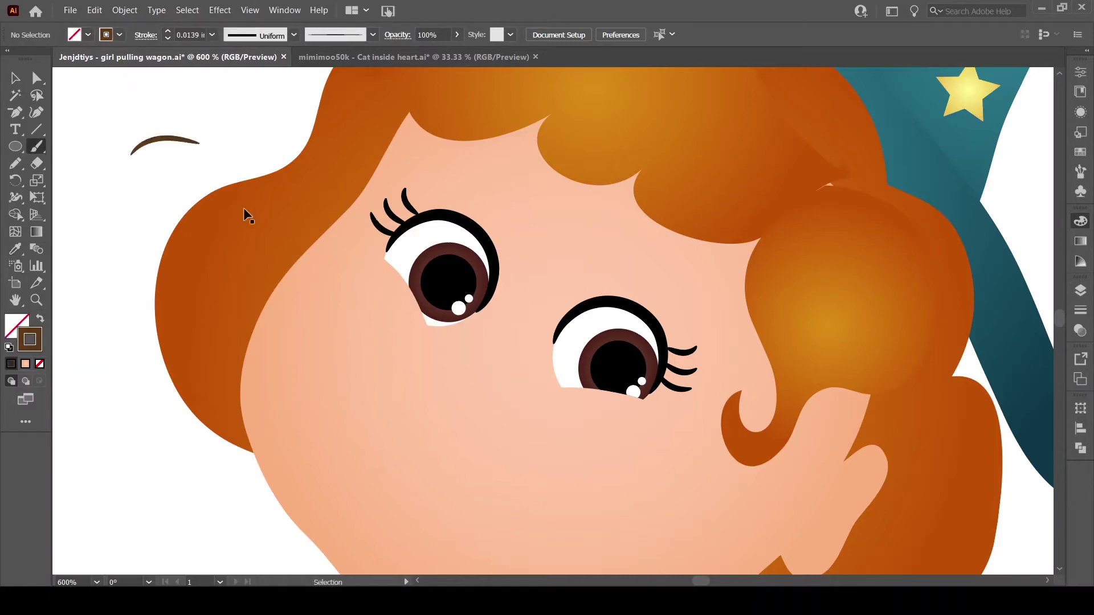
Paint two brown eyebrows above the eyes, then check the clipped eye group
drag(442, 182, 524, 188)
drag(630, 252, 709, 308)
key(v)
click(151, 129)
key(ctrl+minus)
double_click(499, 306)
click(499, 306)
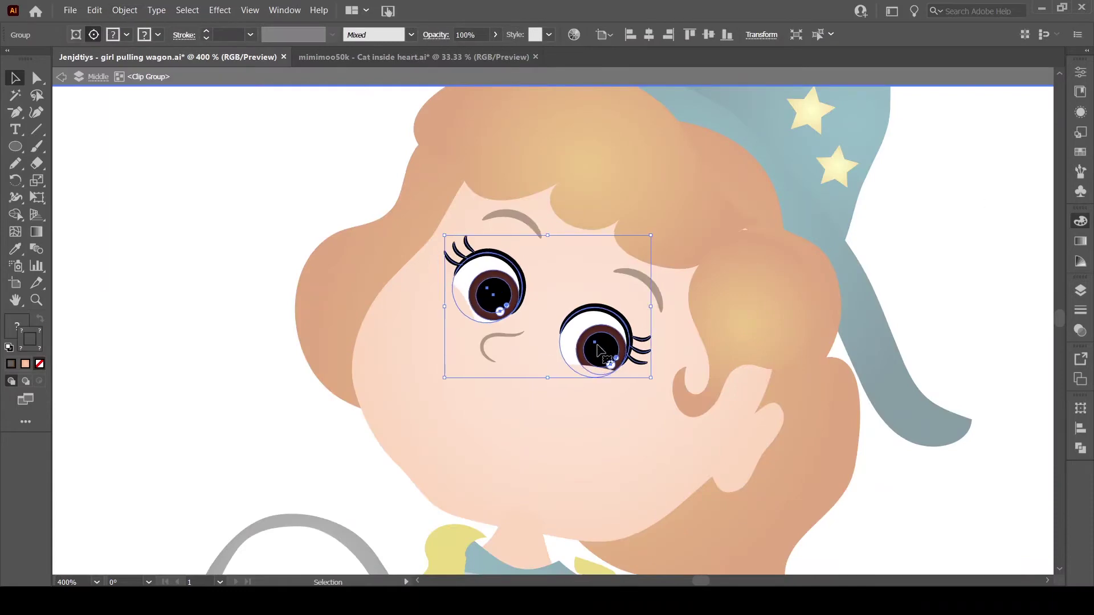
key(Escape)
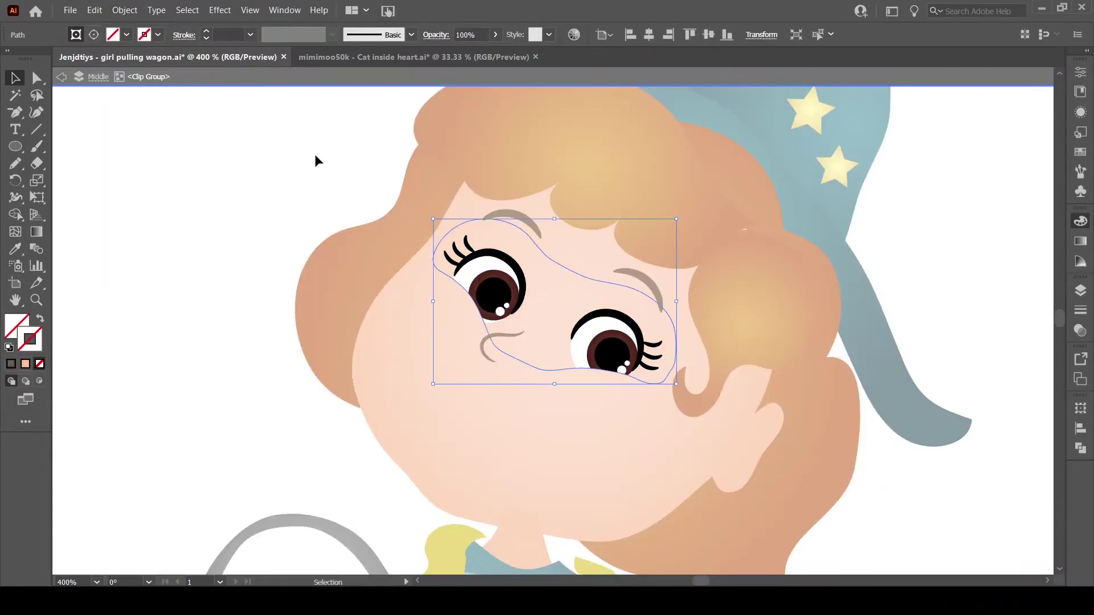
Draw a black smile below the nose with the Pencil
click(16, 164)
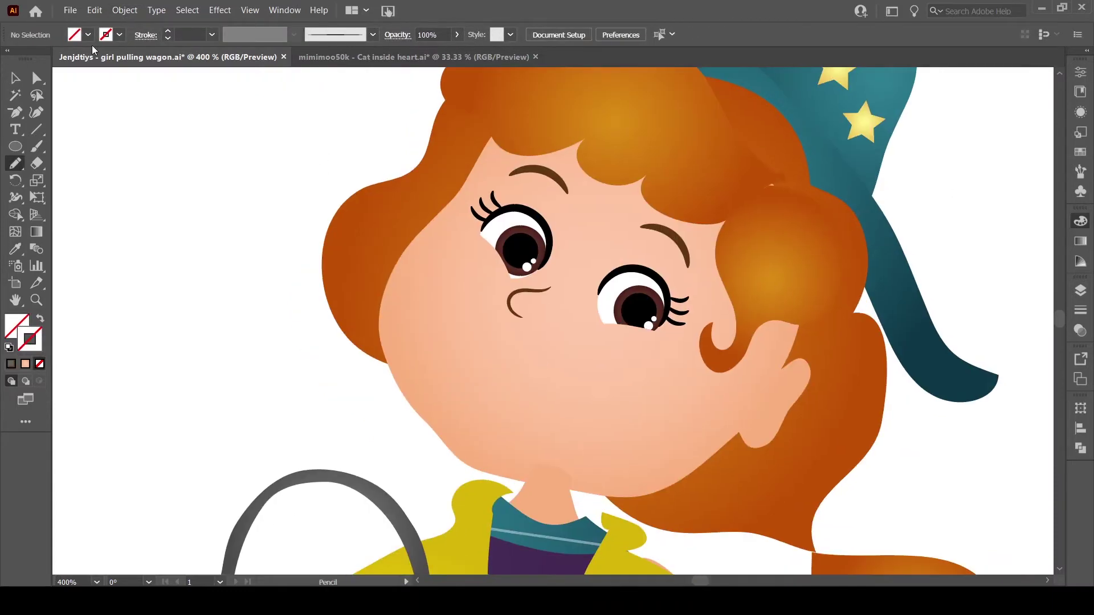
mouse_move(486, 366)
mouse_down()
mouse_move(598, 374)
mouse_move(650, 359)
mouse_up()
key(n)
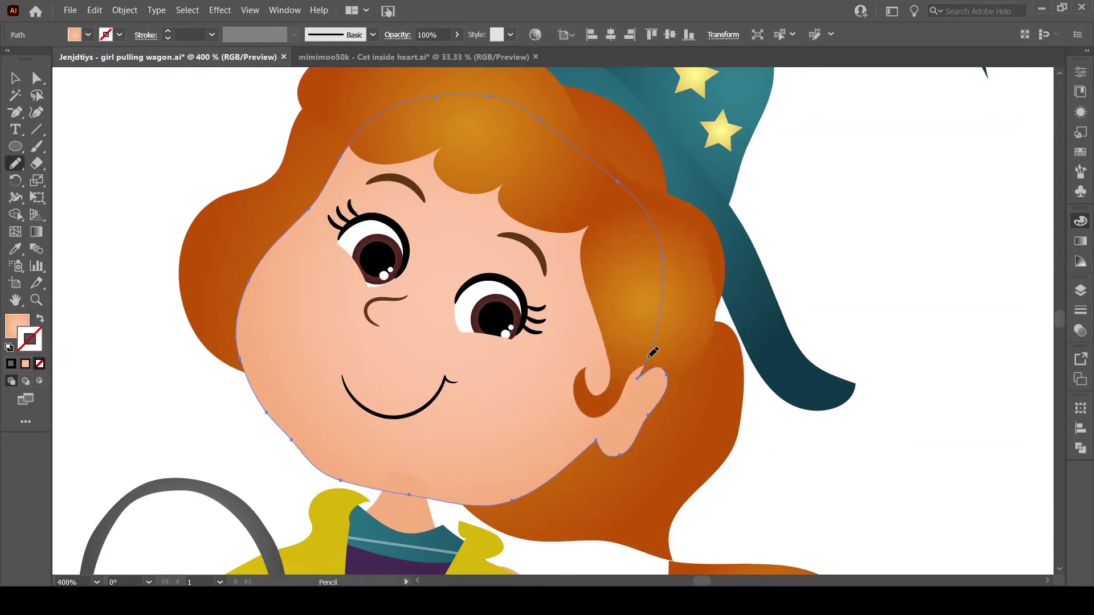
Paint a tan curve inside the ear with the Paintbrush
key(ctrl+shift+a)
key(b)
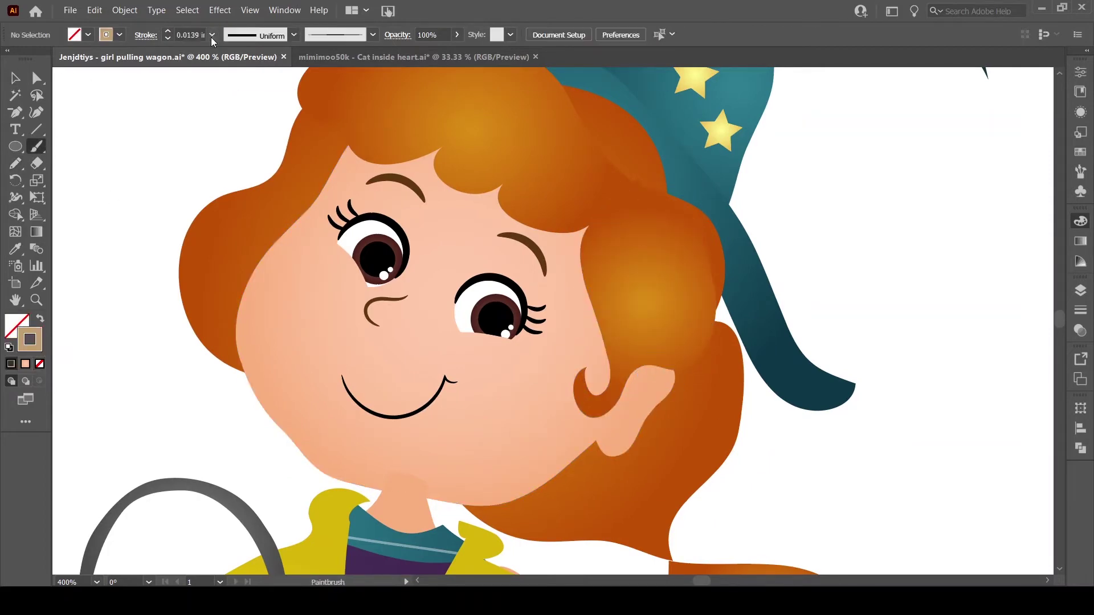
key(ctrl+plus)
drag(716, 251, 625, 314)
key(v)
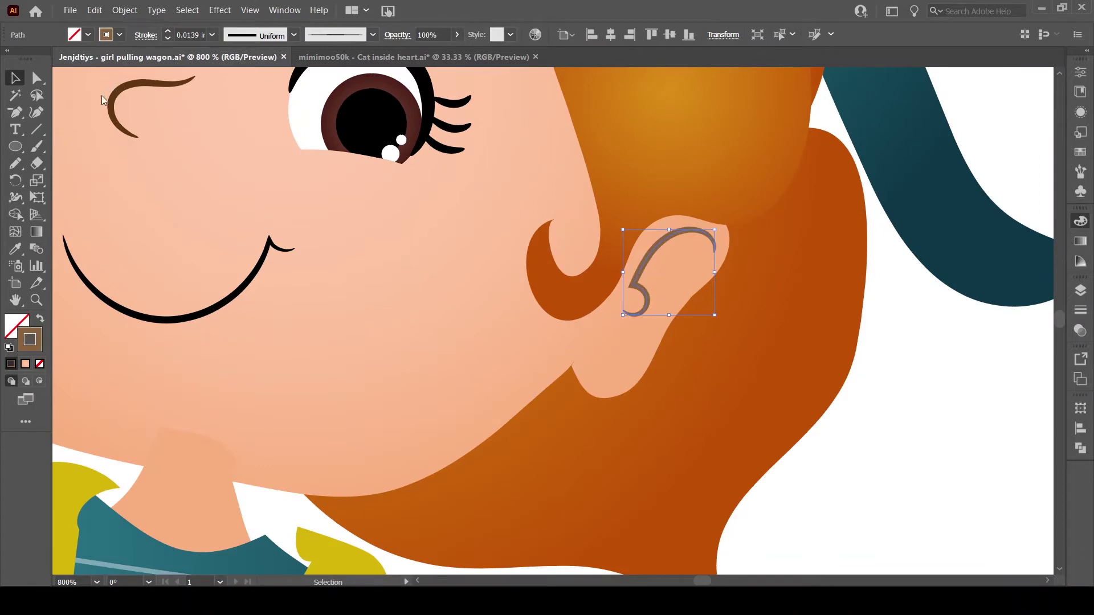
Begin drawing a neck shape over the collar with the Pencil
key(ctrl+shift+a)
scroll(51, 156, down, 5)
key(n)
drag(342, 363, 342, 363)
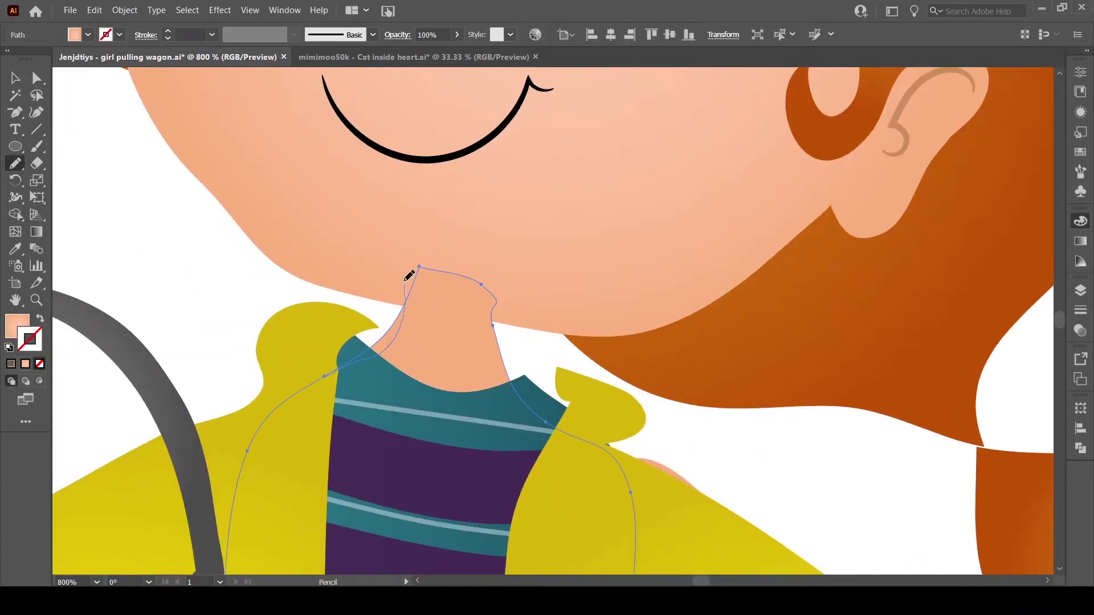
Draw a translucent black shadow shape under the chin on the neck
key(ctrl+shift+a)
drag(507, 351, 406, 297)
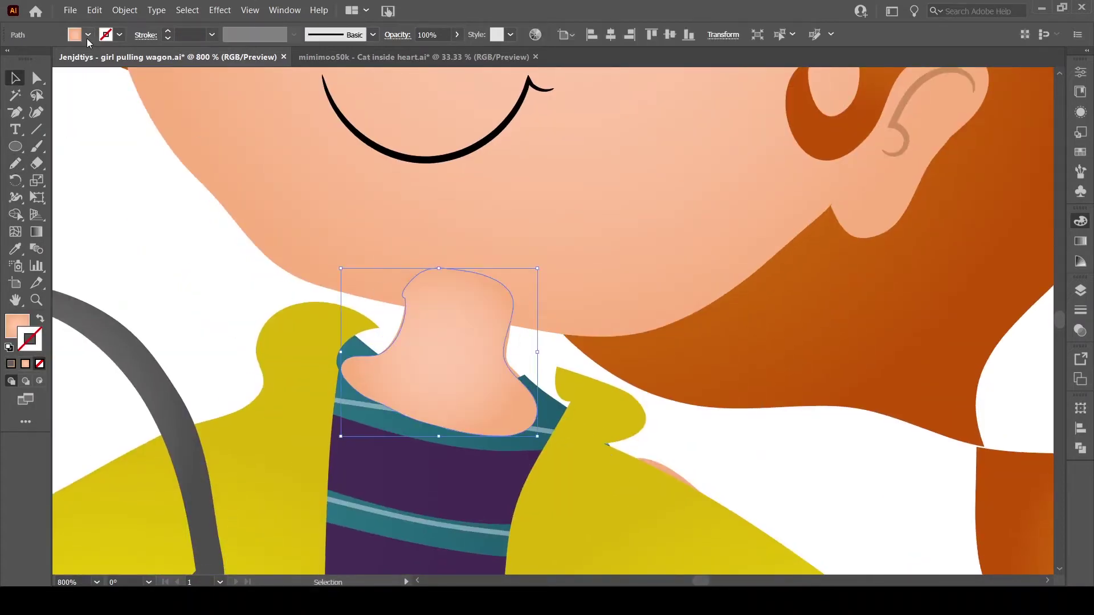
key(ctrl+equal)
key(ctrl+equal)
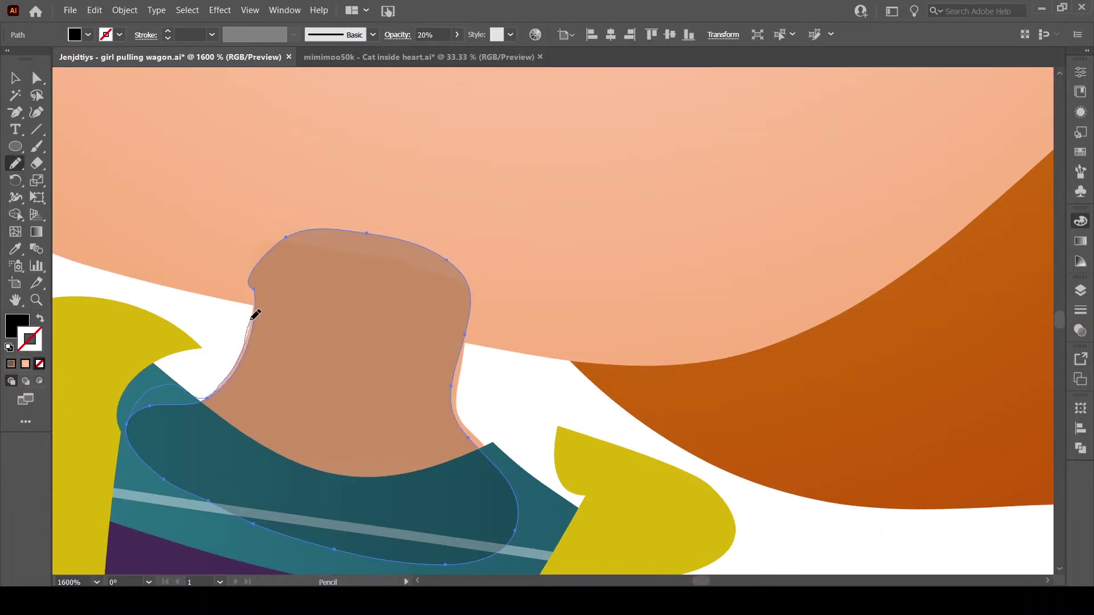
key(ctrl+shift+a)
Zoom out to the whole character and enter its group to edit the hair
key(ctrl+minus)
key(ctrl+minus)
key(ctrl+minus)
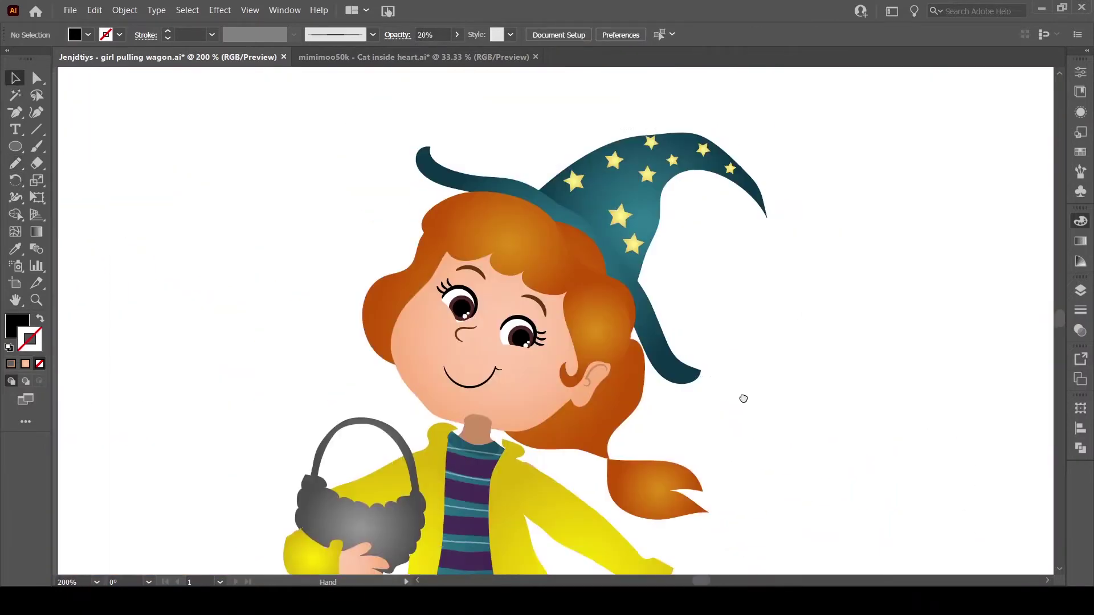
drag(743, 399, 721, 427)
click(672, 532)
double_click(525, 299)
Enter the hair group and put the hair shadow back under the hair
click(703, 351)
scroll(623, 408, up, 5)
double_click(614, 390)
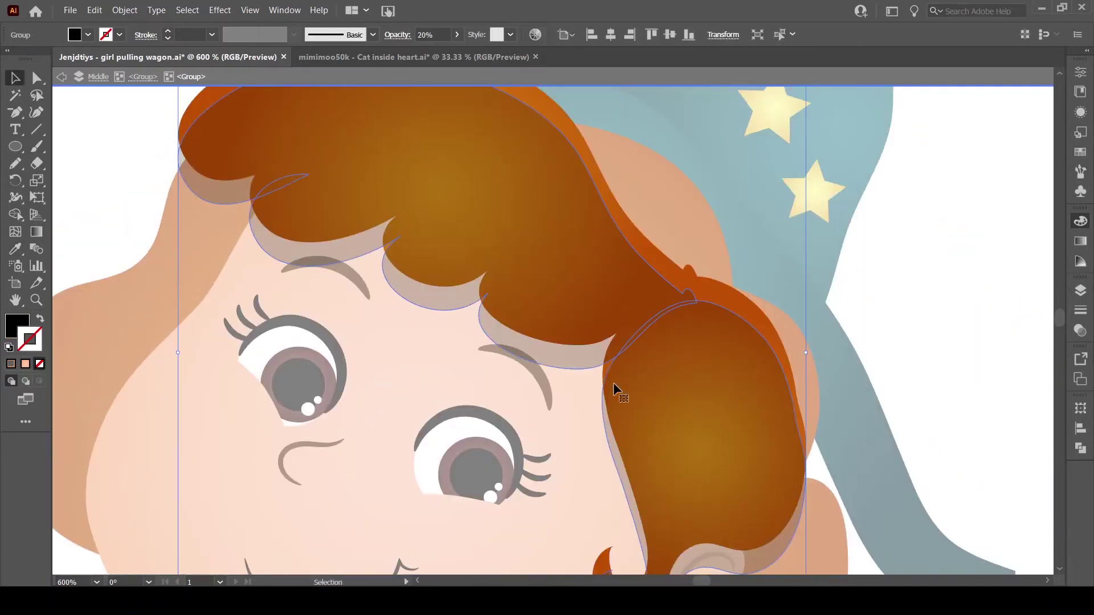
key(ctrl+z)
key(ctrl+shift+a)
key(b)
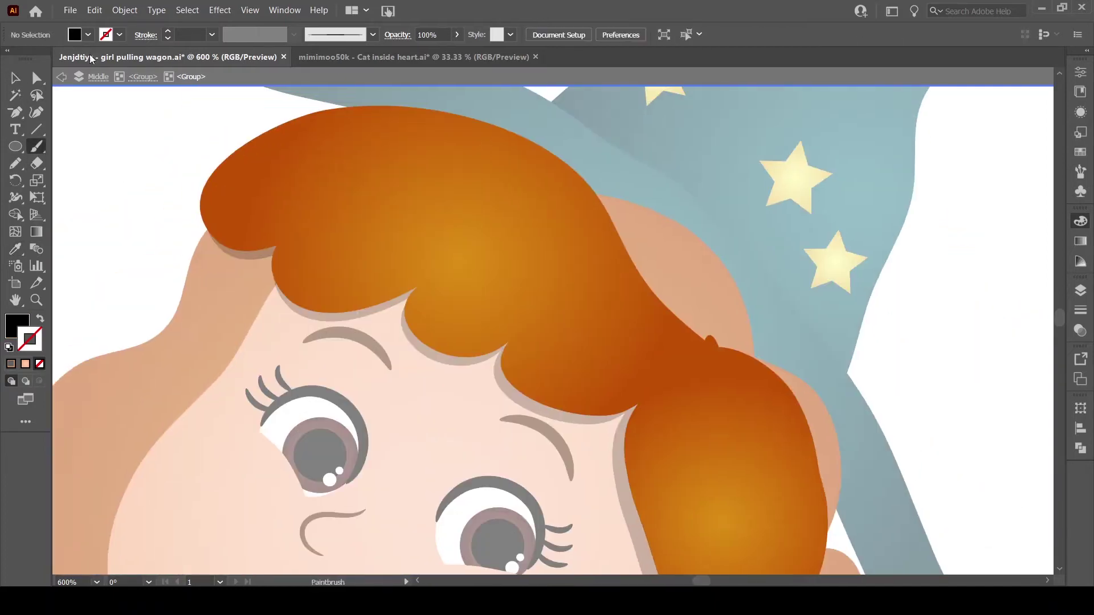
Paint four light-orange strands across the top curls and side lock
drag(107, 198, 183, 166)
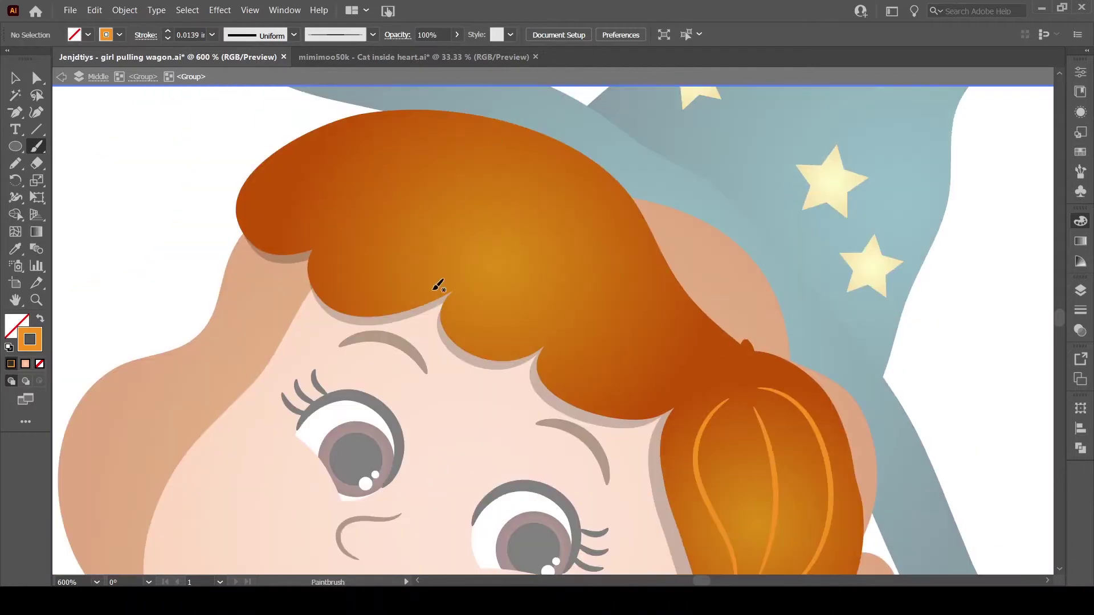
drag(305, 225, 676, 330)
drag(353, 265, 621, 316)
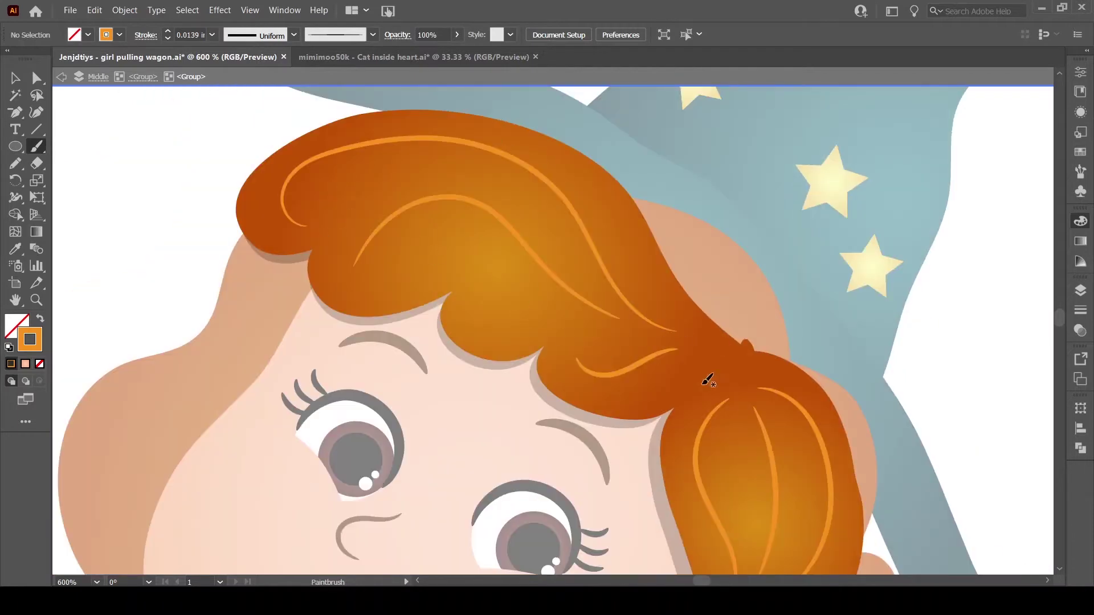
drag(471, 307, 589, 314)
key(v)
click(204, 160)
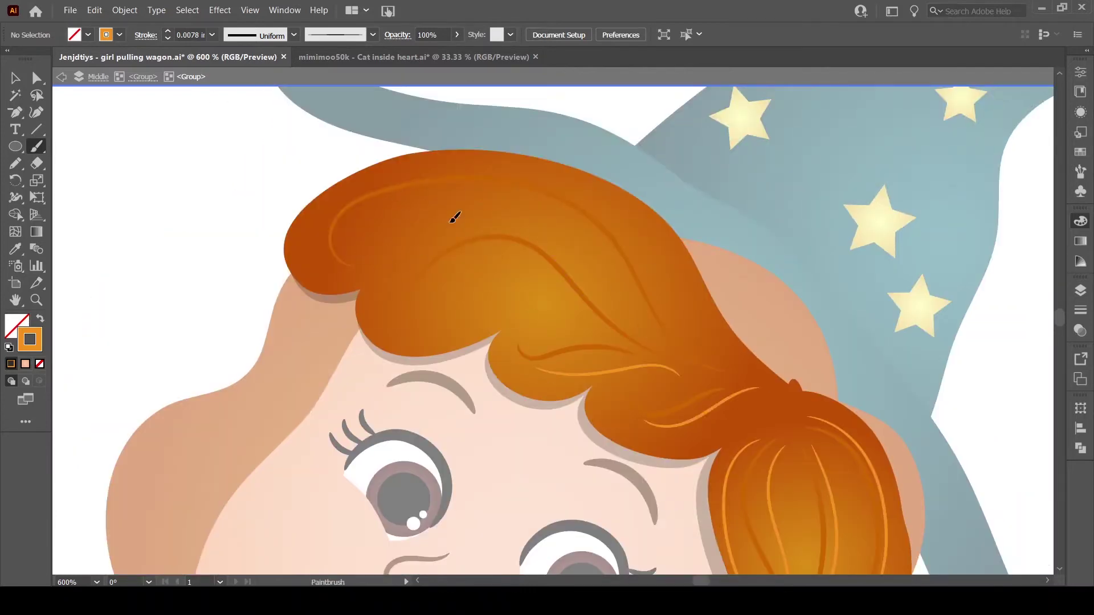
Select a painted strand and enter the hair group to edit its parts
key(v)
click(549, 241)
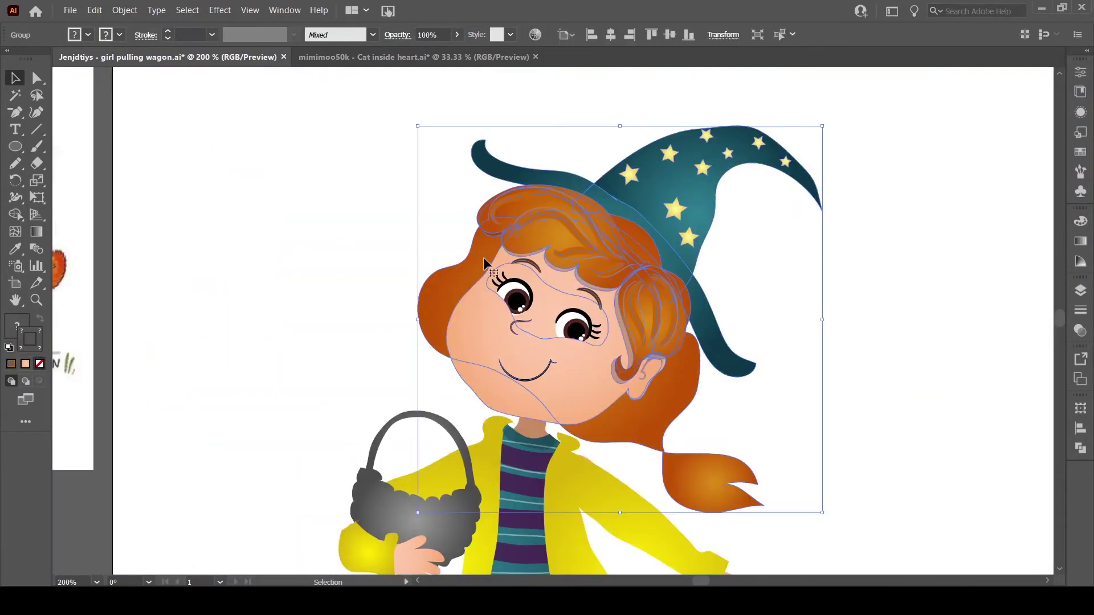
double_click(483, 258)
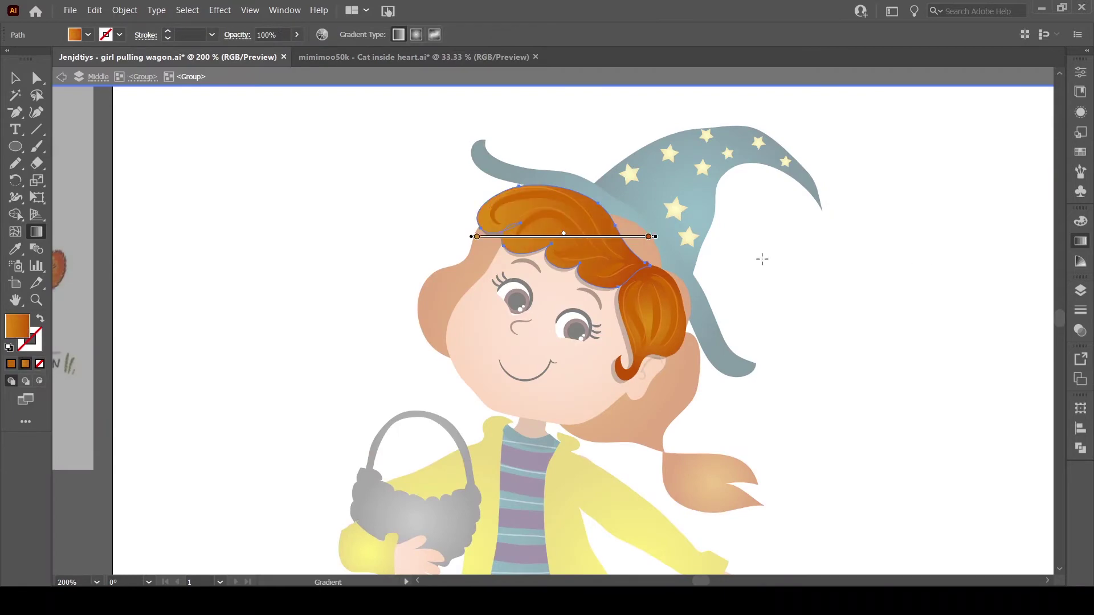
Isolate the main hair shape and paint a semi-transparent light-orange edge strand
click(676, 354)
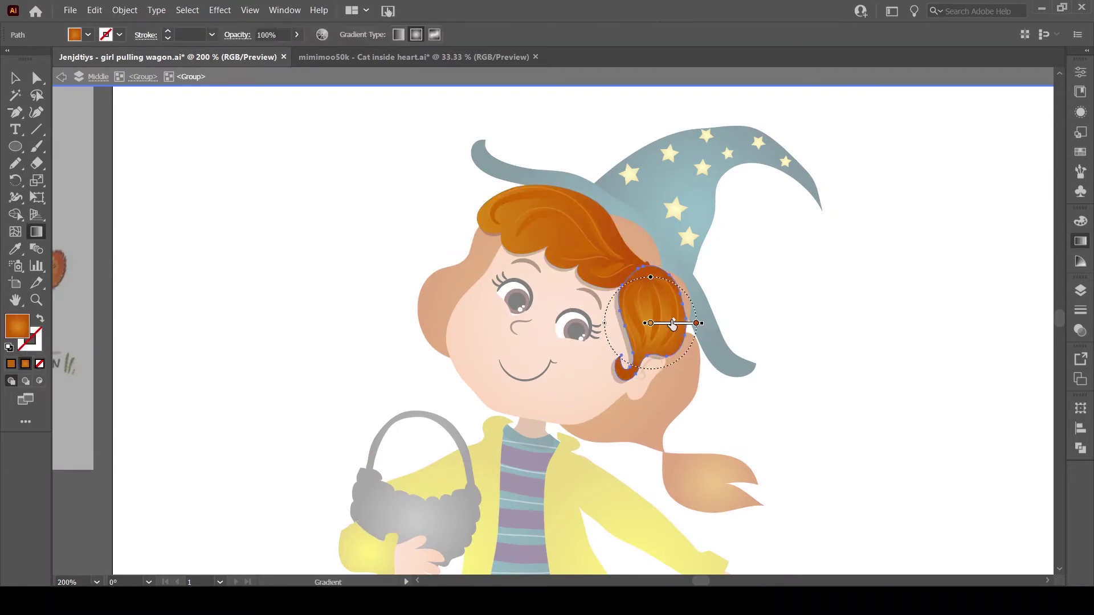
double_click(433, 308)
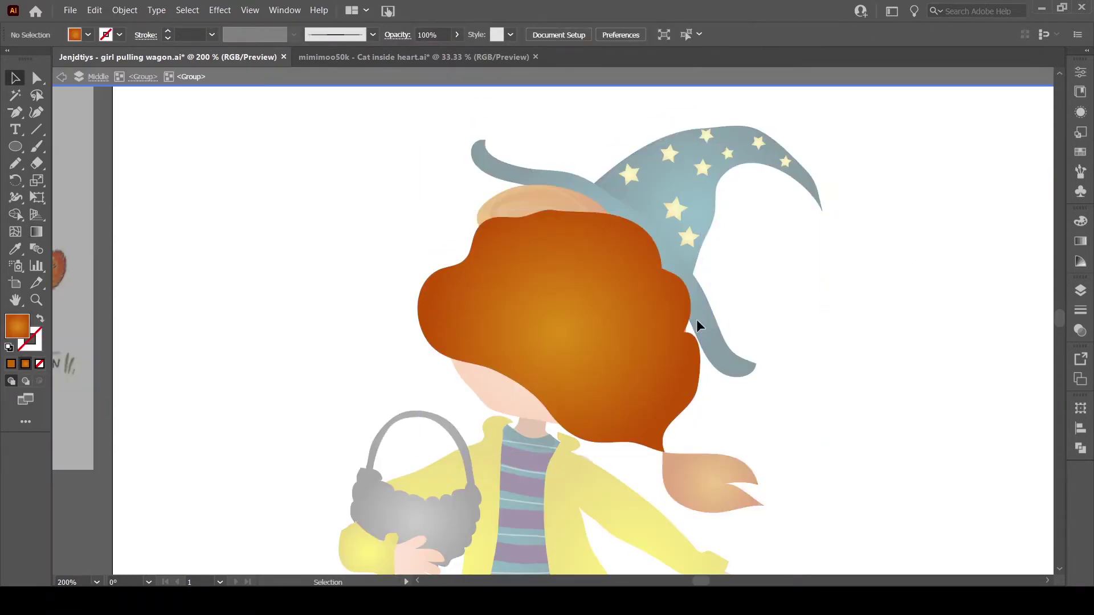
click(36, 146)
drag(569, 226, 438, 319)
click(16, 249)
click(579, 197)
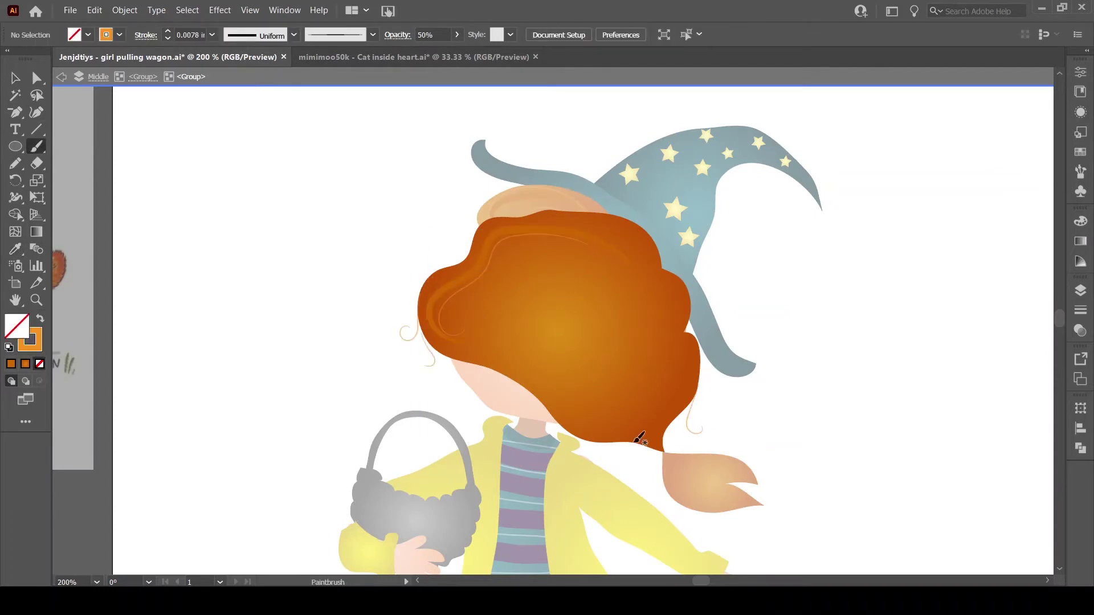
click(21, 84)
Check a thin hair strand, then exit the isolated hair group
scroll(641, 377, up, 2)
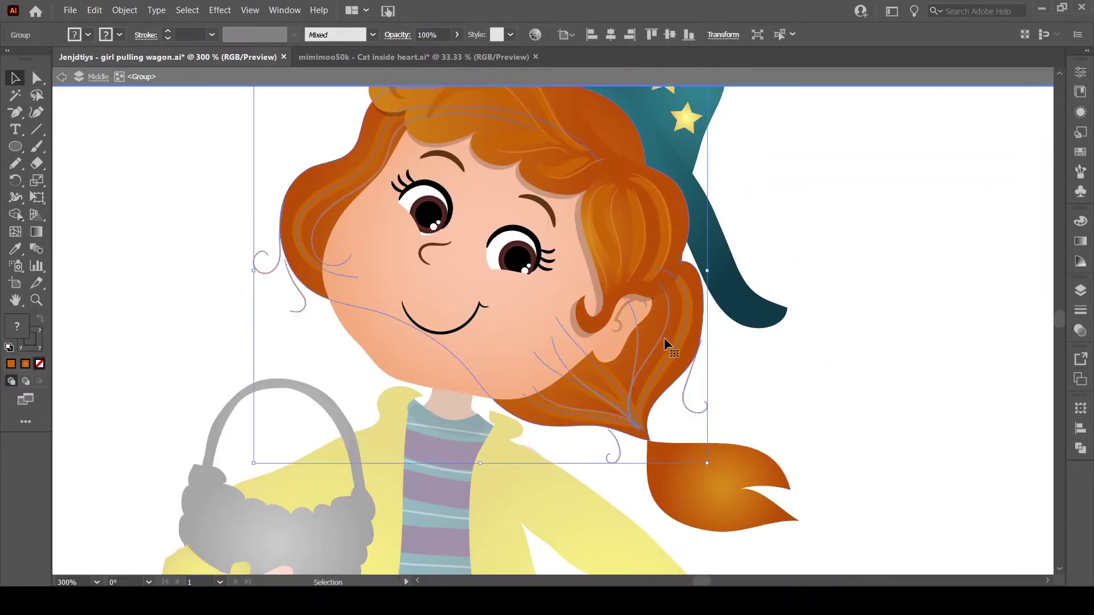
click(656, 379)
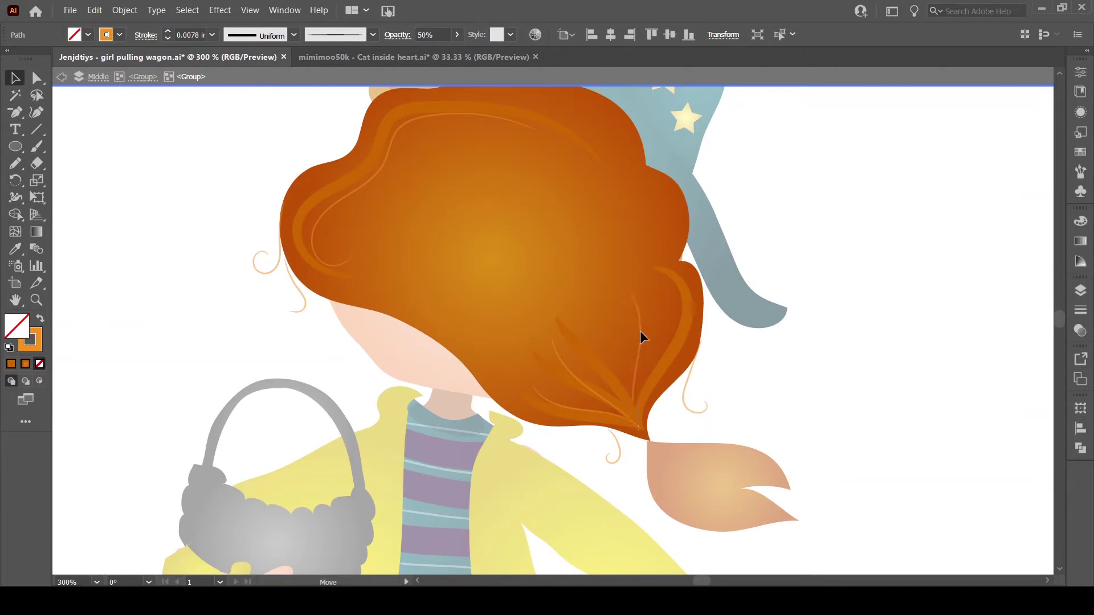
key(ctrl+shift+a)
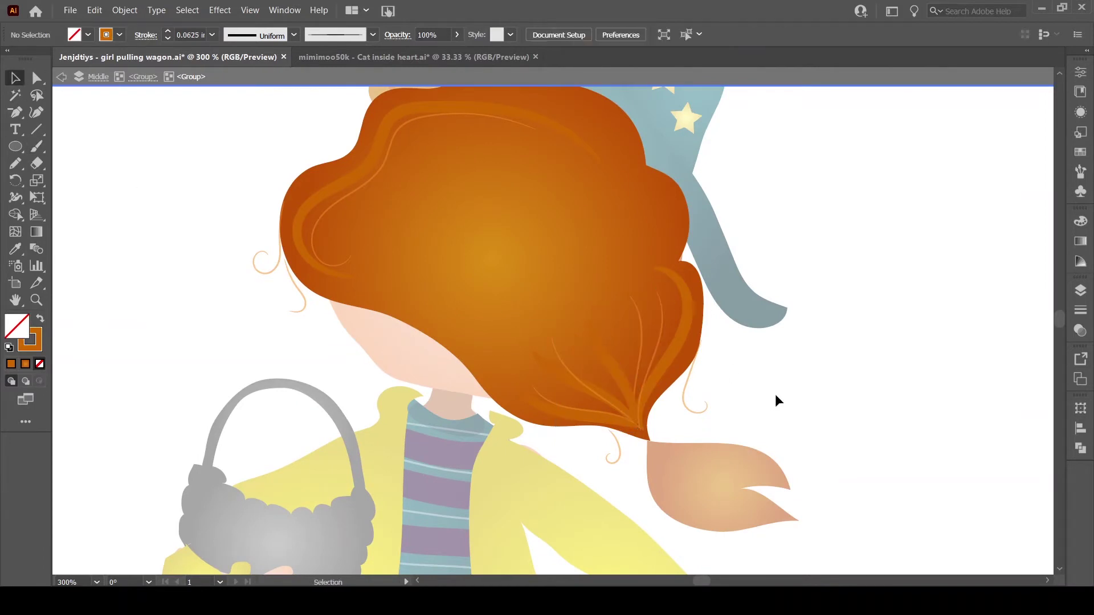
key(Escape)
key(b)
scroll(627, 399, down, 3)
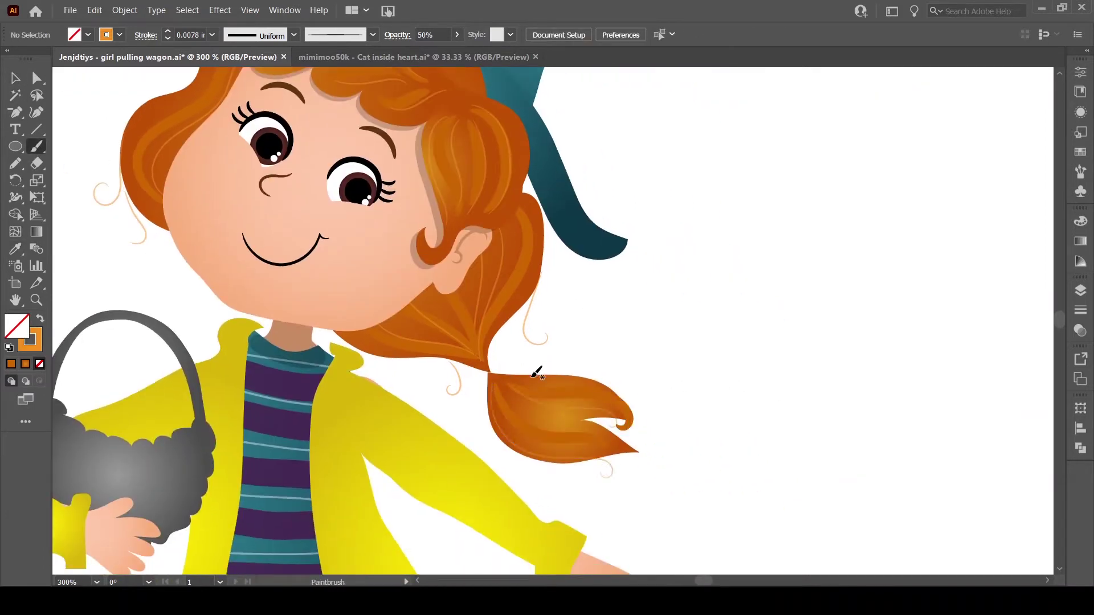
Drill into the hair group to select the ponytail tail and edit its gradient
key(v)
double_click(566, 425)
click(511, 372)
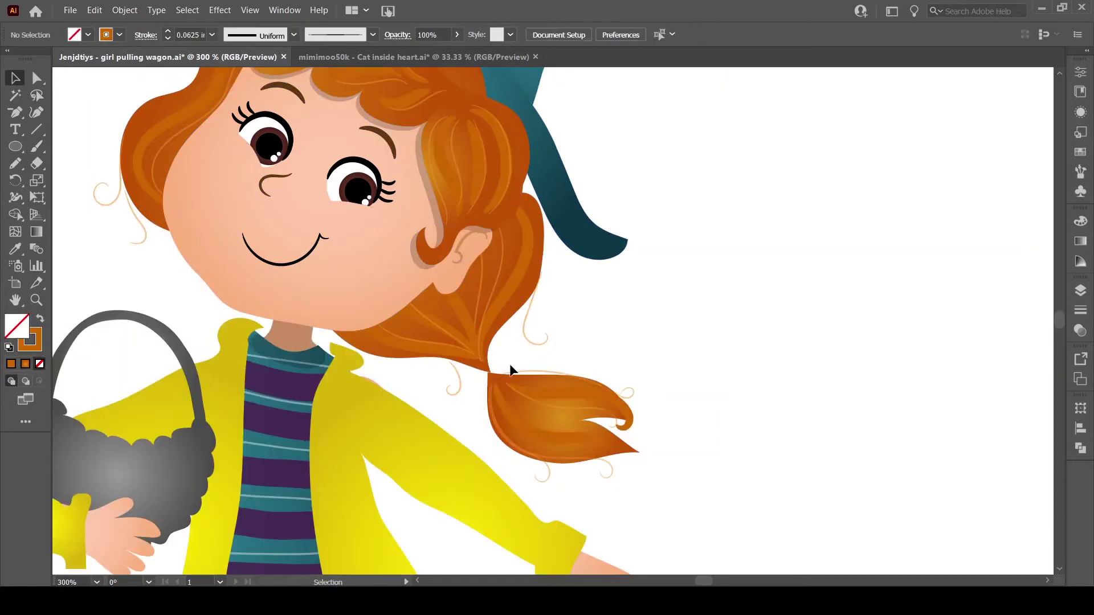
double_click(560, 409)
key(Escape)
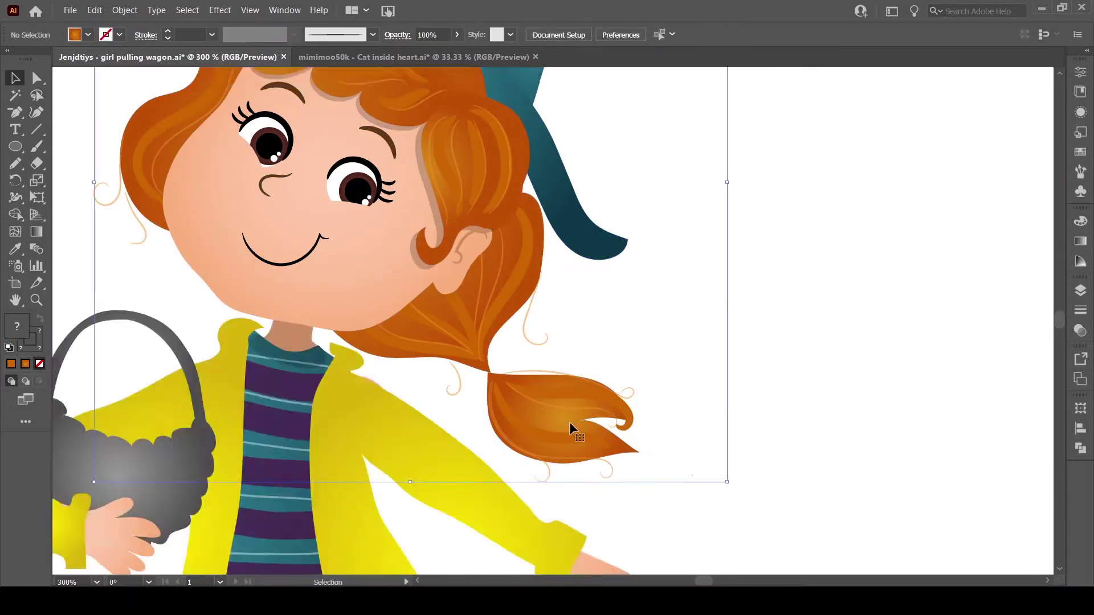
double_click(569, 421)
key(g)
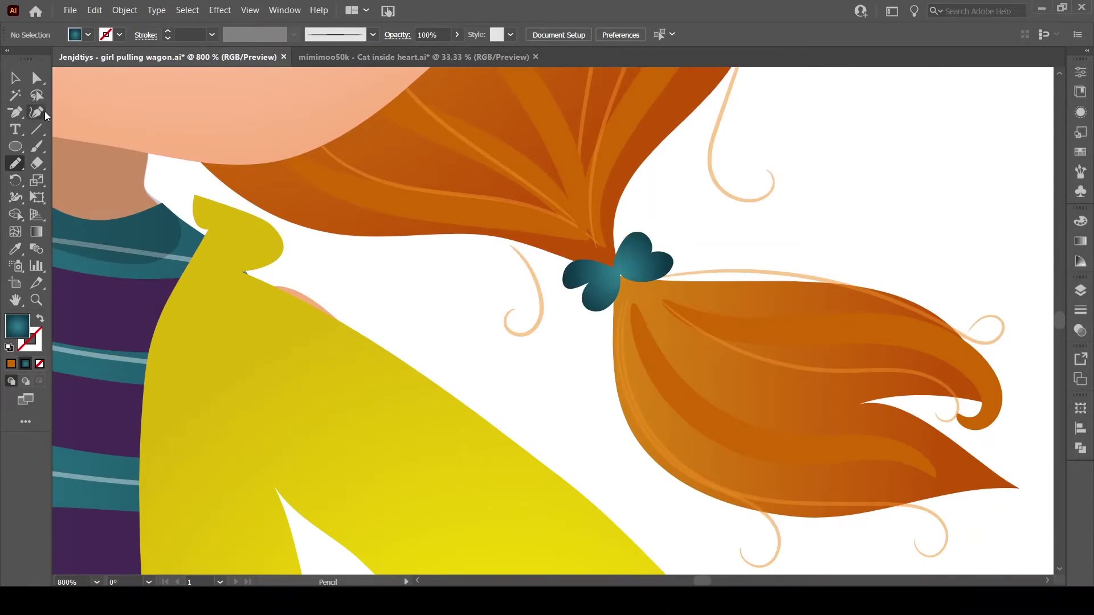
Select the teal bow on the ponytail, then zoom in on the face
key(v)
click(644, 265)
key(ctrl+alt+0)
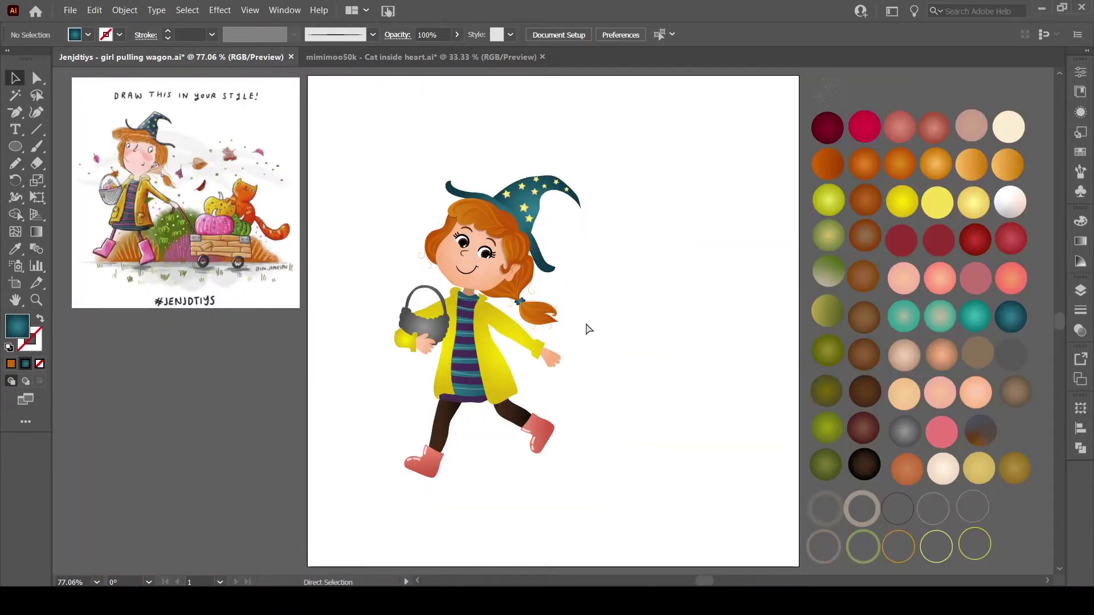
scroll(586, 322, up, 5)
click(686, 385)
scroll(342, 225, up, 3)
key(n)
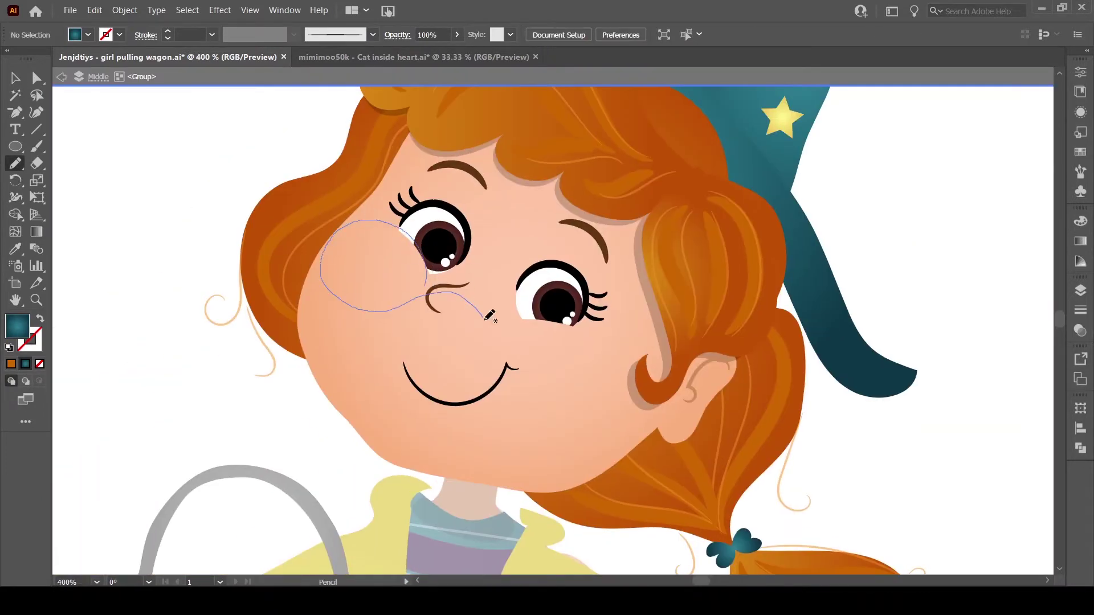
Draw a pink blush shape across both cheeks at 50% opacity and refine its outline
drag(466, 291, 424, 294)
scroll(465, 228, down, 5)
key(i)
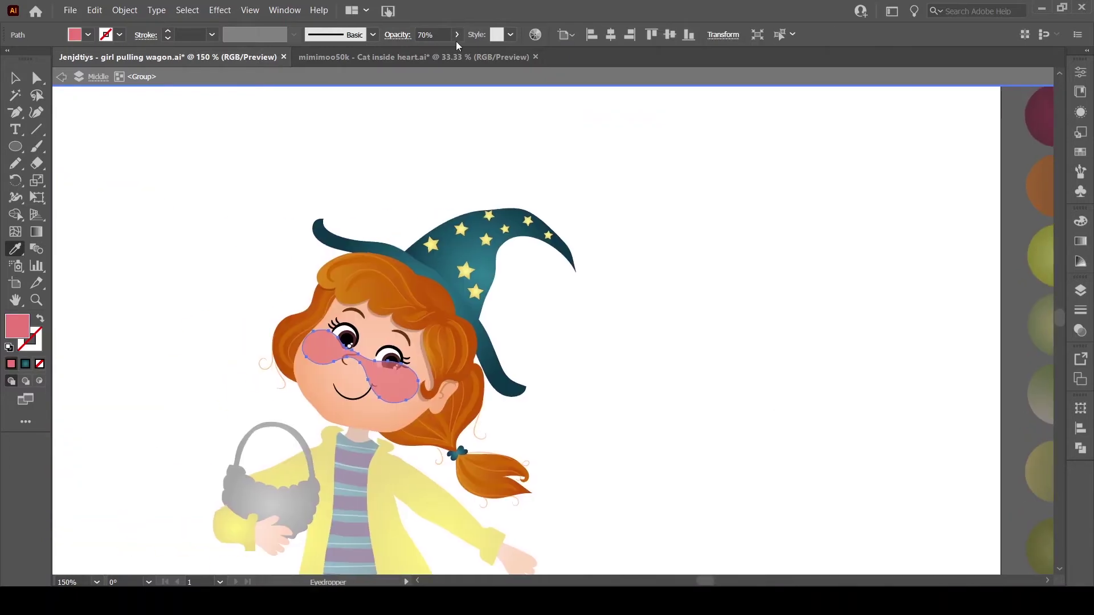
scroll(280, 337, up, 3)
key(5)
key(n)
drag(538, 379, 436, 333)
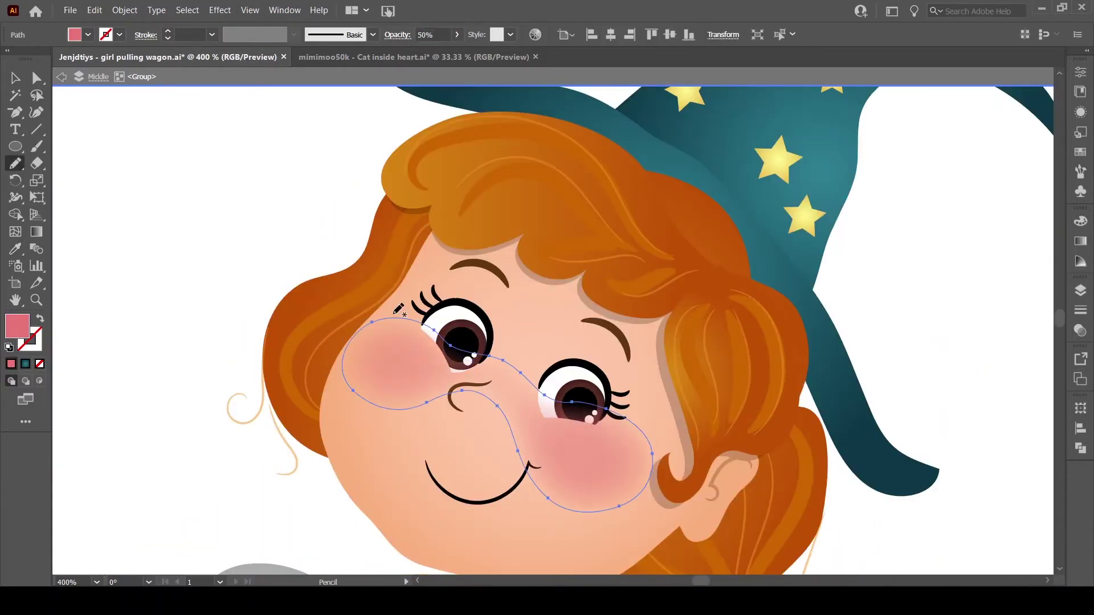
drag(454, 388, 462, 390)
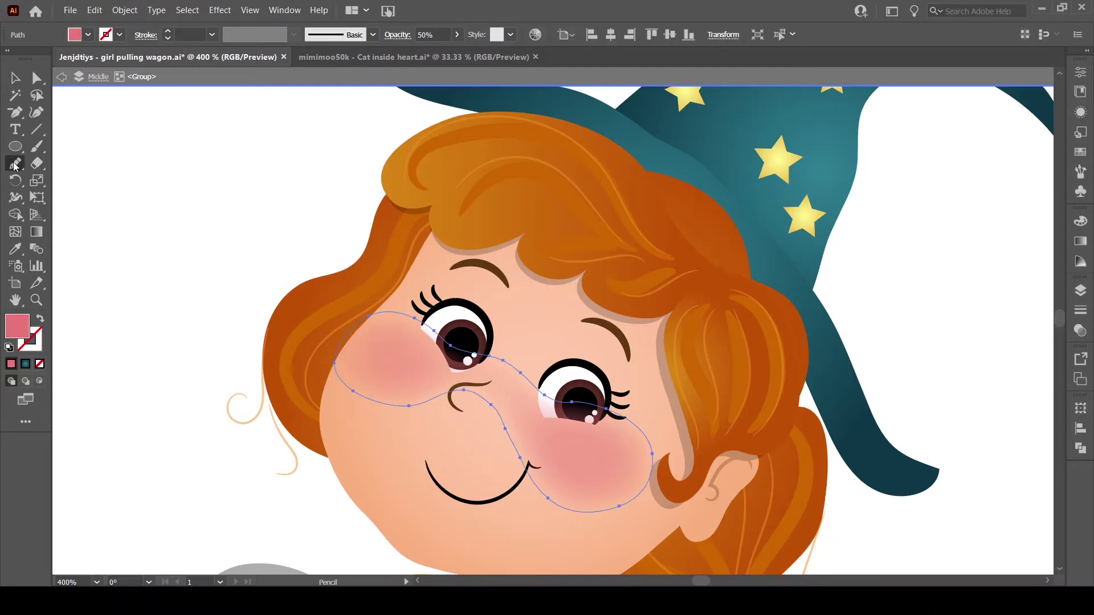
key(ctrl+shift+a)
Zoom out to fit the artboard and check the face group
scroll(403, 406, up, 2)
key(b)
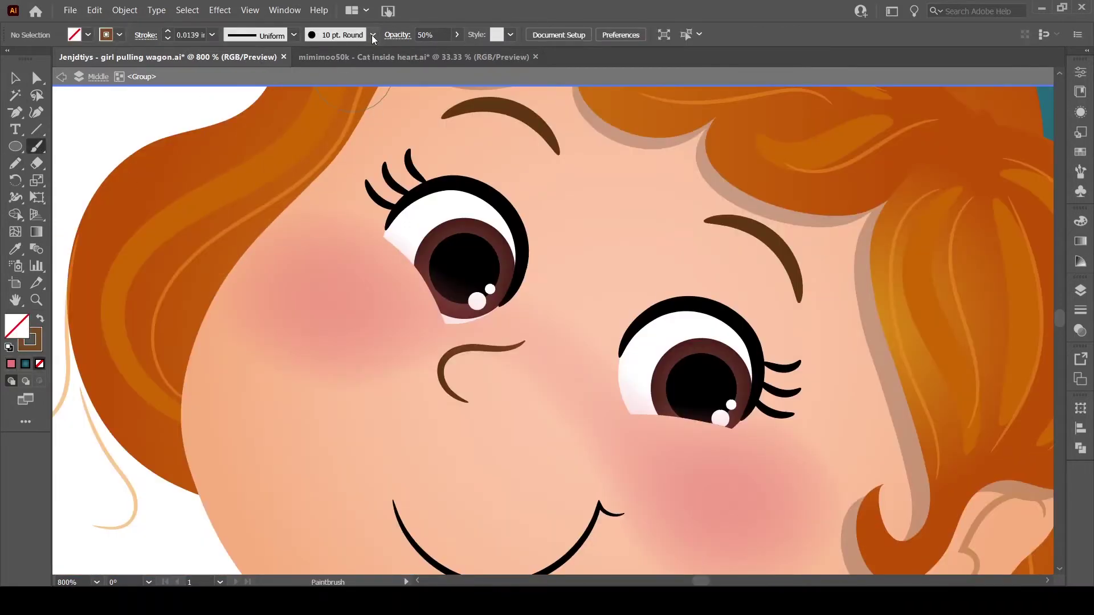
scroll(335, 240, up, 2)
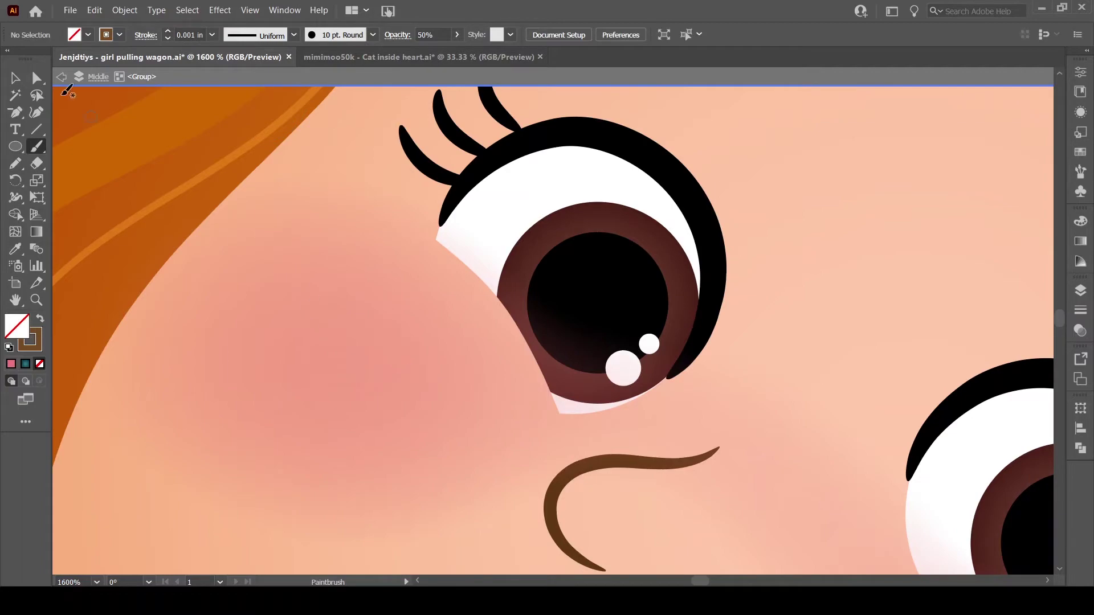
key(ctrl+0)
scroll(427, 324, up, 5)
key(v)
click(440, 336)
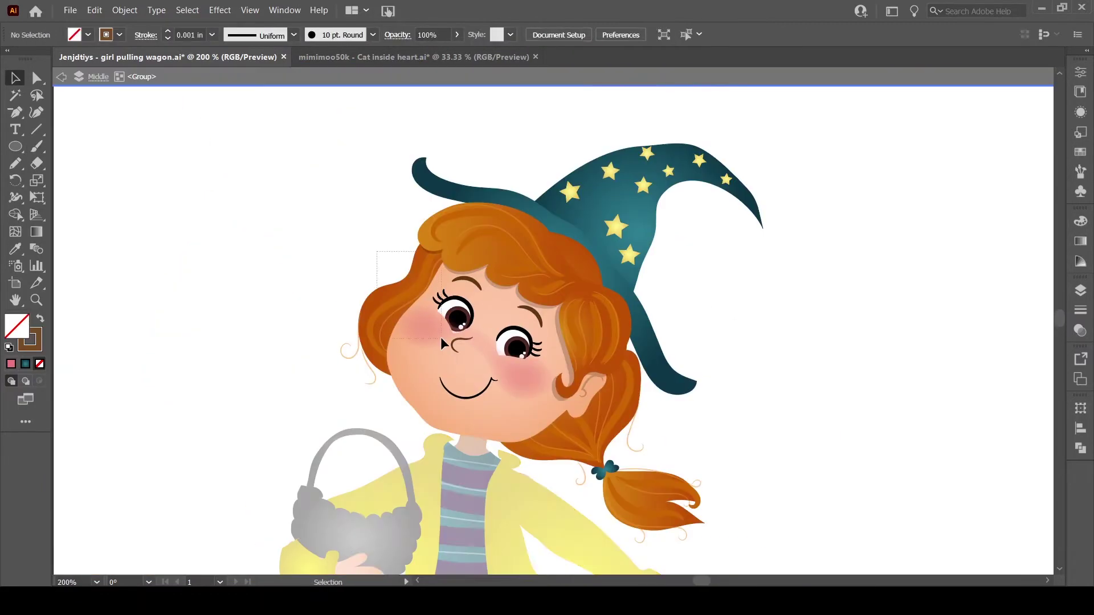
scroll(440, 337, up, 2)
click(117, 163)
Zoom back in on the face and enter the face group
key(ctrl+0)
key(v)
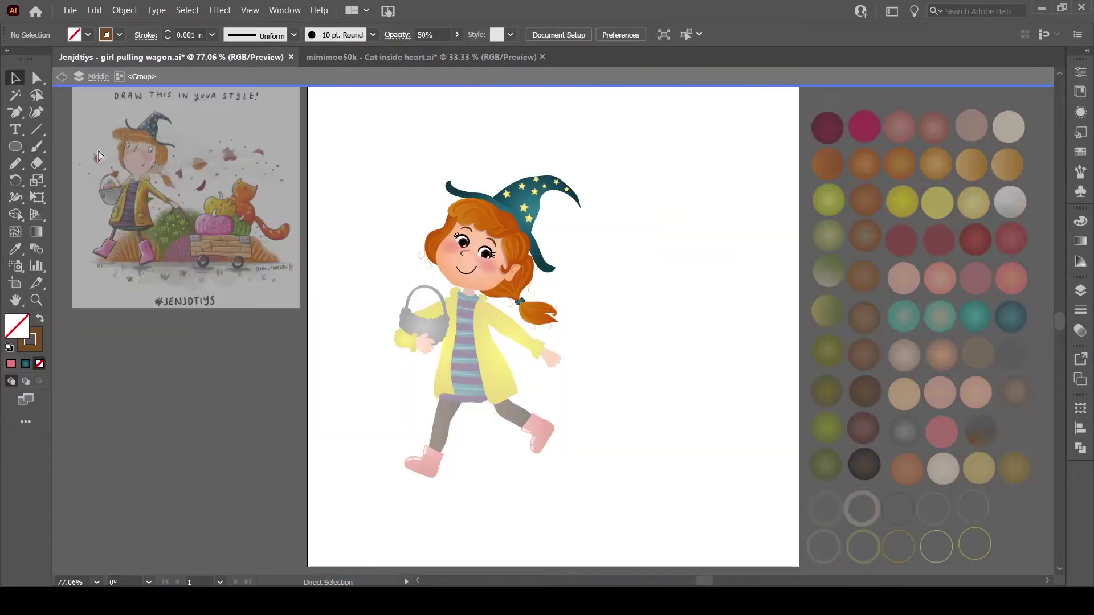
scroll(467, 243, up, 5)
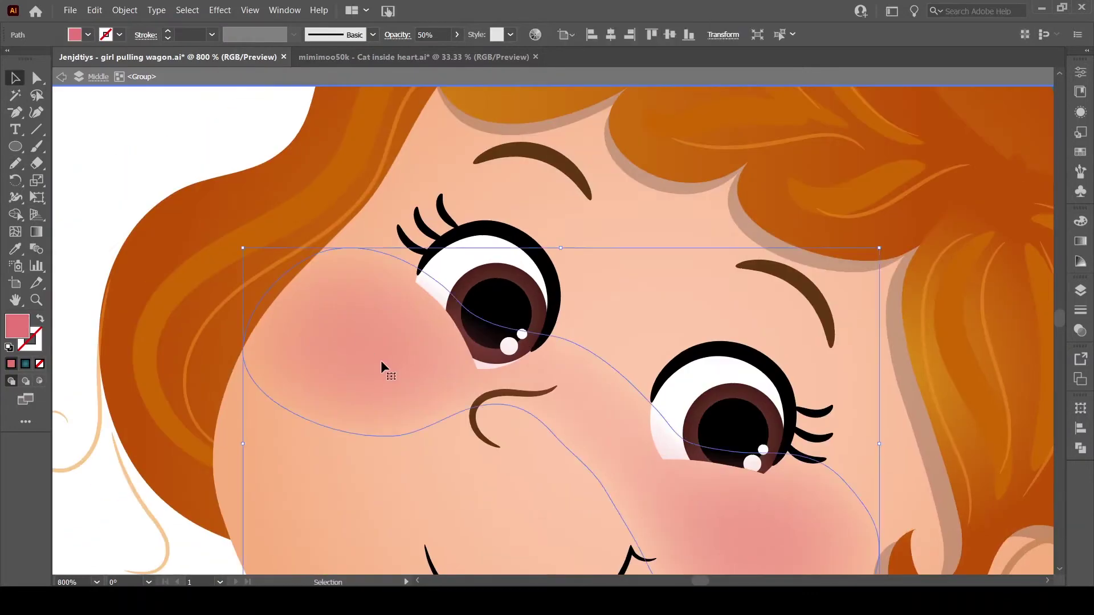
double_click(381, 360)
scroll(381, 276, up, 4)
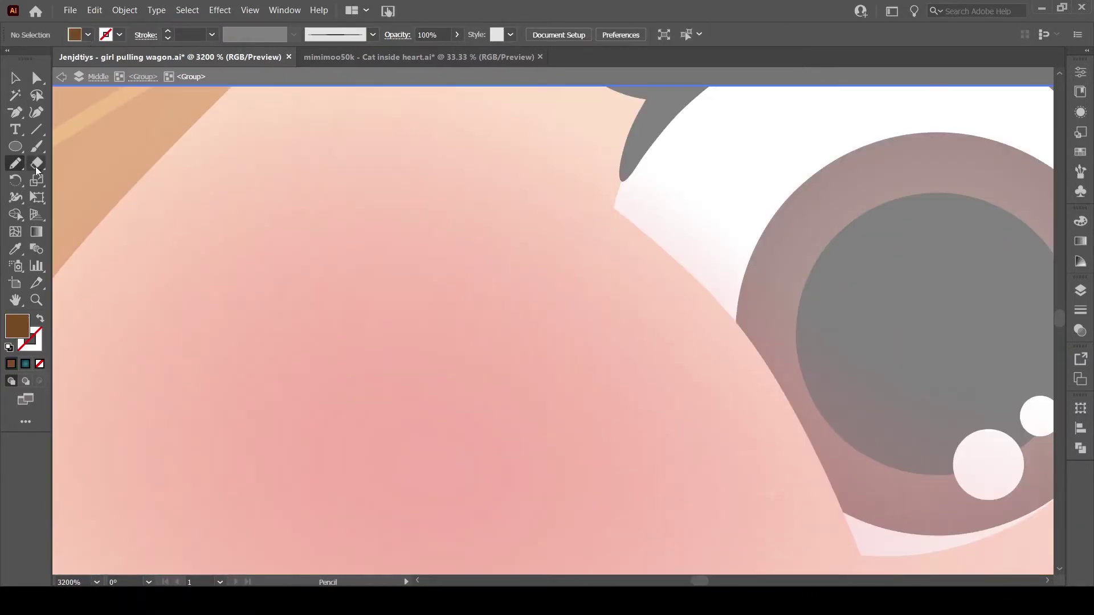
Draw three small brown freckle dots on the left cheek with the Ellipse tool
key(l)
drag(497, 257, 505, 266)
drag(458, 201, 465, 209)
drag(547, 317, 556, 326)
drag(790, 408, 566, 313)
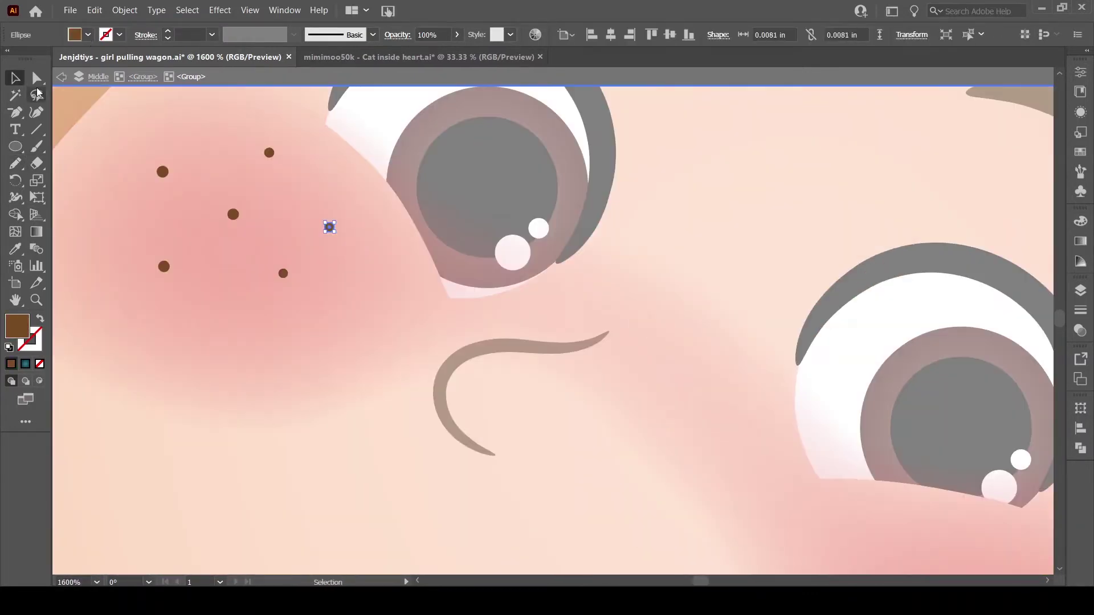
Copy the freckles onto the right cheek and set all freckles to 80% opacity
key(v)
drag(148, 143, 285, 275)
key(ctrl+minus)
drag(342, 217, 502, 278)
shift+click(371, 188)
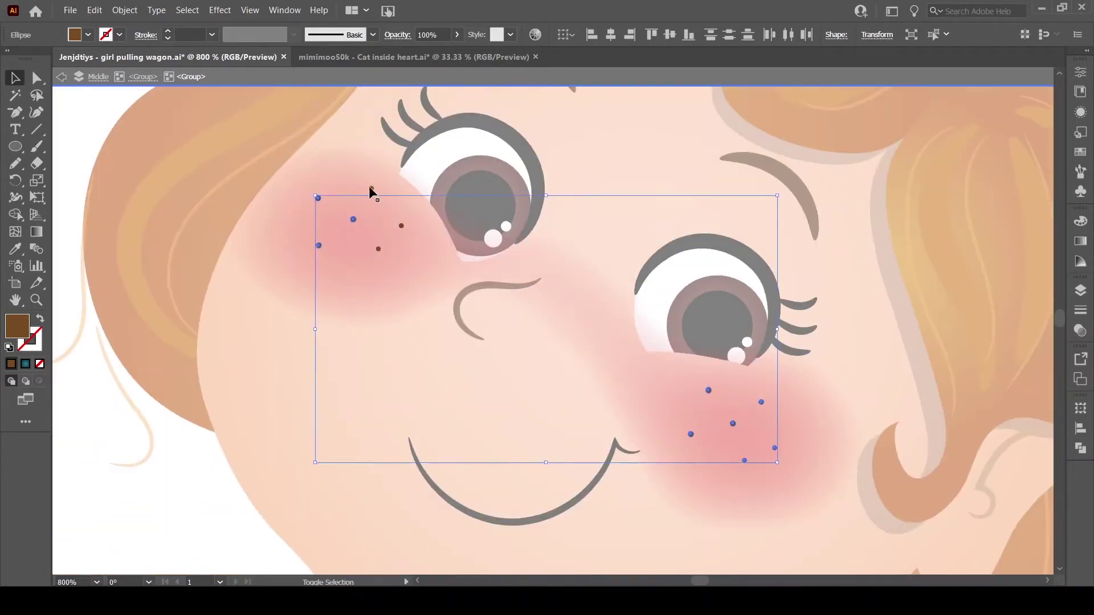
key(8)
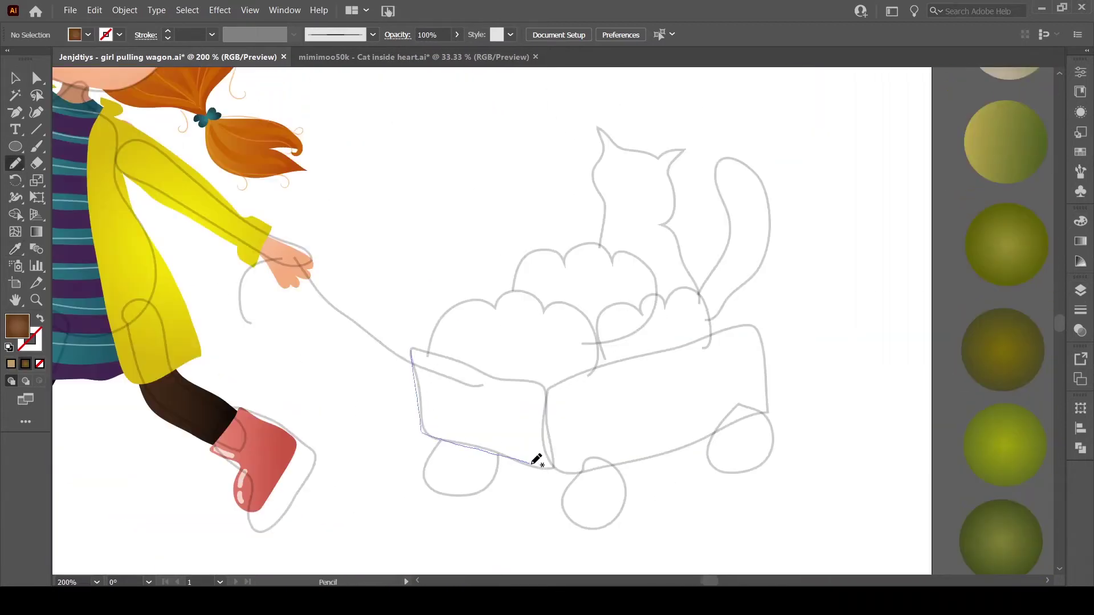
Draw the front and long sides of the wagon in brown
drag(496, 369, 413, 349)
drag(545, 386, 603, 363)
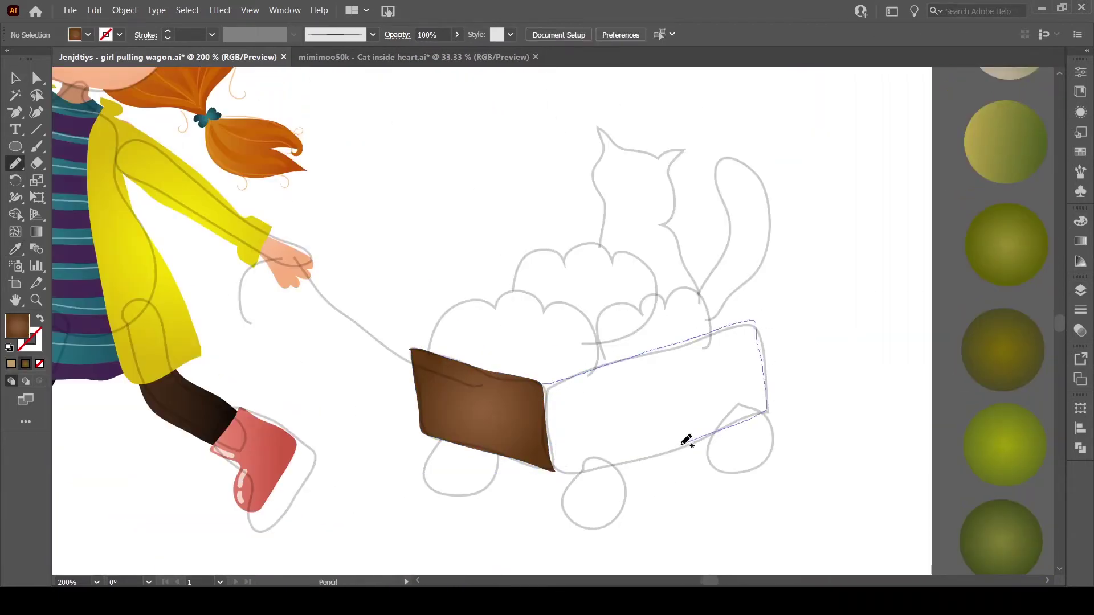
drag(717, 428, 552, 472)
key(i)
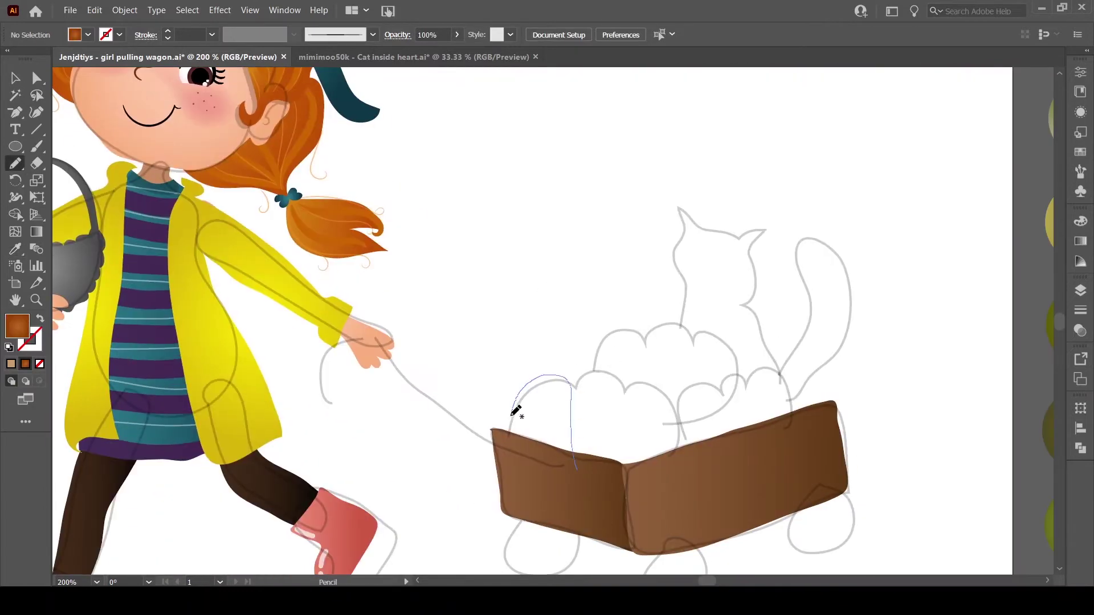
Draw two orange wheels on the wagon
drag(516, 411, 564, 477)
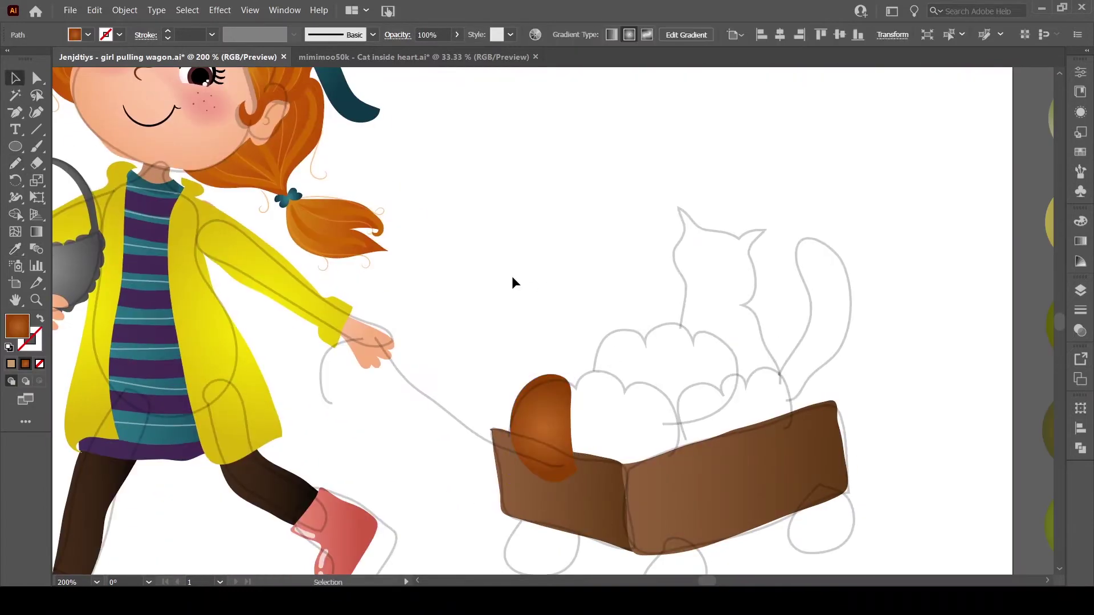
scroll(551, 391, up, 1)
scroll(552, 391, up, 1)
drag(644, 342, 625, 381)
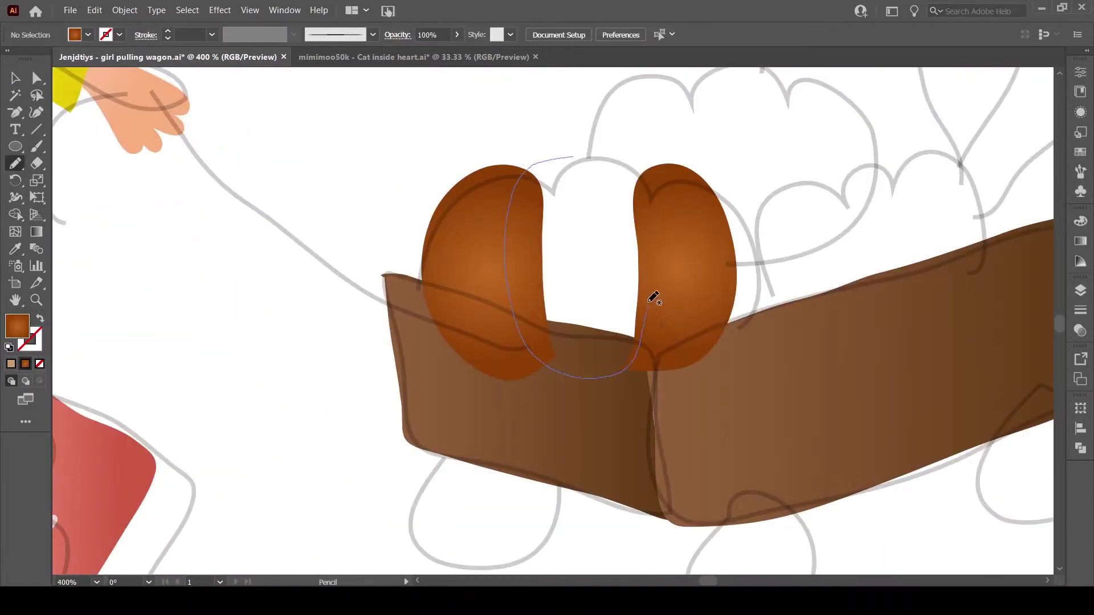
drag(646, 338, 576, 155)
Reshape the pumpkin's right lobe with the Selection tool
key(v)
key(v)
drag(672, 239, 692, 237)
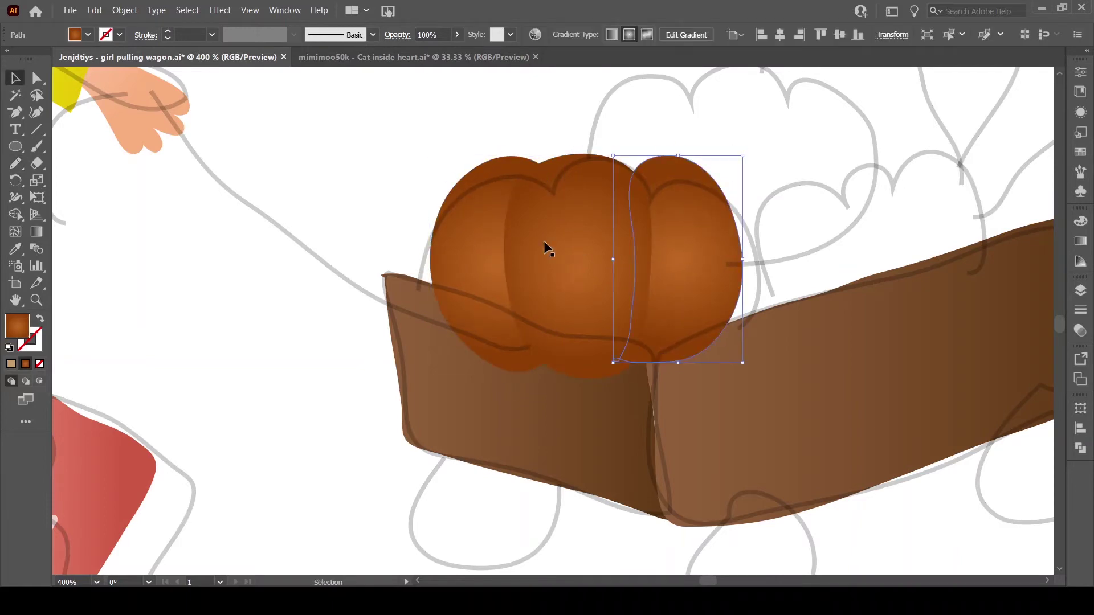
drag(544, 240, 703, 252)
click(587, 262)
key(ctrl+z)
key(ctrl+z)
click(361, 152)
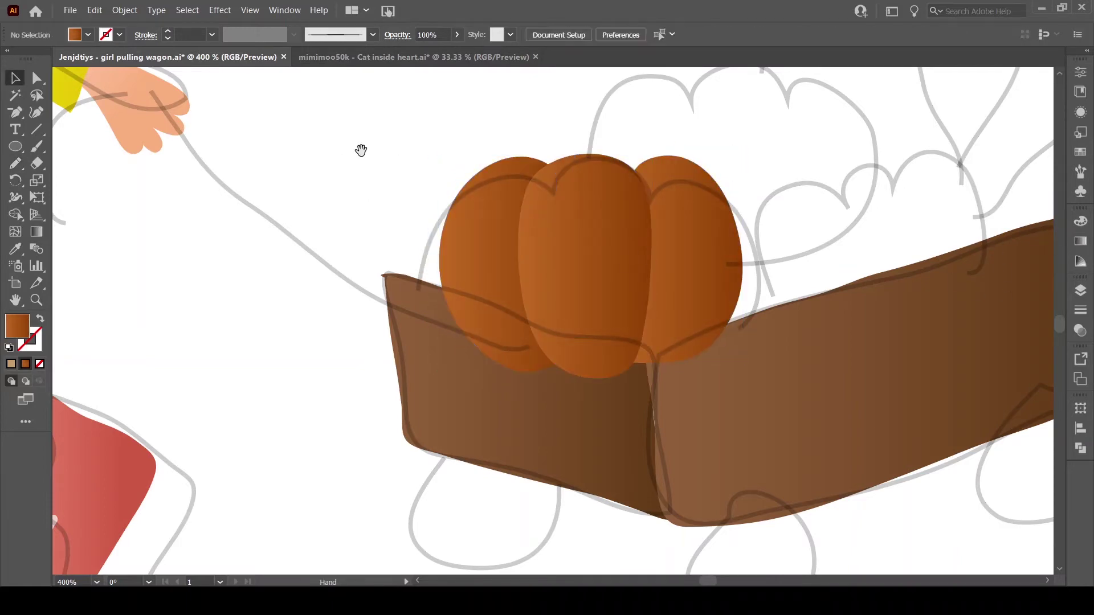
scroll(798, 342, up, 3)
scroll(513, 256, down, 2)
Draw a curved stem on top of the pumpkin and fit the artboard in view
key(n)
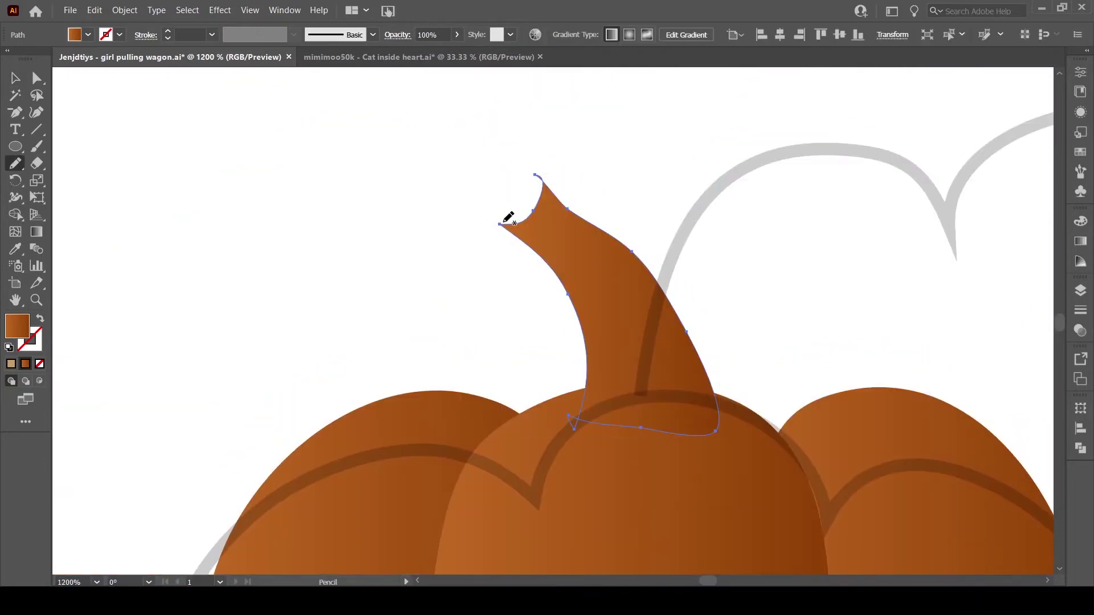
drag(507, 215, 542, 183)
drag(665, 290, 667, 293)
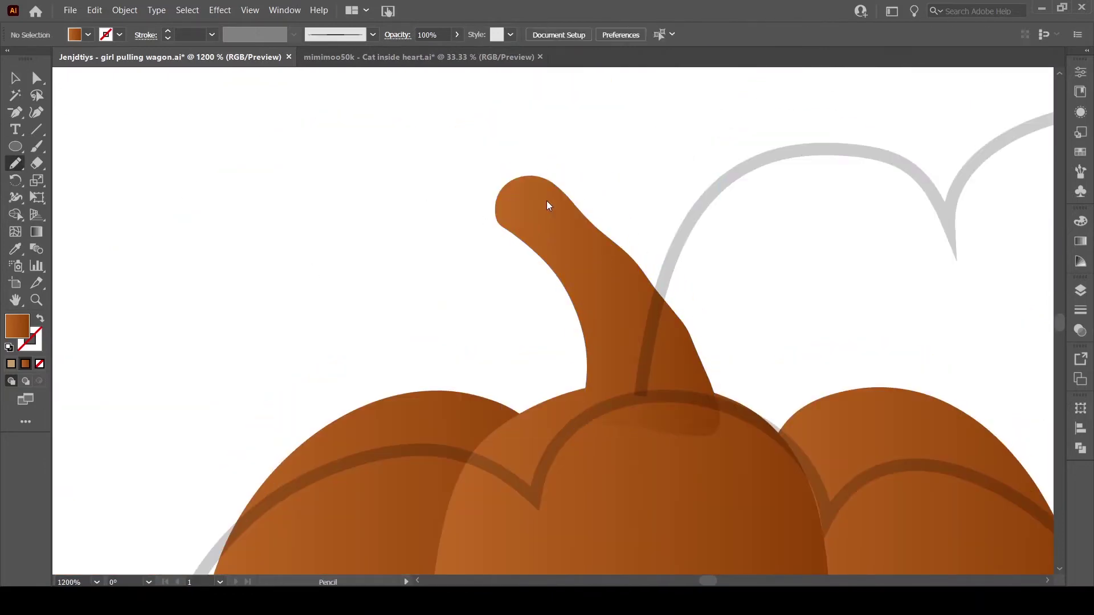
key(v)
click(603, 339)
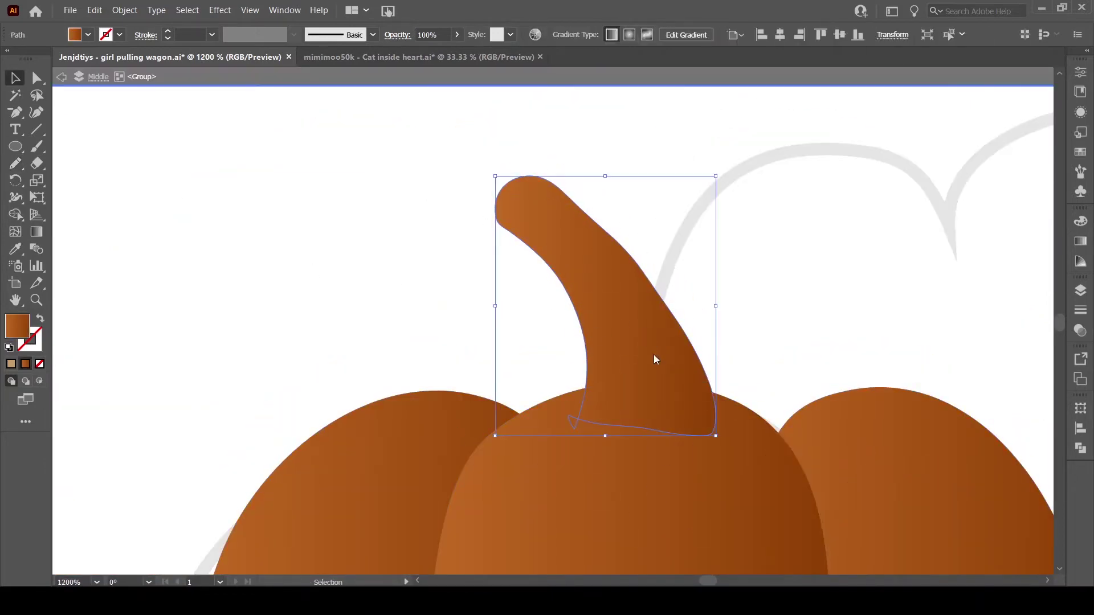
key(ctrl+0)
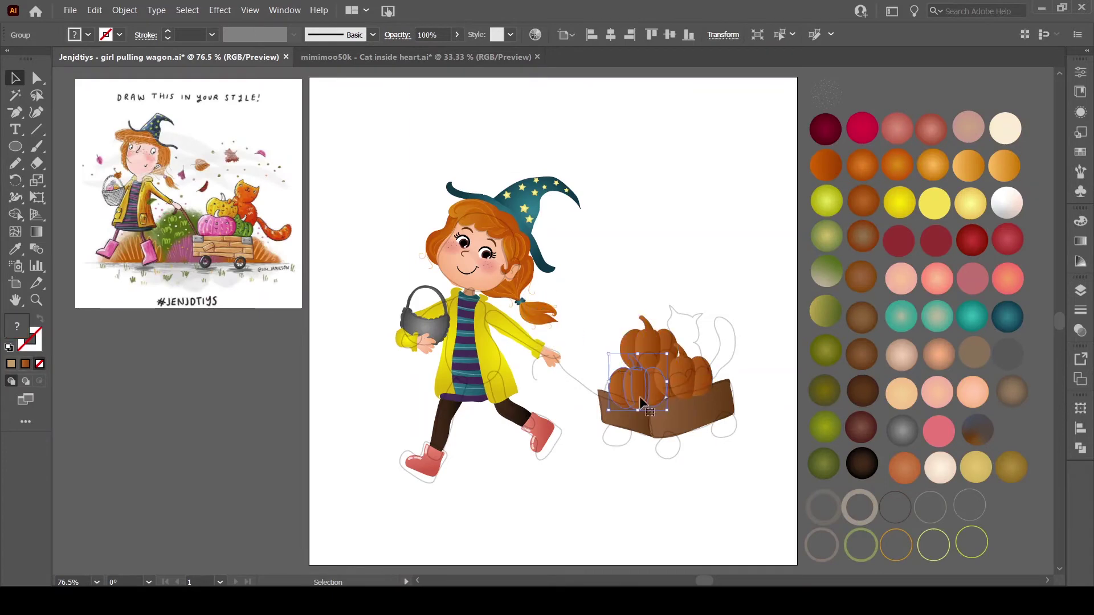
Recolour the front pumpkin with the boot's pink-red using the Eyedropper
click(695, 367)
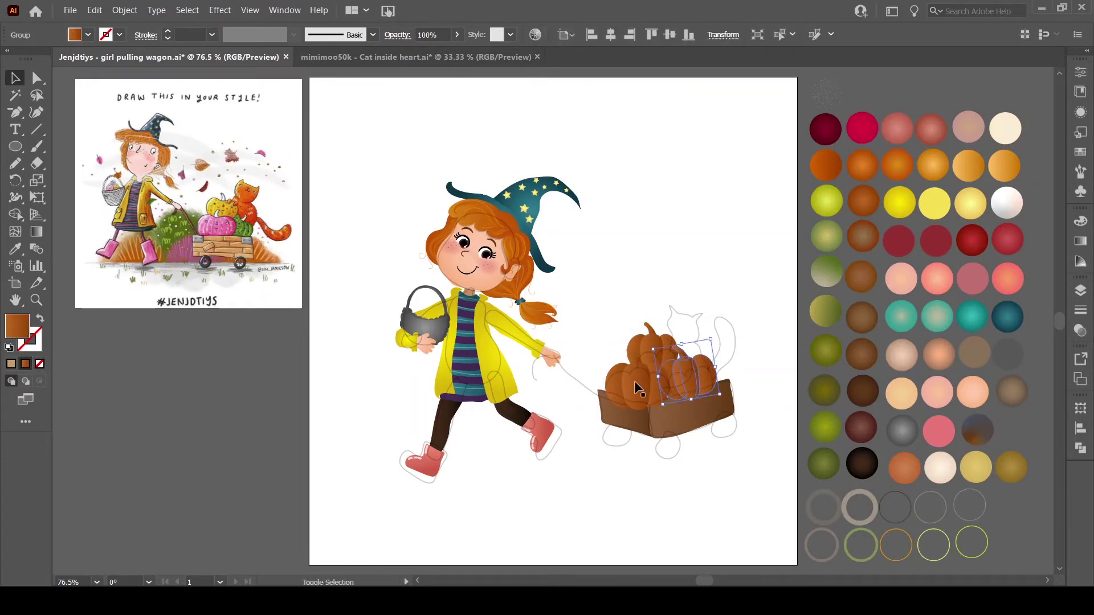
key(ctrl+1)
double_click(654, 388)
key(i)
click(544, 468)
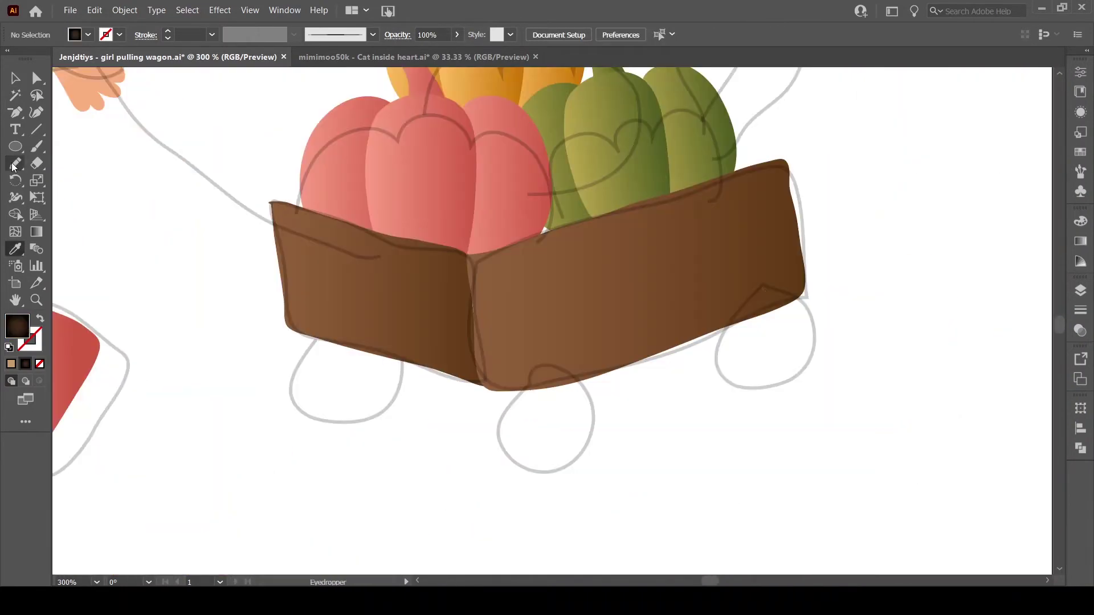
Draw a dark circular wheel, make it a compound-path ring, and copy it to the wagon's left side
drag(718, 297, 814, 388)
key(v)
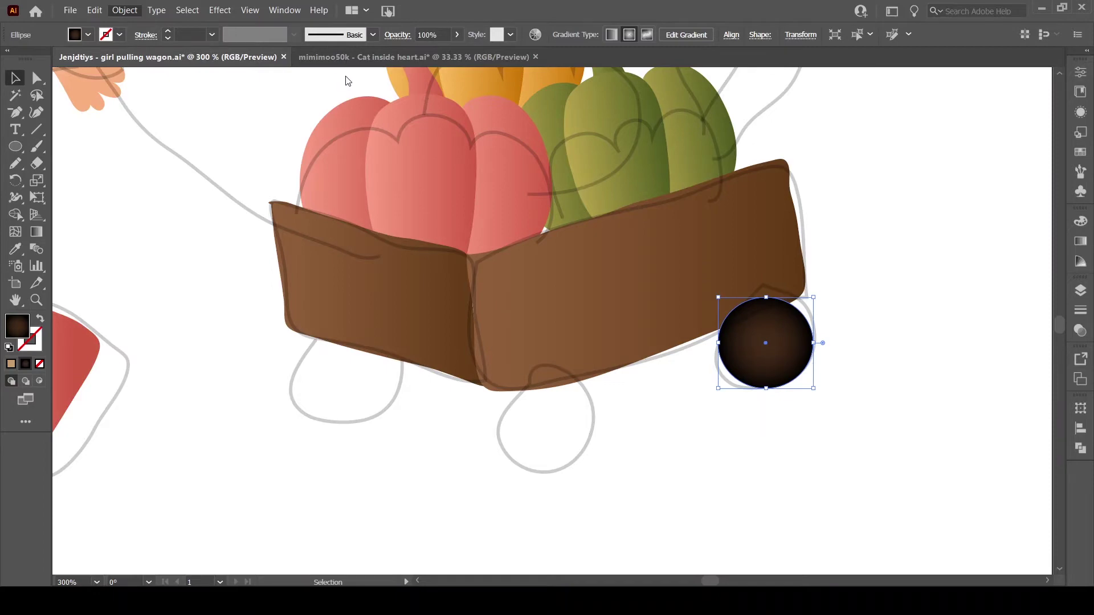
key(ctrl+8)
click(786, 322)
mouse_move(786, 322)
mouse_down()
mouse_move(574, 300)
mouse_move(574, 390)
mouse_move(351, 339)
mouse_up()
Nudge the three wheels up so they sit just under the wagon
click(809, 450)
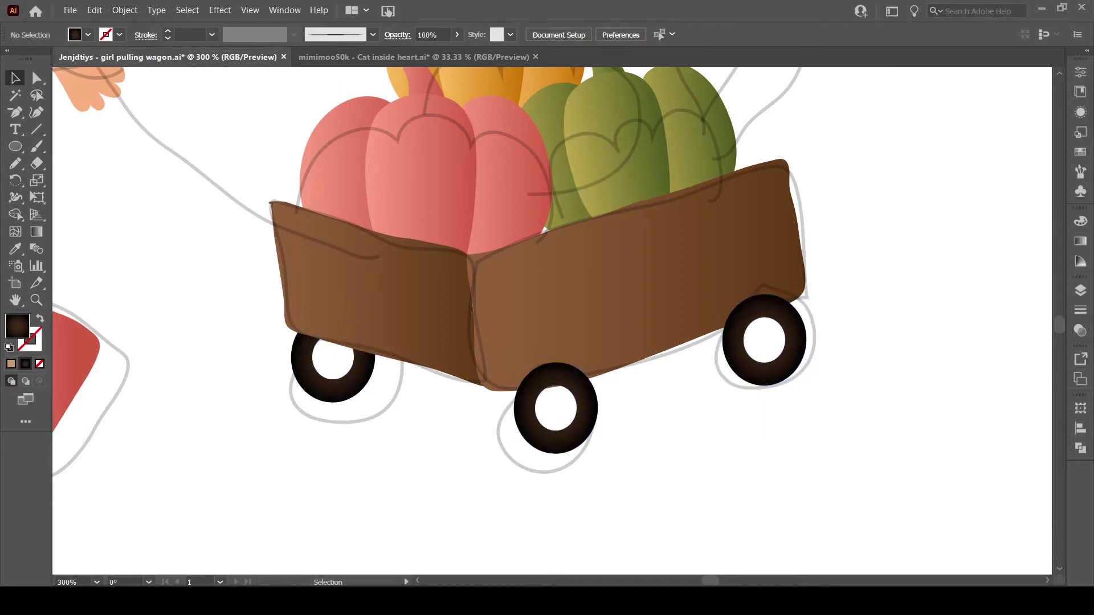
drag(765, 379, 766, 374)
drag(553, 440, 552, 434)
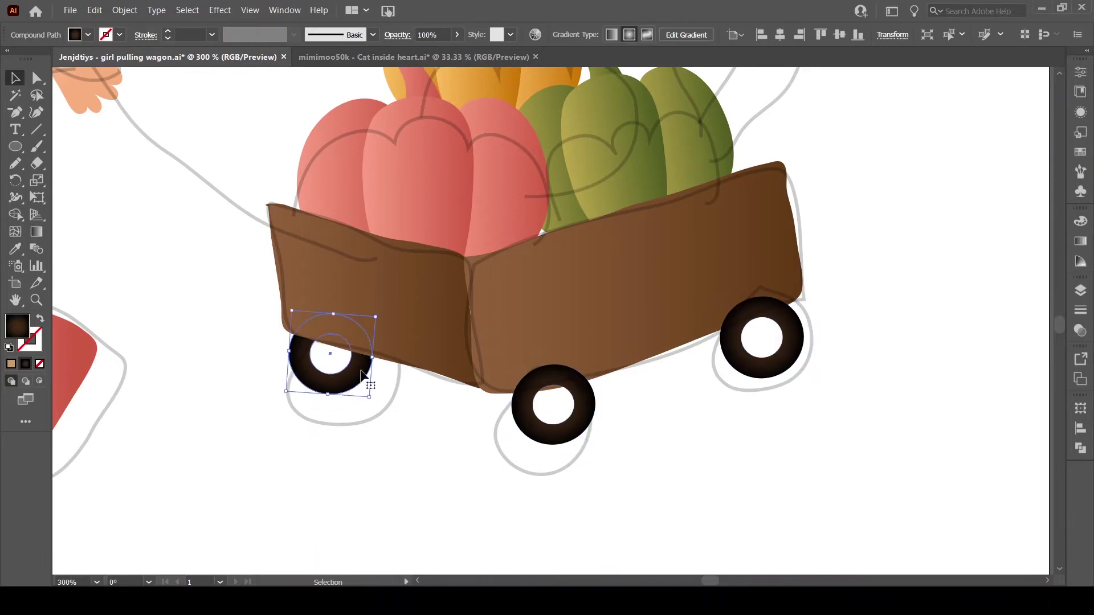
drag(326, 391, 337, 378)
Give the wheels' inner circles a gray gradient and reposition one wheel
click(588, 408)
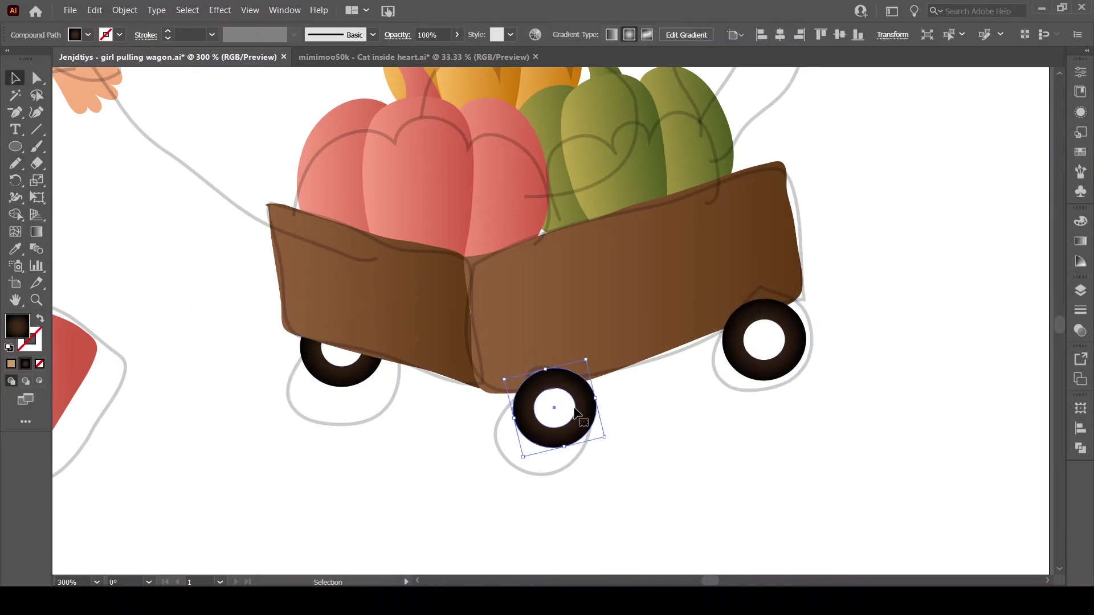
key(period)
scroll(363, 272, left, 3)
click(894, 369)
key(period)
scroll(901, 389, up, 2)
mouse_move(901, 390)
mouse_down()
mouse_move(571, 317)
mouse_move(450, 363)
mouse_up()
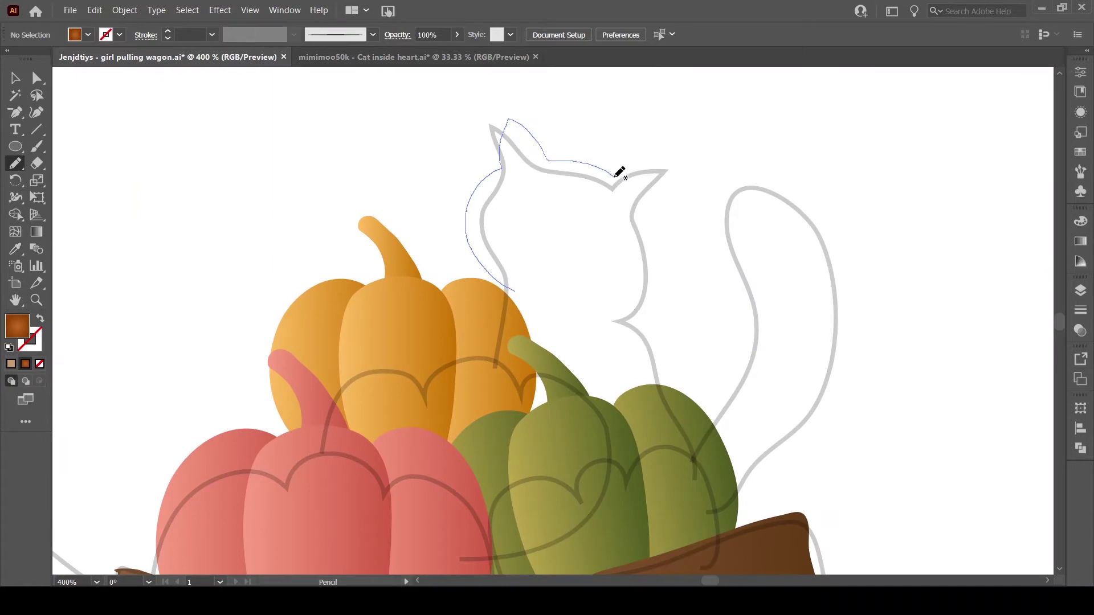
Trace the cat's head, body and curling tail with the Pencil tool
drag(489, 461, 513, 292)
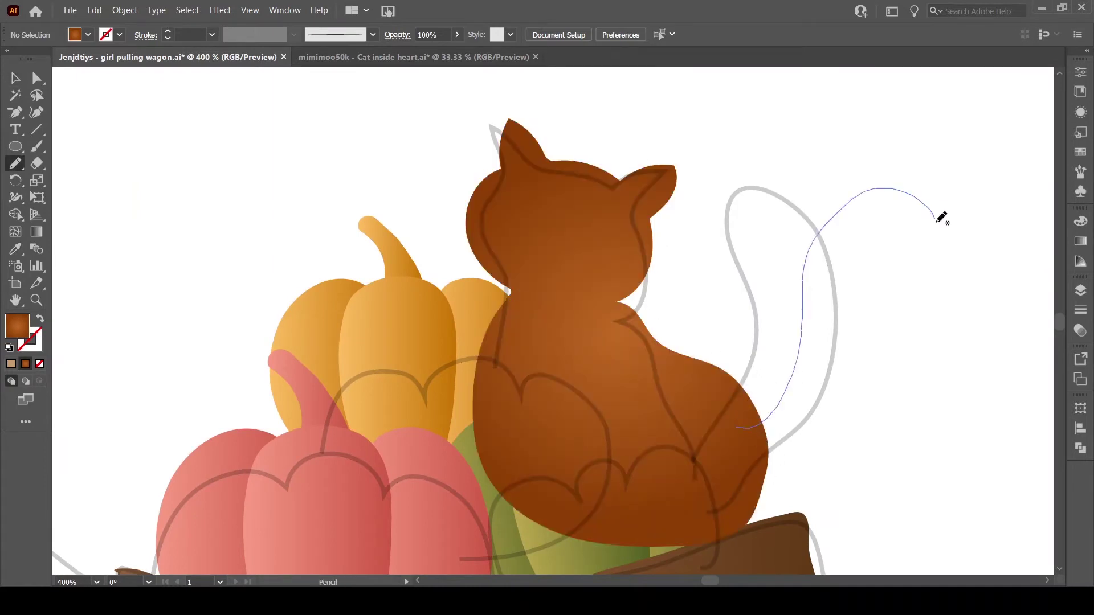
drag(941, 218, 826, 342)
scroll(798, 341, down, 3)
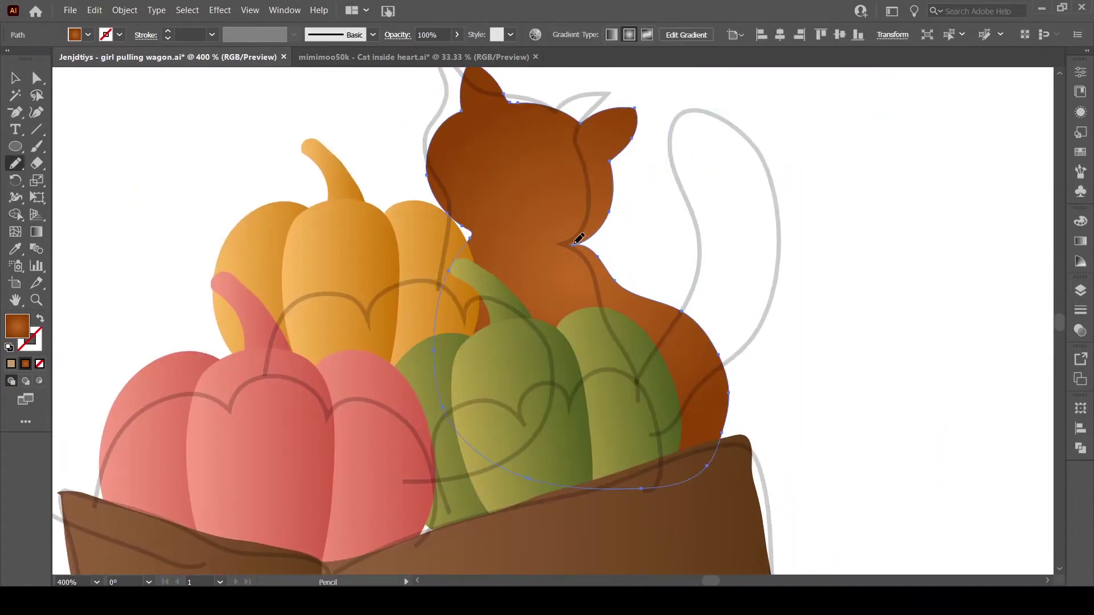
mouse_move(570, 243)
mouse_down()
mouse_move(728, 417)
mouse_move(758, 427)
mouse_up()
Select the cat shape and apply Roughen to make its outline fuzzy fur
key(v)
click(537, 220)
scroll(627, 256, up, 2)
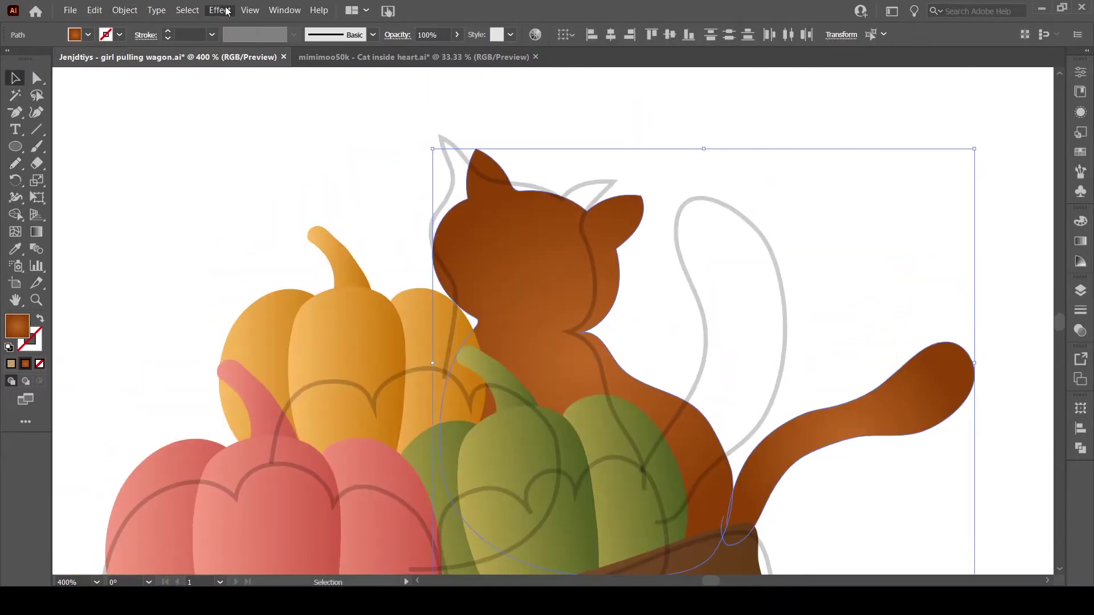
key(ctrl+shift+e)
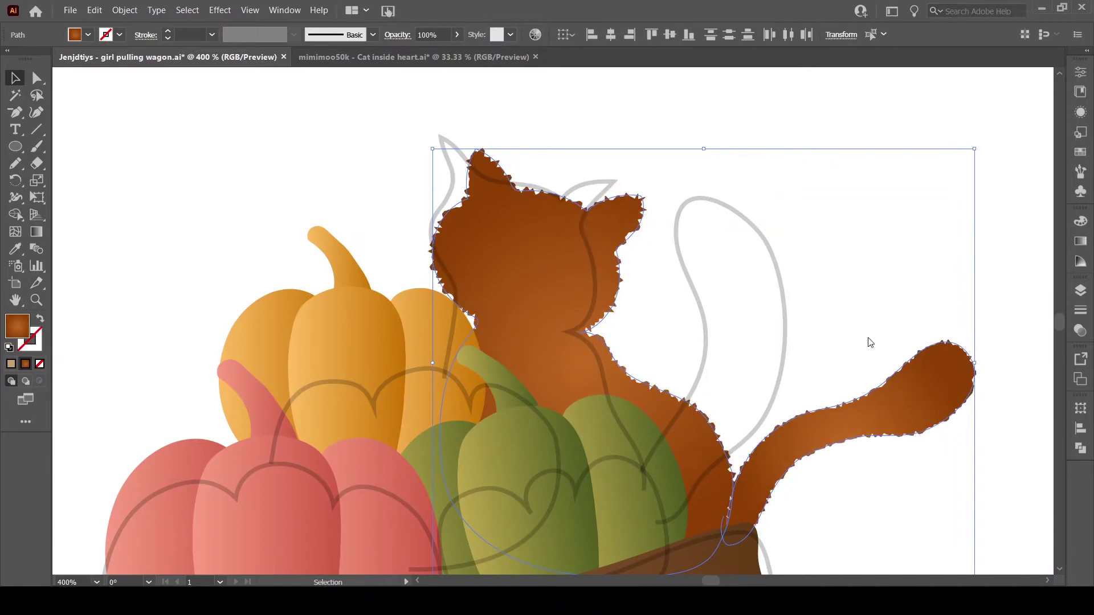
key(ctrl+z)
key(ctrl+z)
key(ctrl+z)
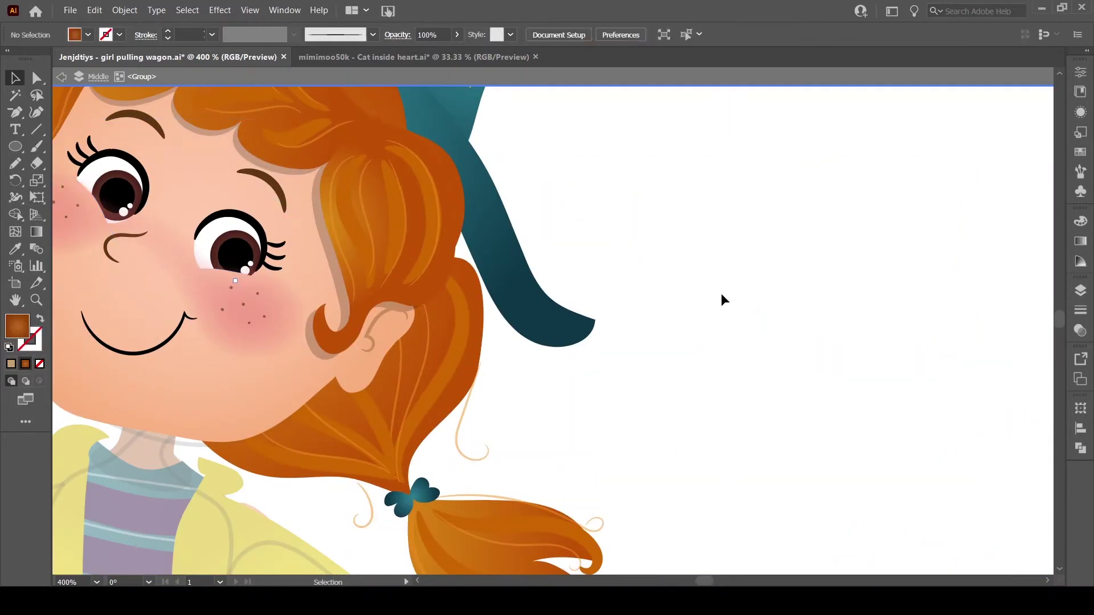
Paste the girl's eyes onto the cat and move them higher on its face
key(ctrl+v)
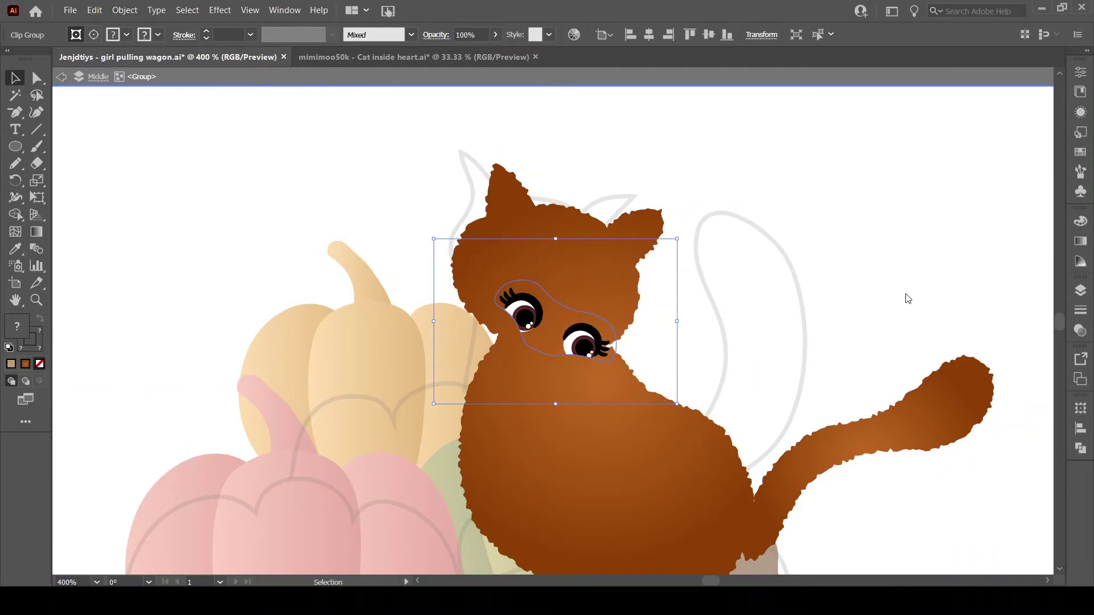
key(ctrl+plus)
drag(713, 541, 705, 389)
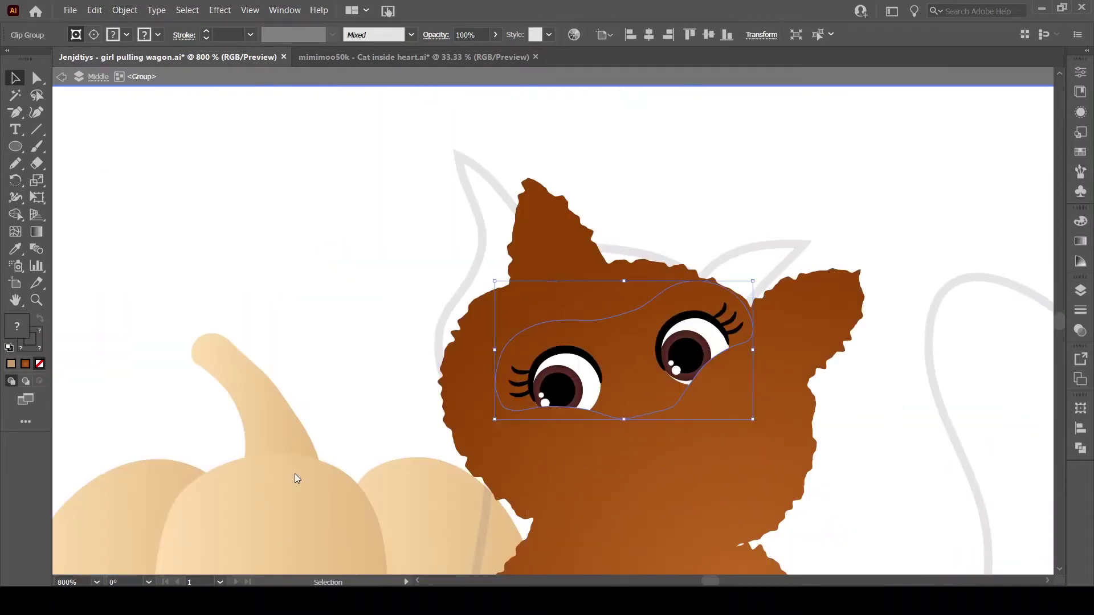
double_click(687, 393)
key(ctrl+plus)
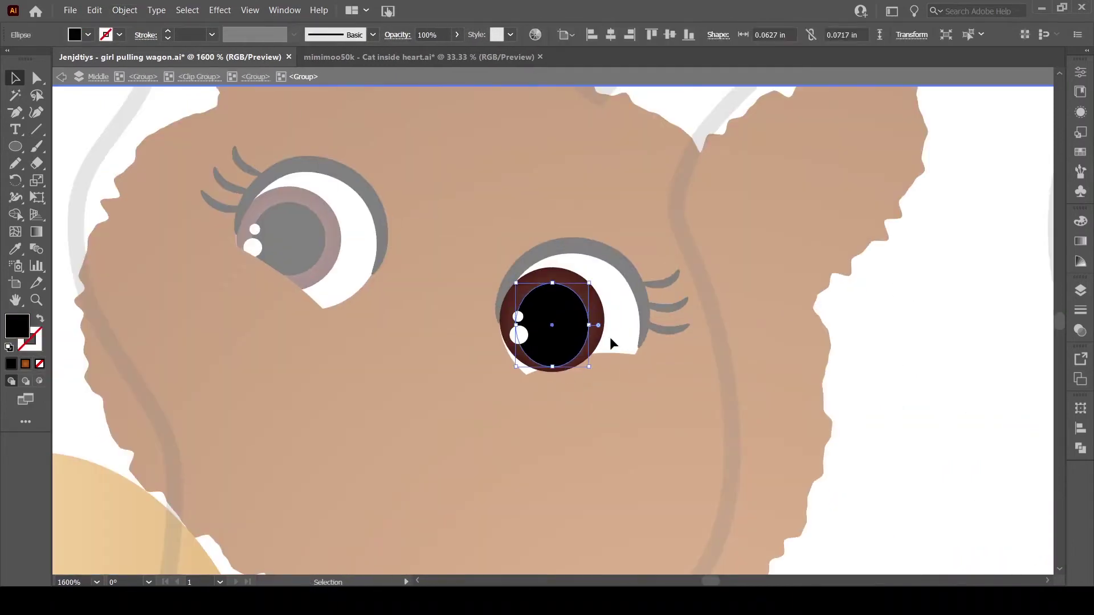
Turn both of the cat's irises olive green with the Eyedropper
key(ctrl+0)
click(12, 248)
key(ctrl+plus)
key(ctrl+plus)
key(ctrl+plus)
key(ctrl+plus)
key(ctrl+plus)
key(ctrl+plus)
click(598, 319)
key(v)
double_click(88, 116)
click(623, 322)
click(152, 215)
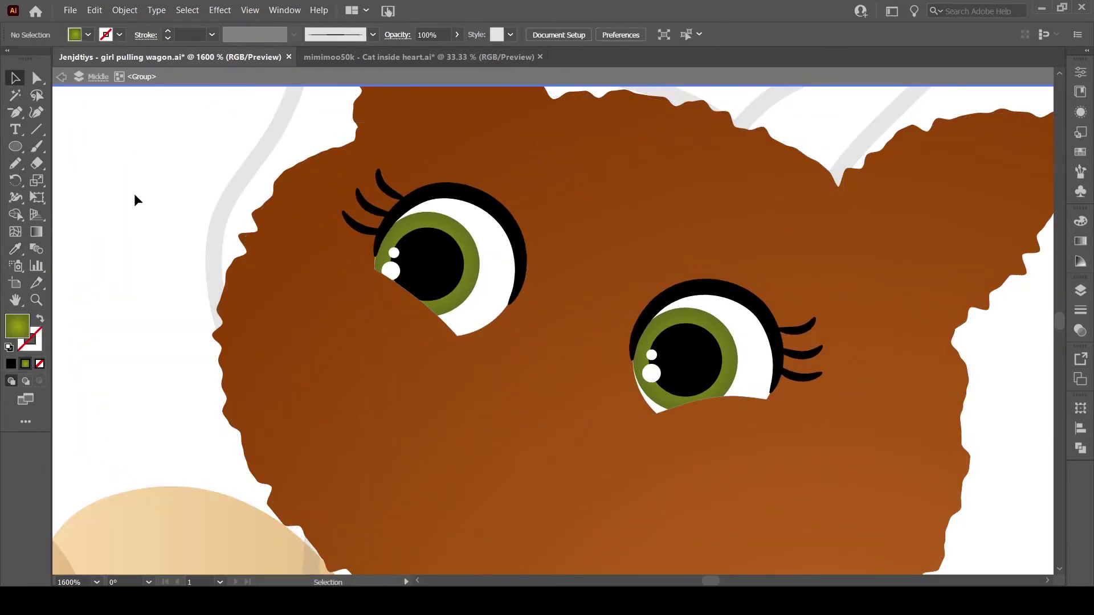
Add a dark-brown heart-shaped nose below the cat's eyes
key(i)
key(ctrl+minus)
click(655, 430)
key(ctrl+plus)
key(ctrl+v)
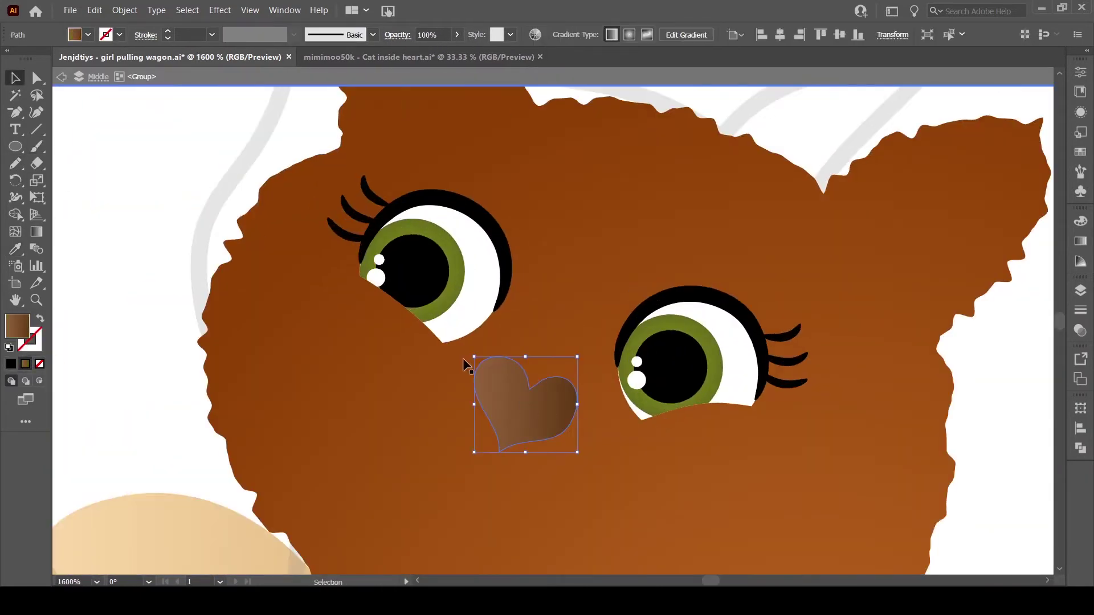
key(n)
key(ctrl+shift+a)
key(ctrl+minus)
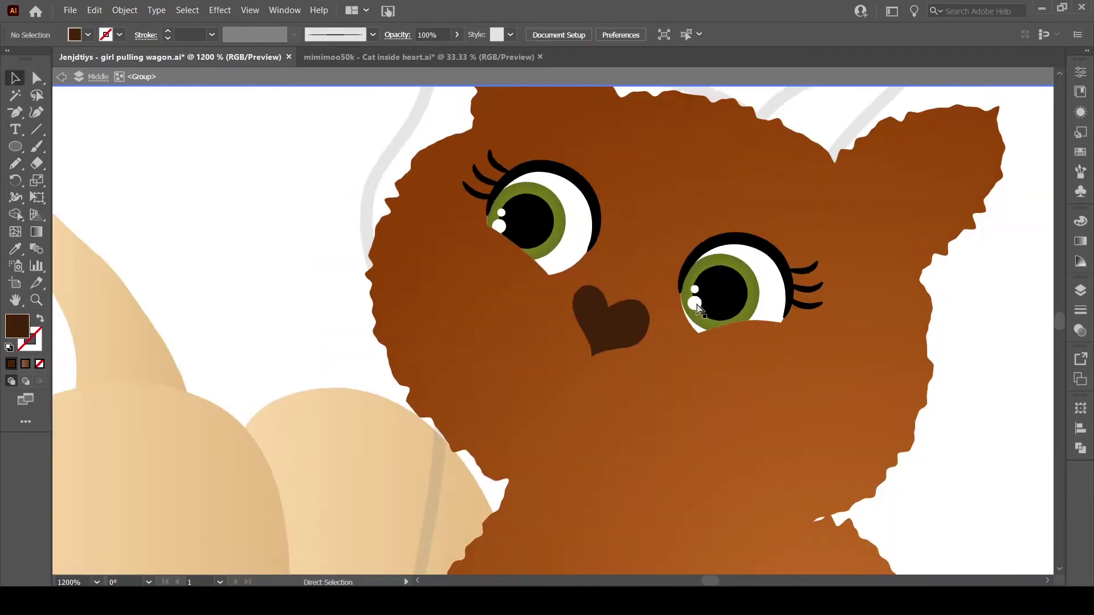
key(shift+x)
Brush the cat's smiling mouth and add half-transparent orange-brown inner ears
key(b)
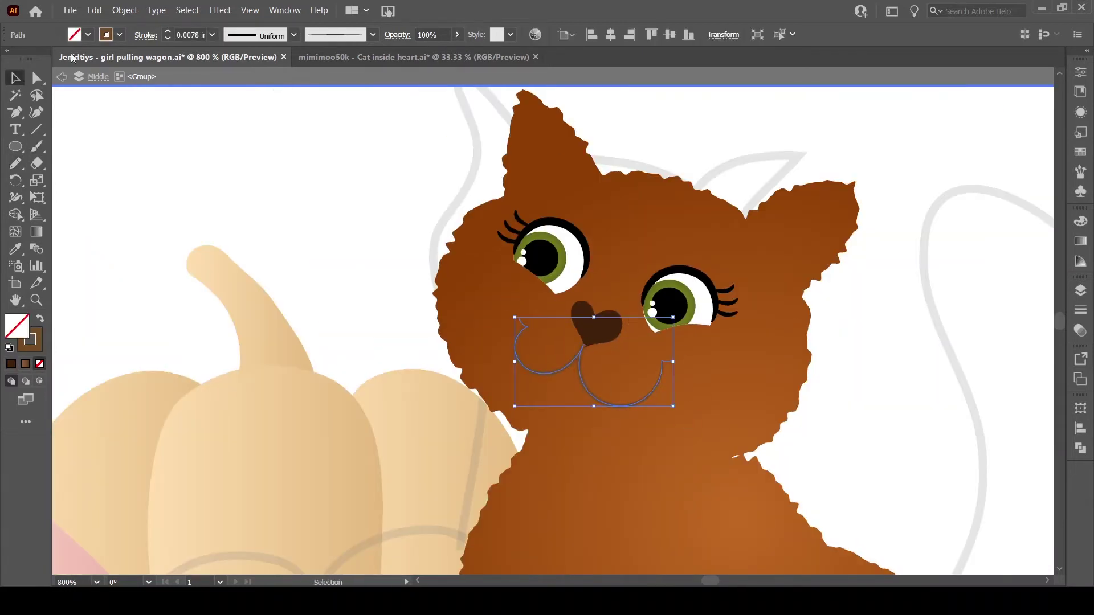
drag(433, 225, 494, 273)
key(i)
click(687, 328)
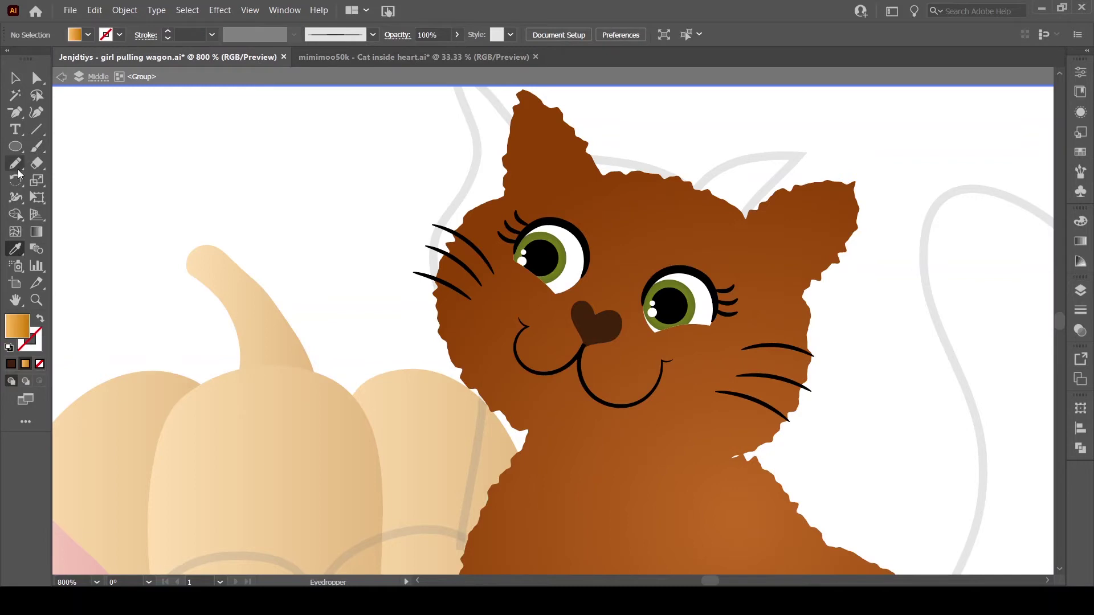
drag(819, 248, 821, 246)
ctrl+shift+click(547, 151)
key(5)
Extend the golden chest tuft downward and select the orange paw curl
mouse_move(615, 517)
mouse_down()
mouse_move(557, 389)
mouse_move(686, 515)
mouse_up()
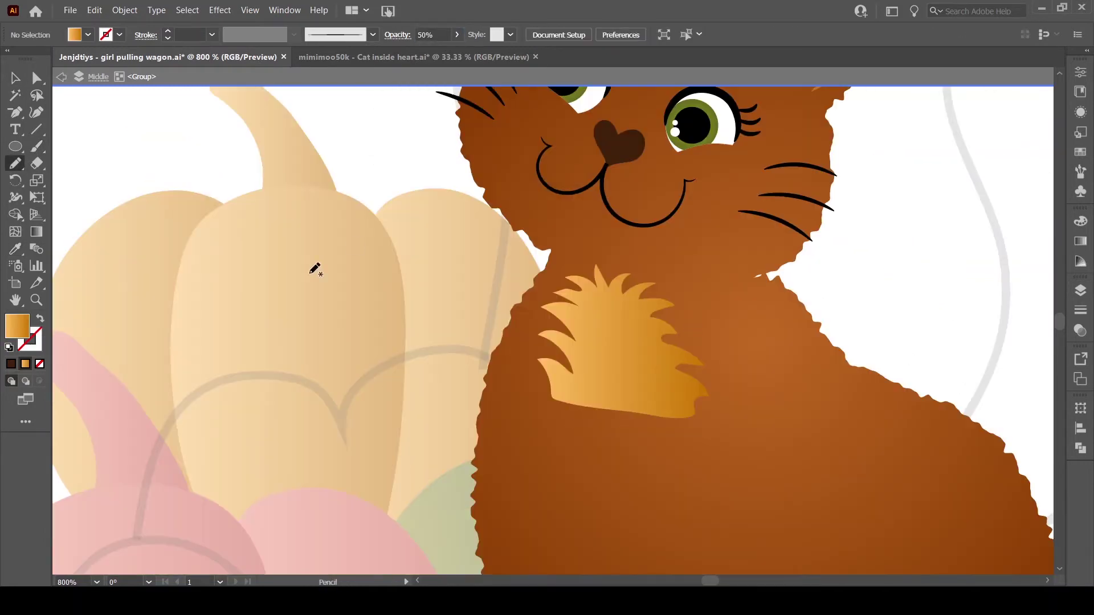
key(v)
drag(562, 446, 562, 447)
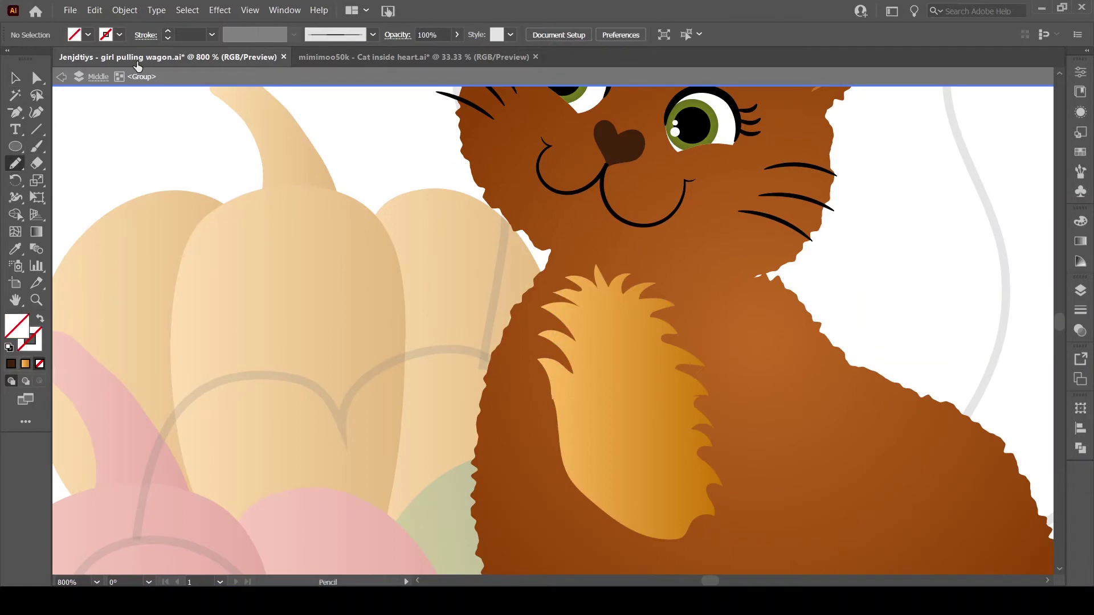
drag(771, 280, 662, 294)
click(658, 369)
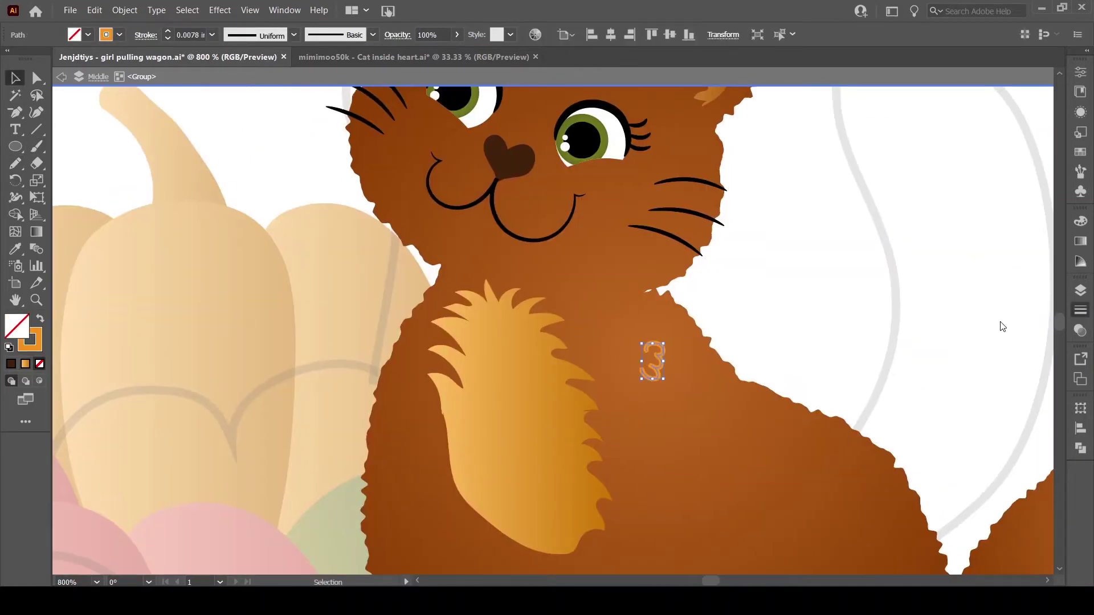
Draw a second orange paw curl and group the two curls
scroll(421, 159, down, 5)
key(n)
drag(422, 131, 402, 162)
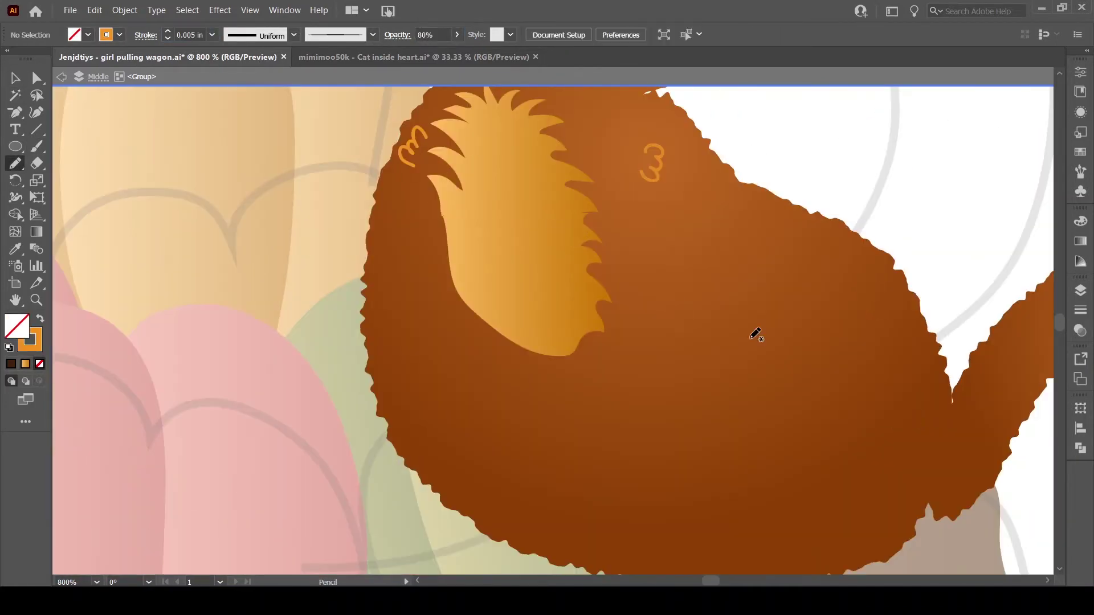
key(v)
click(655, 171)
double_click(501, 189)
Exit the cat's groups and zoom out to show the whole artboard
key(n)
scroll(592, 234, up, 10)
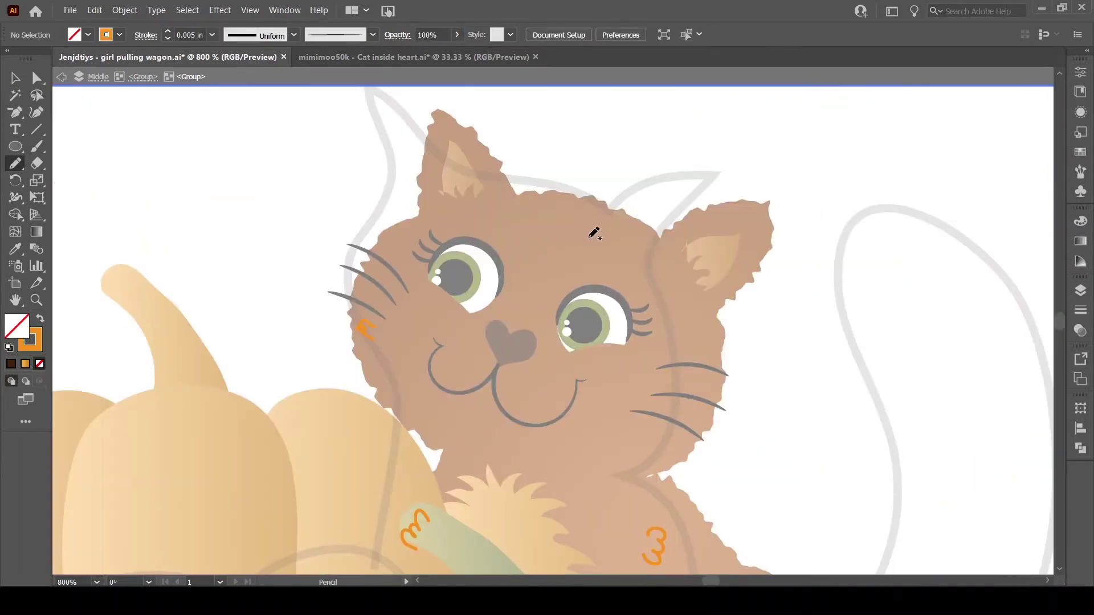
scroll(677, 315, down, 9)
scroll(958, 201, right, 10)
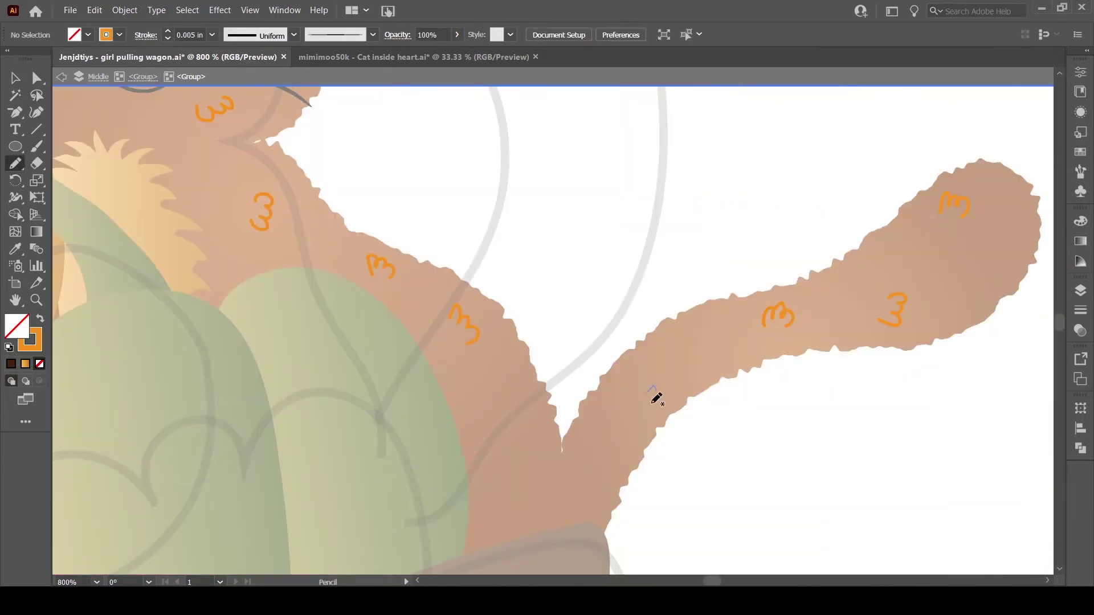
key(ctrl+minus)
key(v)
key(Escape)
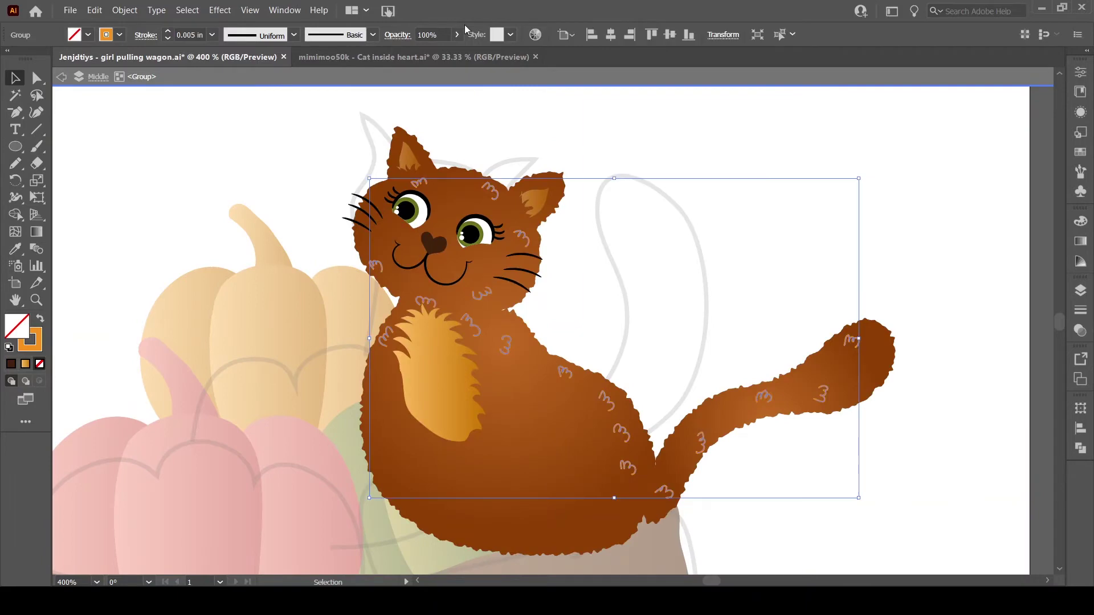
key(Escape)
key(ctrl+0)
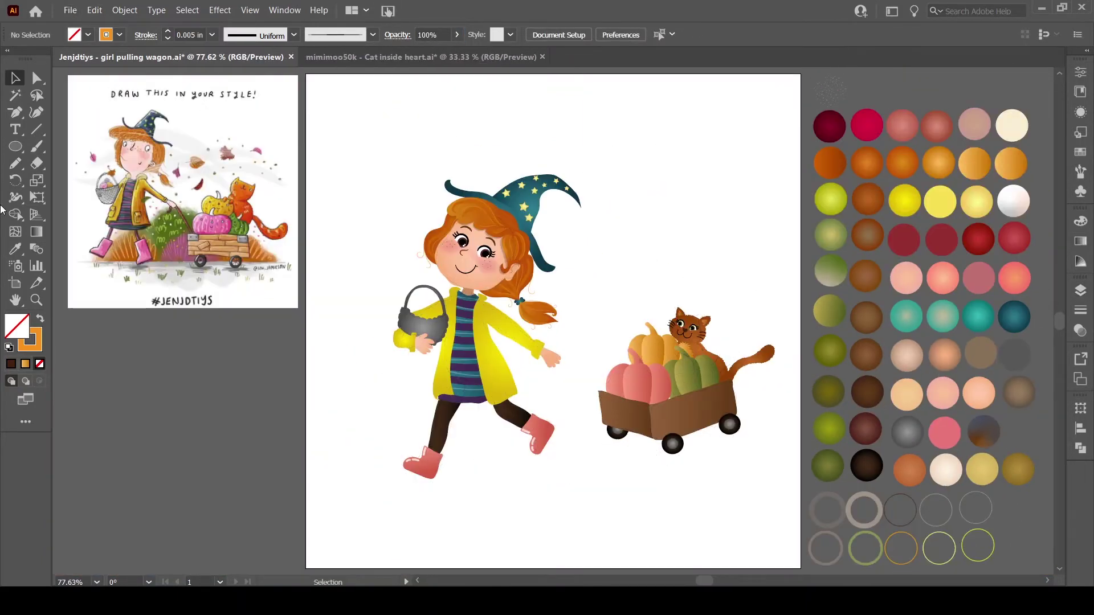
Draw an olive tree canopy across the top of the scene
click(838, 392)
key(n)
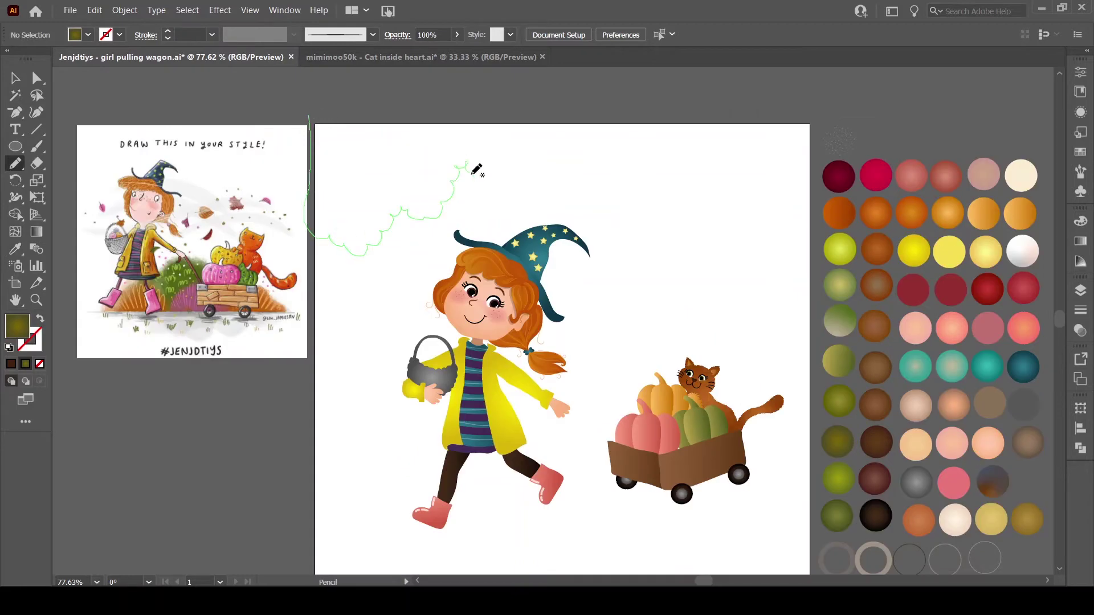
drag(459, 160, 655, 132)
drag(797, 171, 812, 165)
drag(418, 125, 412, 157)
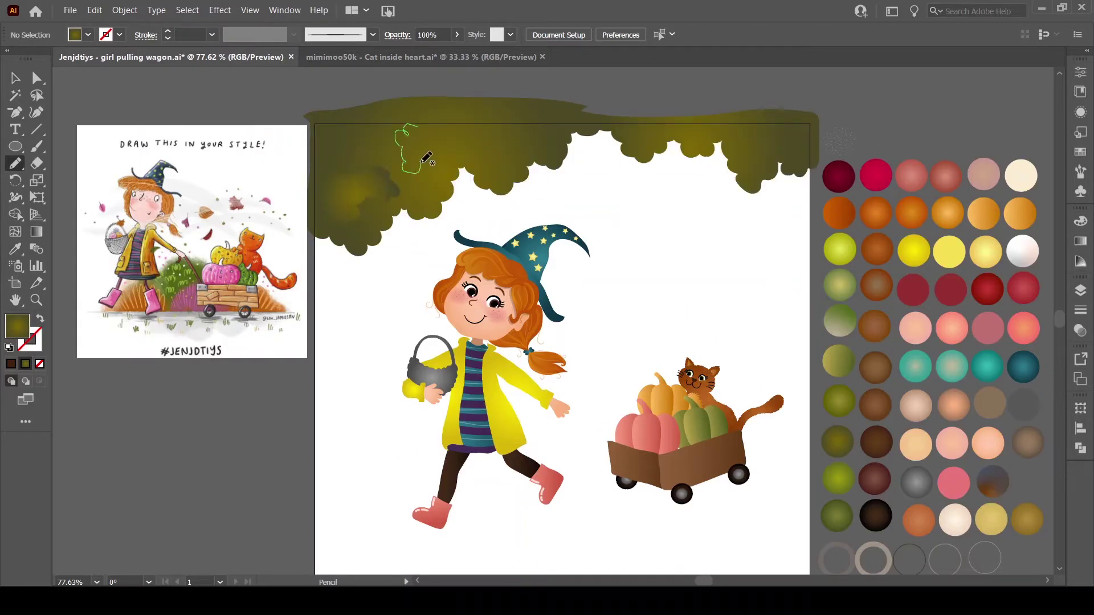
drag(378, 116, 447, 122)
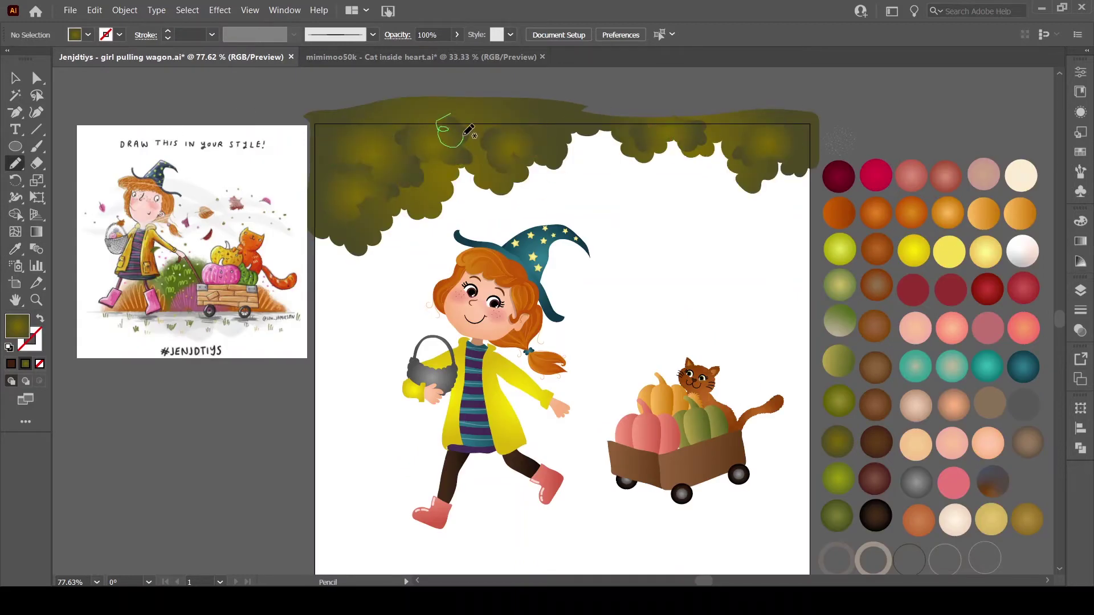
key(v)
key(ctrl+shift+a)
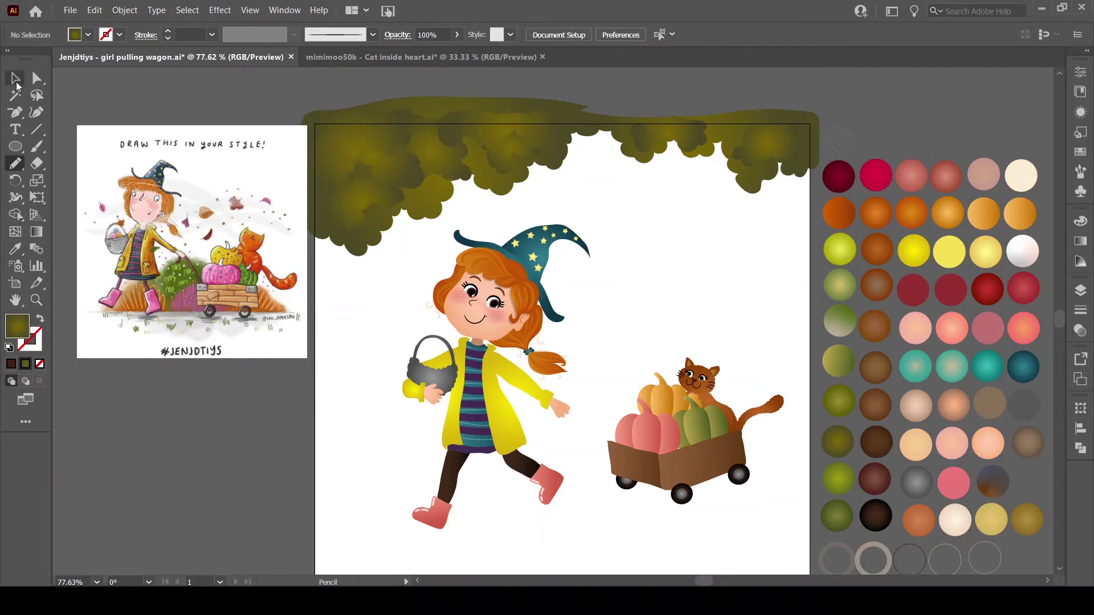
Draw a winding orange ground path under the characters to the artboard edge
drag(676, 330, 643, 296)
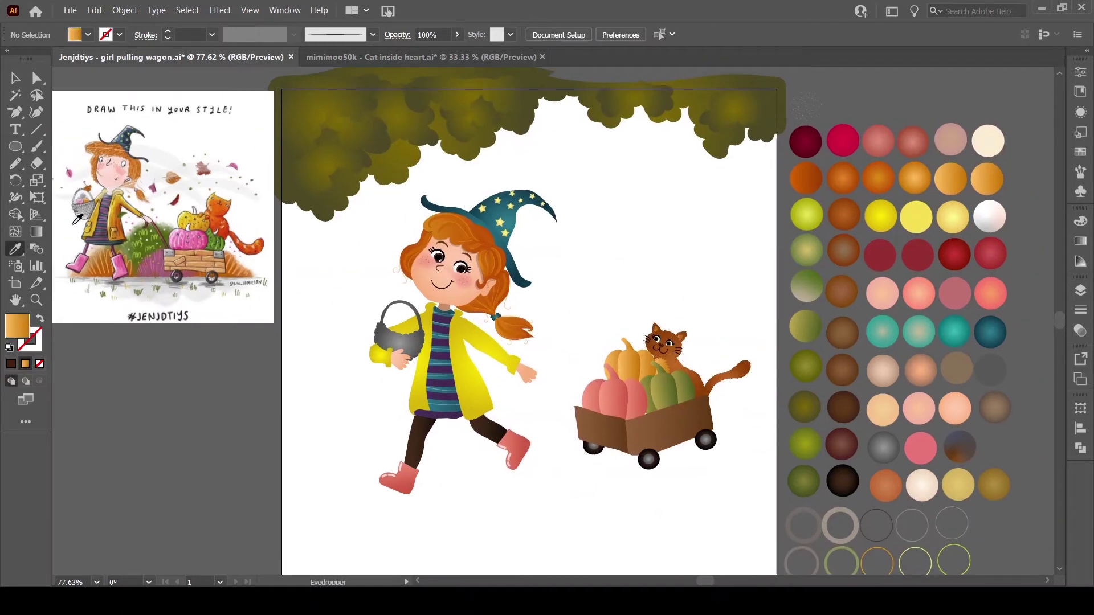
drag(253, 567, 786, 253)
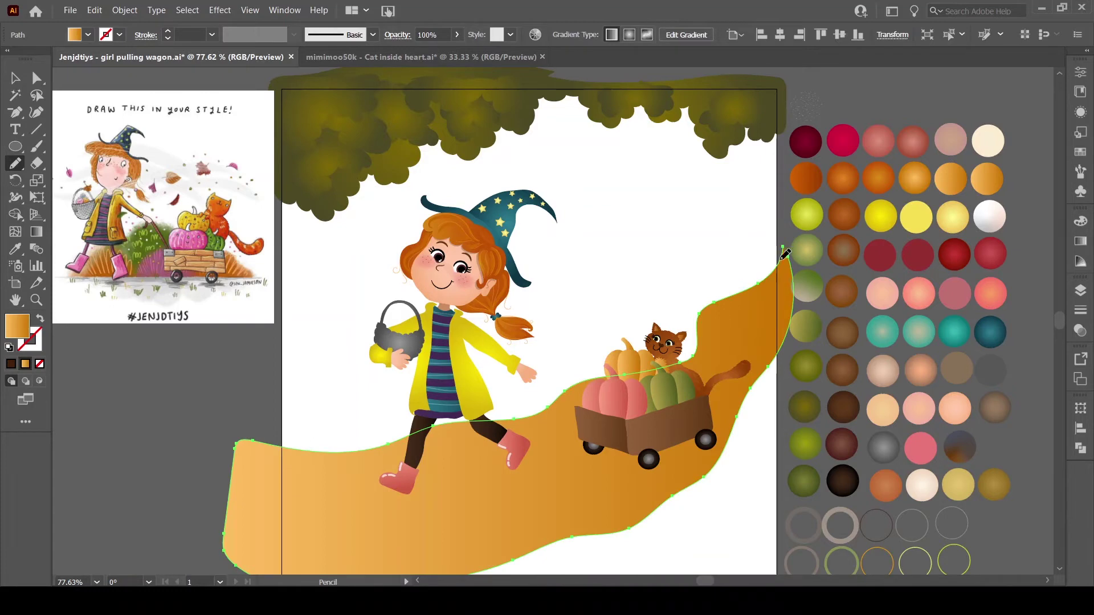
drag(774, 363, 769, 371)
key(ctrl+shift+a)
Draw a green hillside and send it behind the orange path
scroll(263, 249, down, 1)
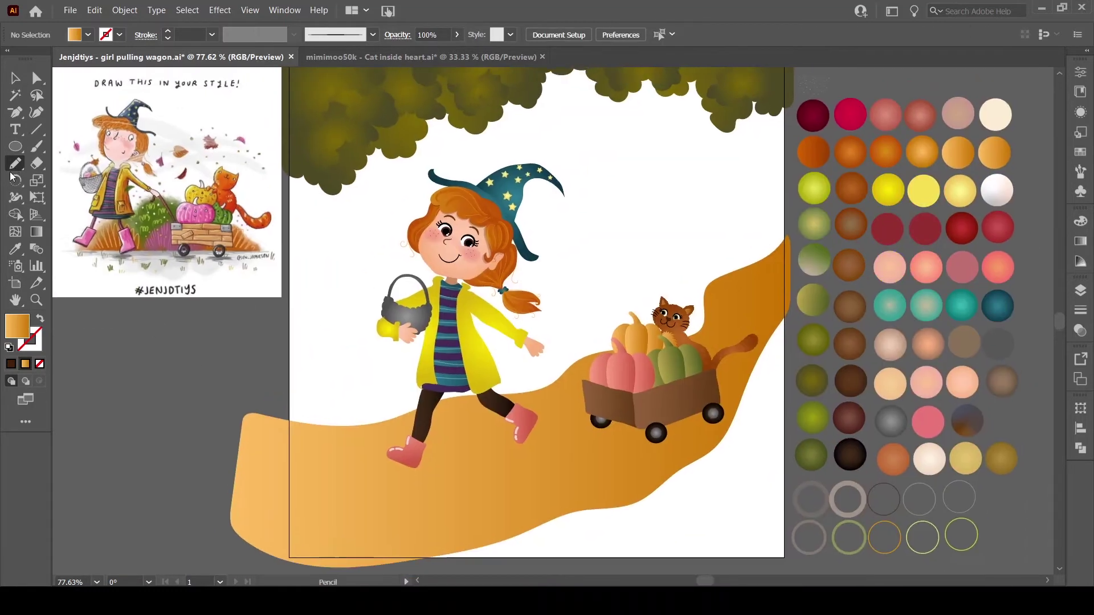
drag(495, 564, 272, 425)
key(v)
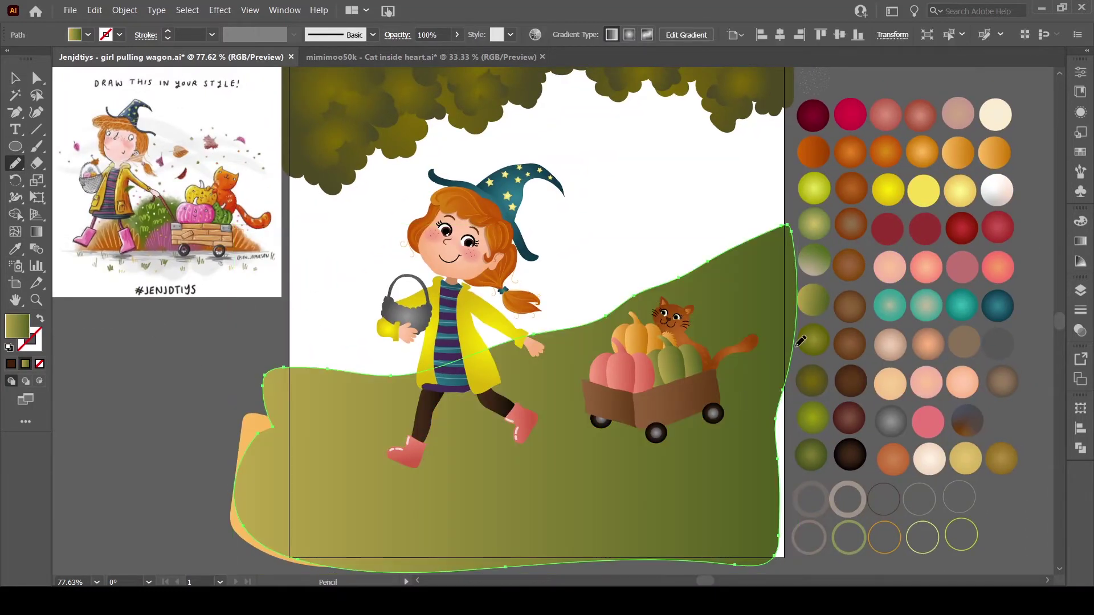
key(ctrl+shift+bracketleft)
key(ctrl+shift+a)
Draw bush shapes behind the girl and beside the path, sent behind the ground path
key(n)
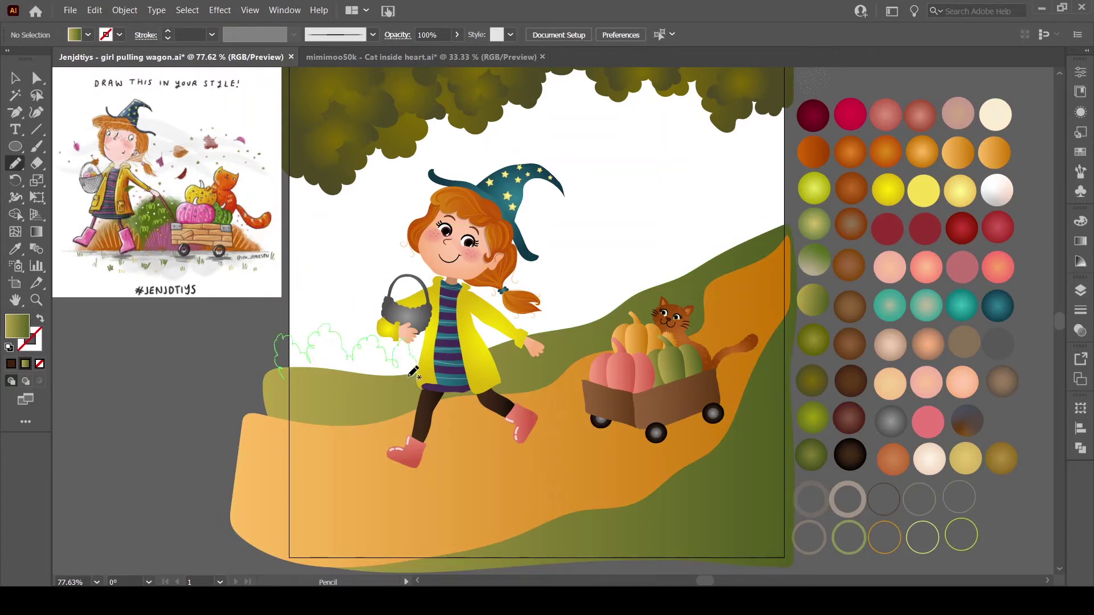
drag(414, 372, 416, 382)
drag(666, 283, 790, 236)
key(v)
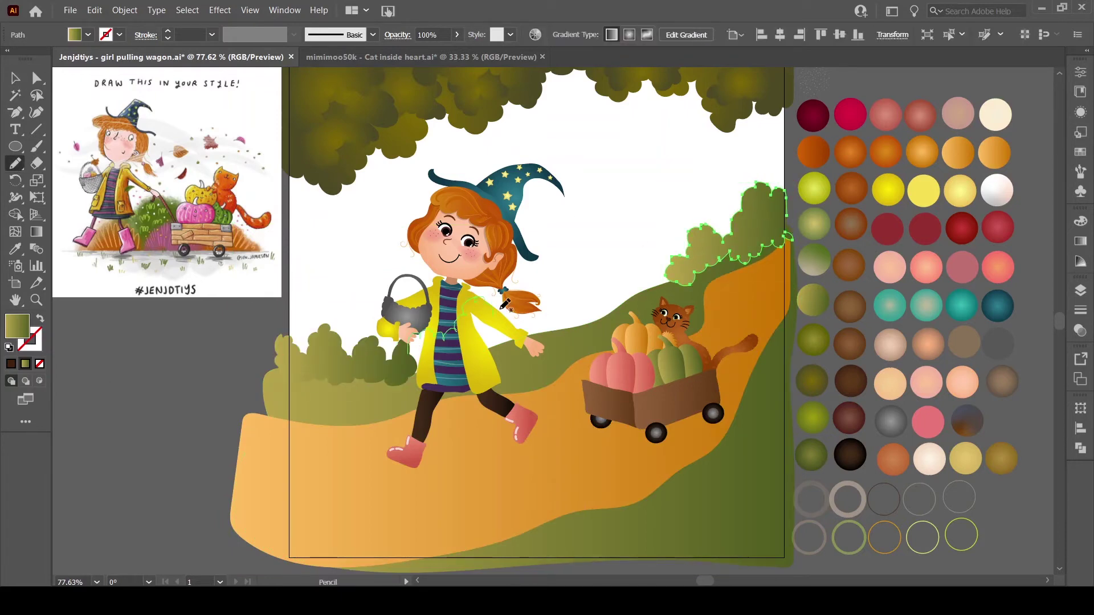
drag(517, 350, 413, 373)
mouse_move(732, 242)
mouse_down()
mouse_move(681, 222)
mouse_move(734, 241)
mouse_up()
key(ctrl+shift+bracketleft)
key(ctrl+shift+a)
Add a left bush and recolour bushes orange, pink-red gradient and darker green
drag(480, 276, 293, 348)
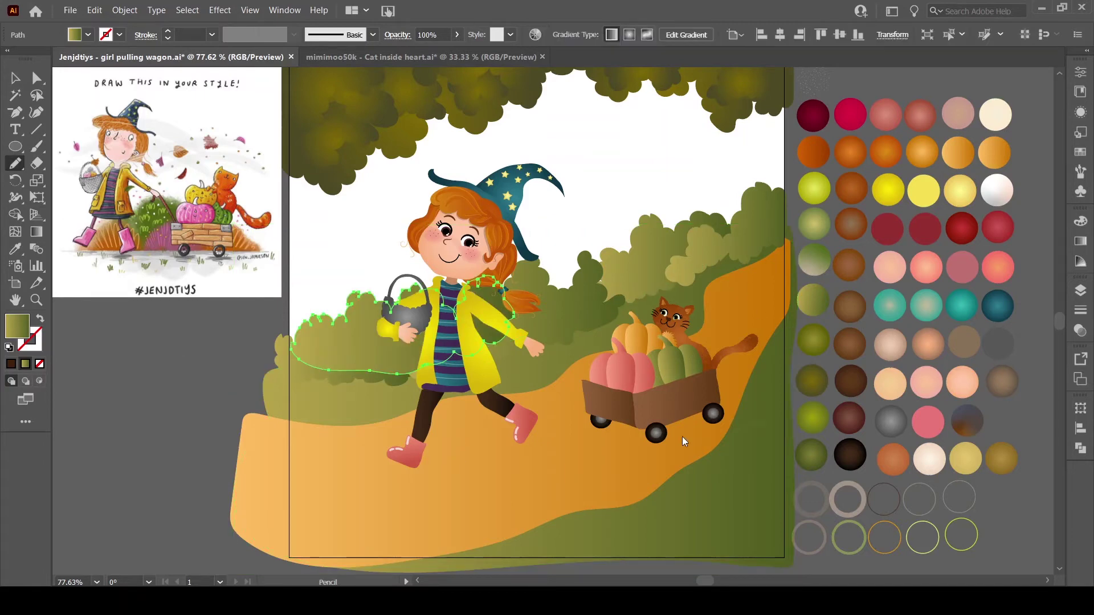
key(i)
click(819, 151)
ctrl+click(709, 256)
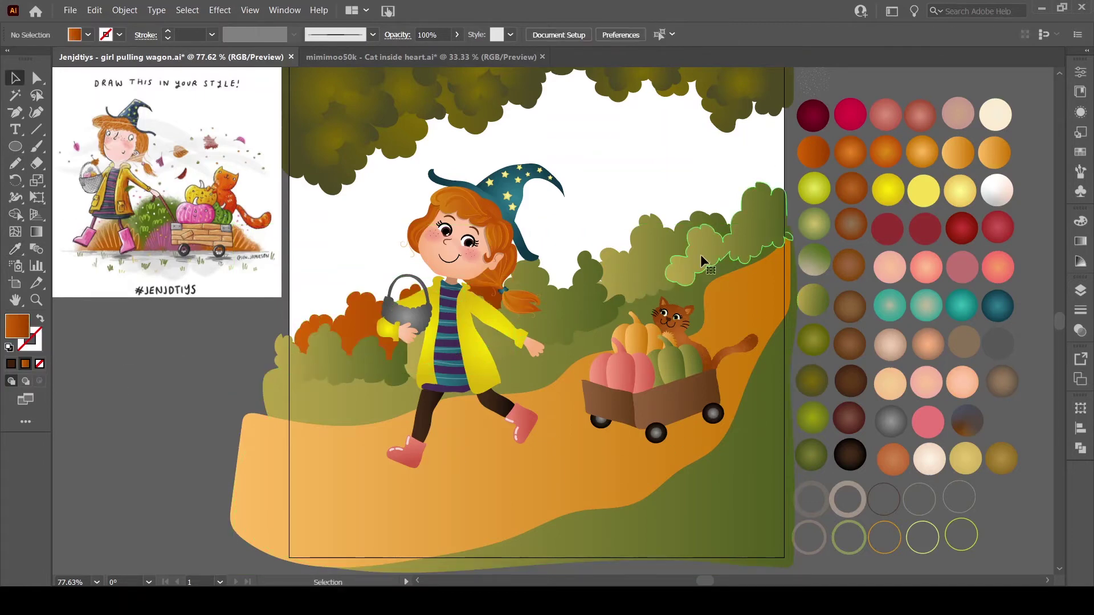
click(885, 114)
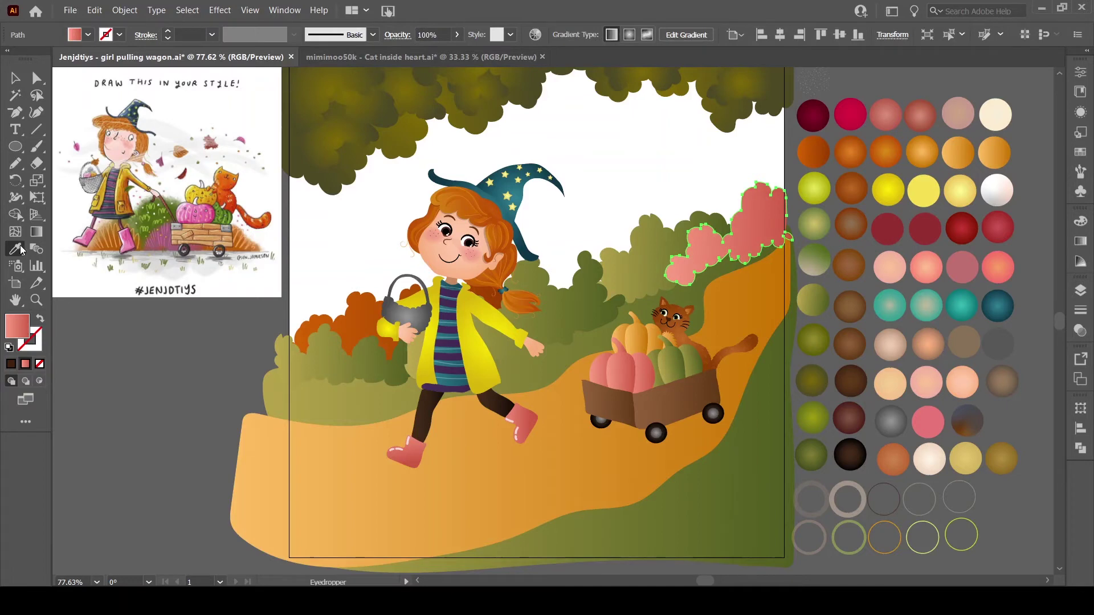
ctrl+click(575, 302)
click(816, 455)
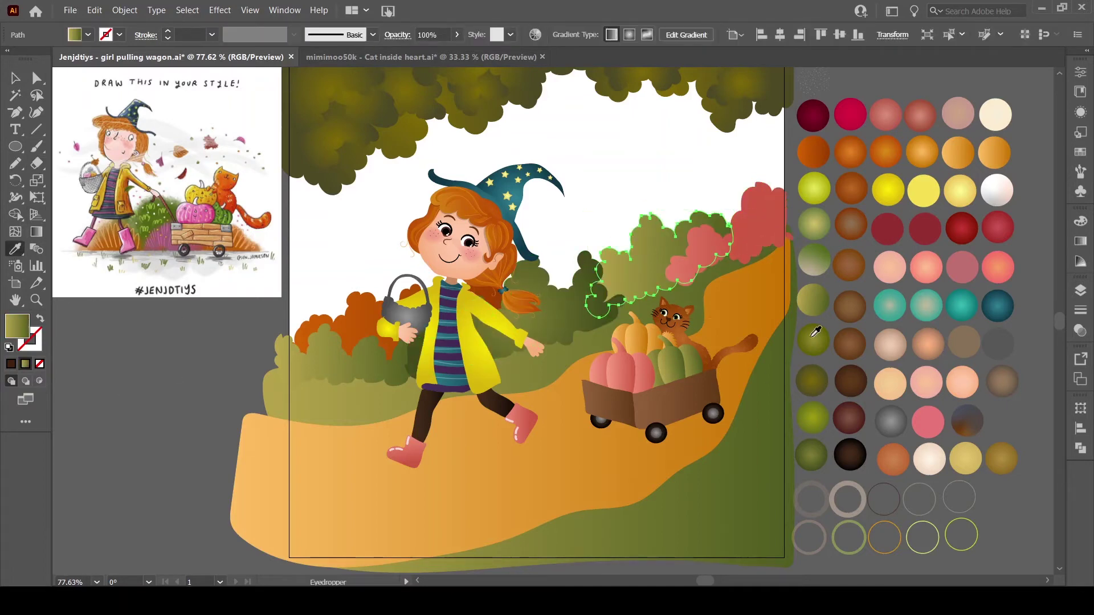
key(ctrl+shift+a)
Draw a dark bush at lower right and a pink gradient bush beside the path
key(n)
scroll(769, 388, down, 2)
drag(604, 507, 764, 527)
key(ctrl+shift+a)
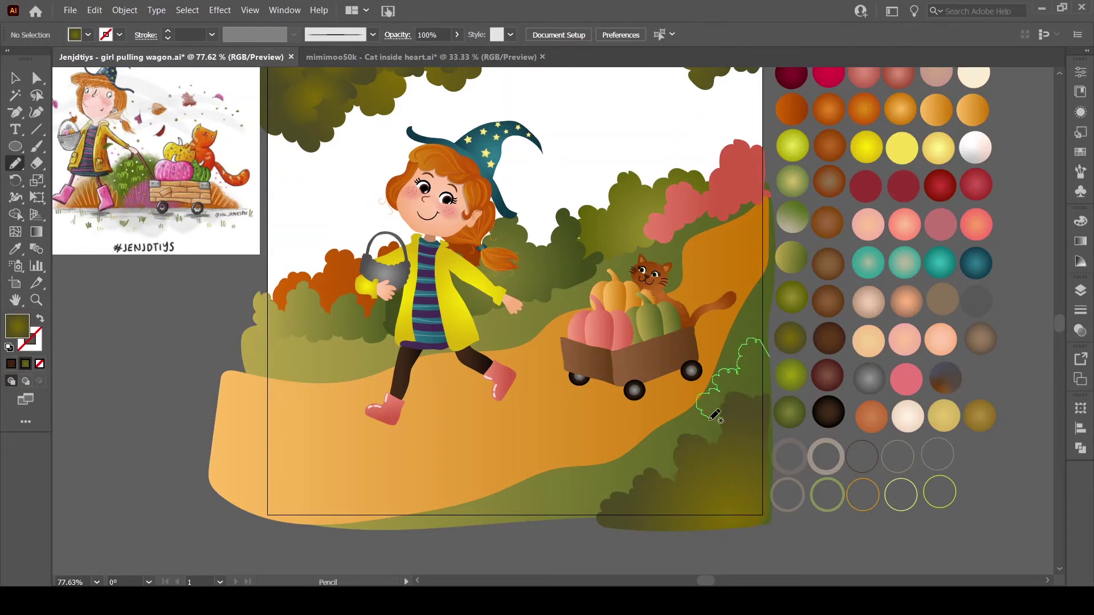
drag(708, 405, 766, 354)
key(g)
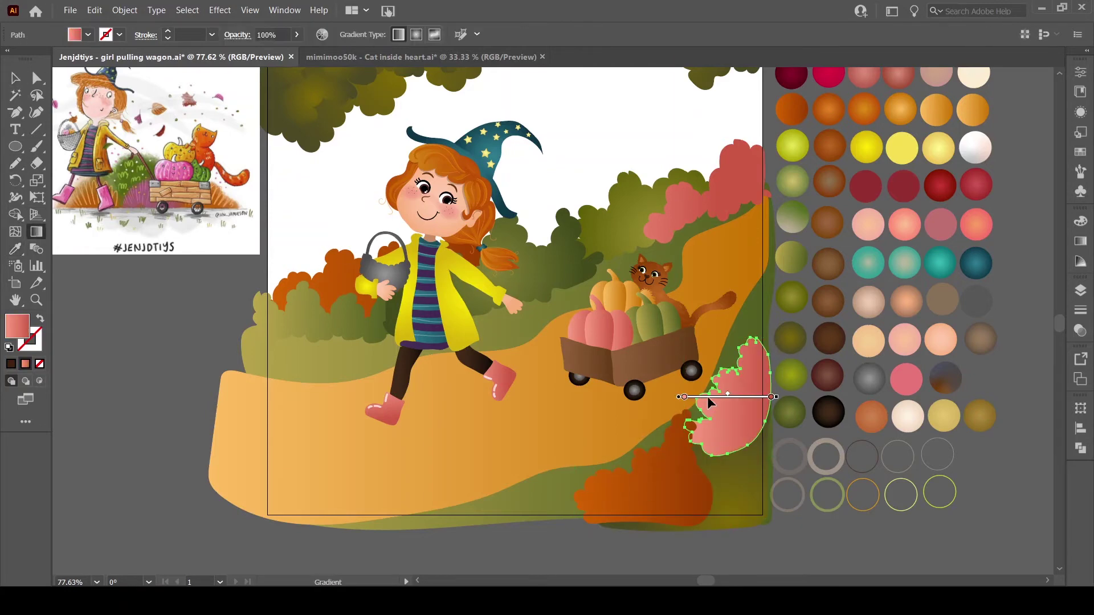
drag(661, 479, 558, 502)
key(ctrl+shift+a)
Sample brown and start drawing the left tree trunk down from the canopy
mouse_move(206, 326)
mouse_down()
mouse_move(219, 431)
mouse_move(225, 424)
mouse_up()
key(i)
drag(302, 165, 374, 333)
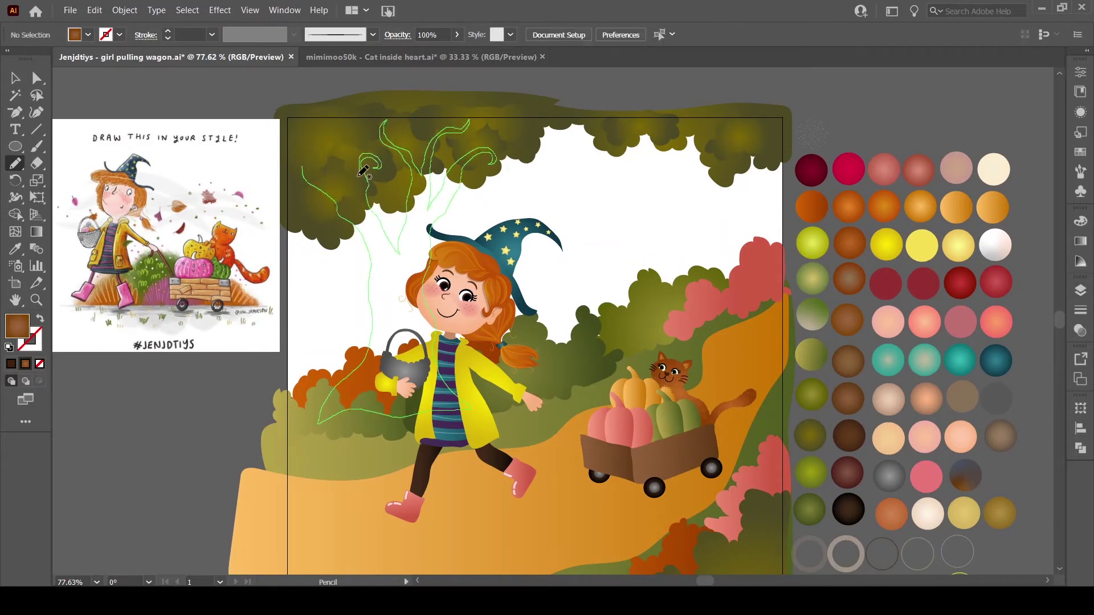
Finish the left brown trunk and draw the right trunk rising into the canopy
drag(365, 158, 370, 162)
key(v)
click(121, 365)
drag(654, 332, 689, 266)
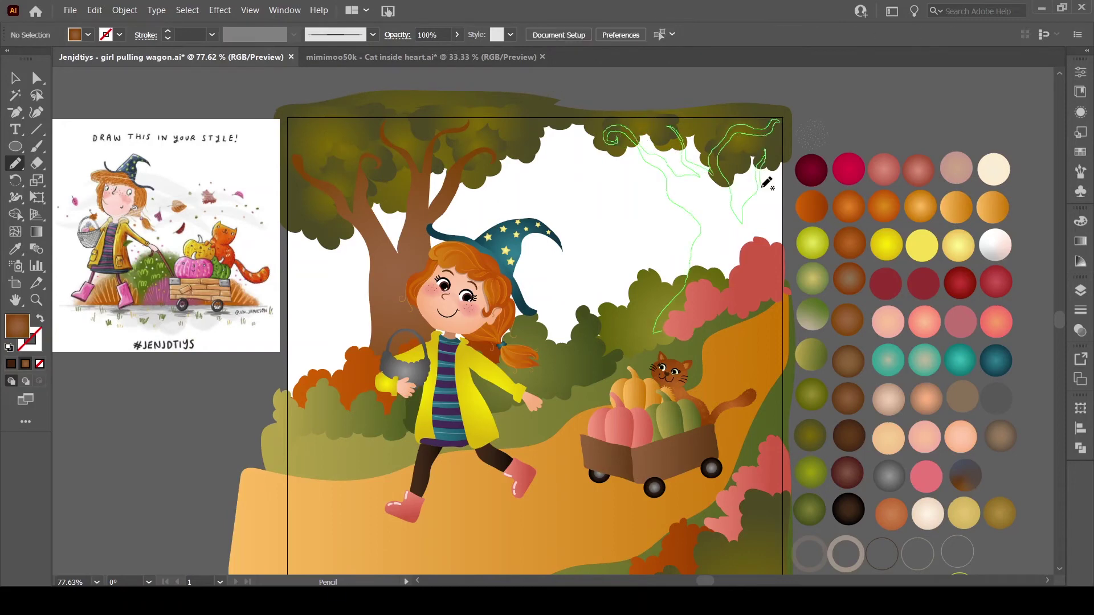
drag(767, 182, 767, 183)
key(v)
click(160, 435)
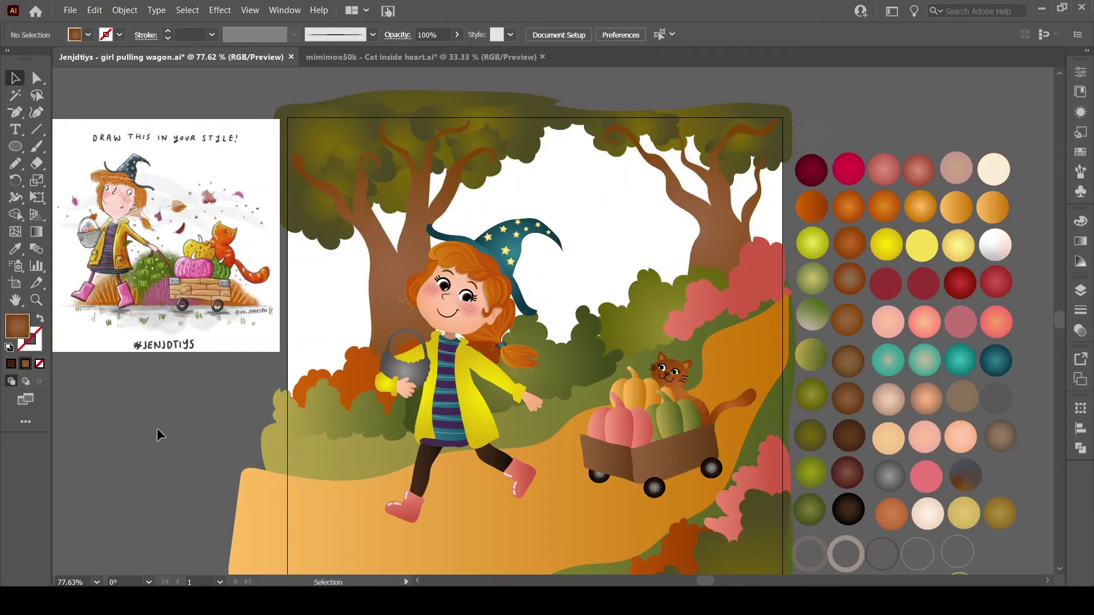
key(shift+x)
key(ctrl+plus)
key(ctrl+plus)
key(ctrl+plus)
Draw a curling brown branch in the left tree, replacing an unwanted swirl
drag(291, 291, 259, 420)
key(v)
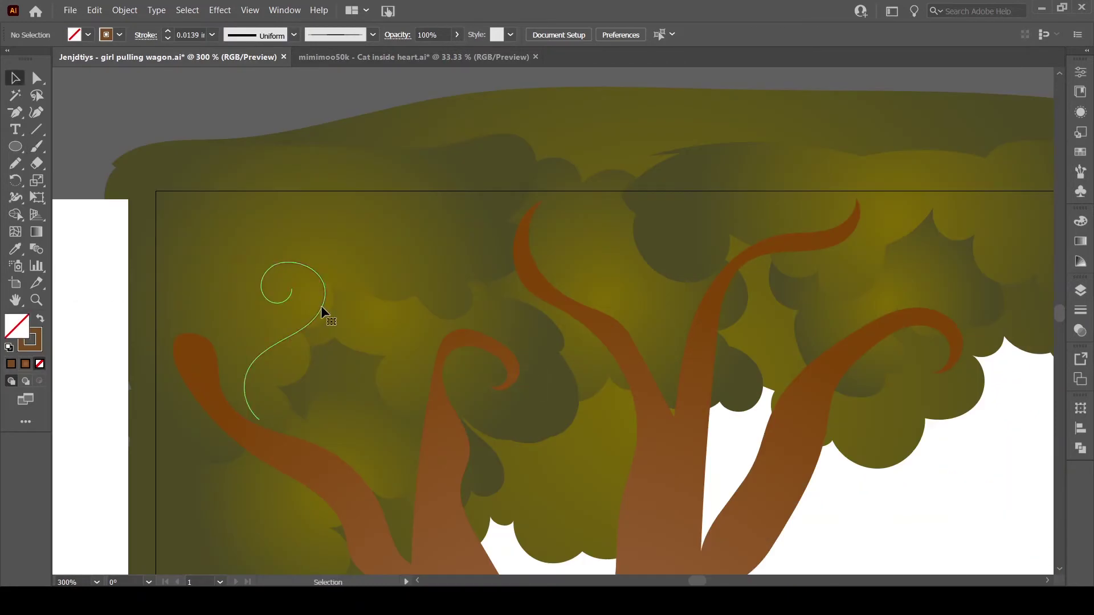
key(Delete)
drag(281, 272, 300, 307)
key(v)
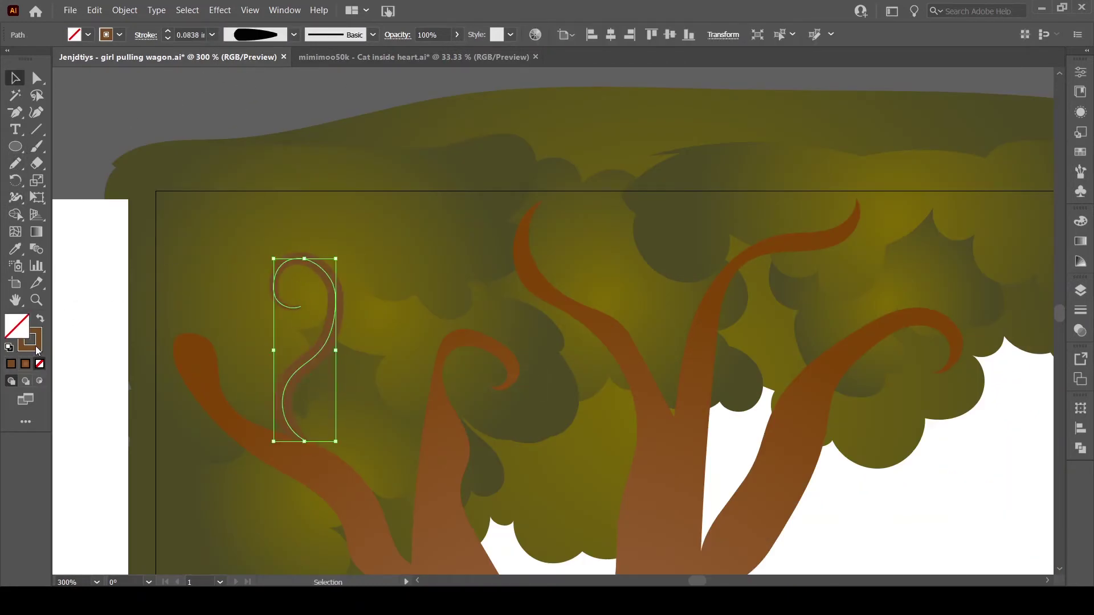
key(n)
scroll(530, 254, down, 5)
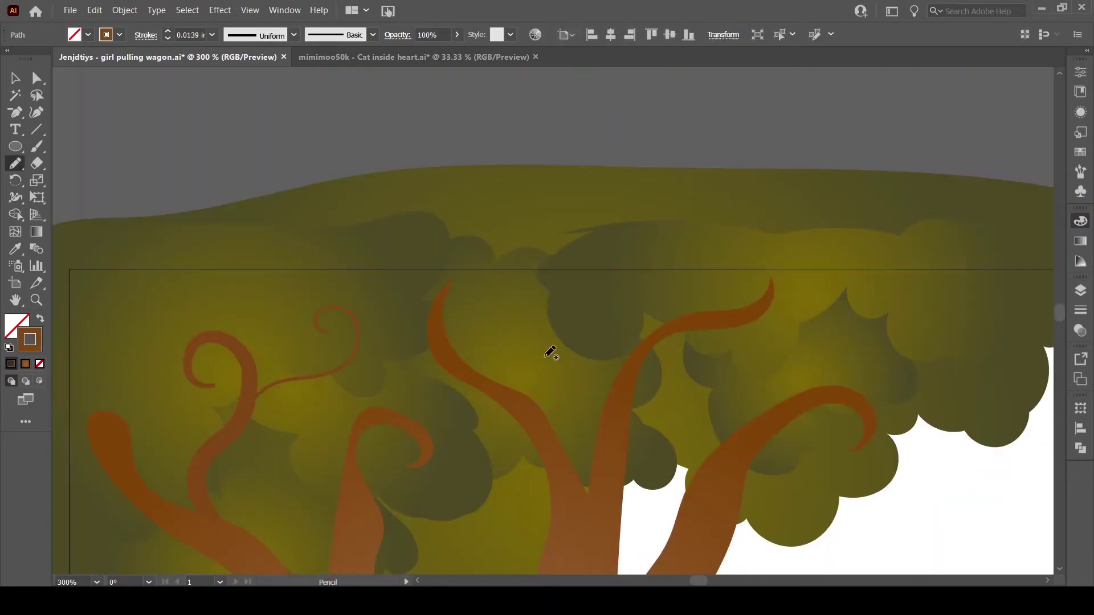
Draw more swirl branches at the top left, in the canopy and above the middle trunk
drag(185, 214, 178, 133)
drag(427, 206, 528, 146)
drag(599, 164, 129, 276)
mouse_move(775, 322)
mouse_down()
mouse_move(793, 297)
mouse_move(761, 260)
mouse_up()
drag(802, 273, 846, 210)
Taper the swirl branches with varying Width-tool widths, then view the whole artboard
drag(533, 153, 536, 148)
drag(789, 313, 794, 307)
key(v)
click(832, 244)
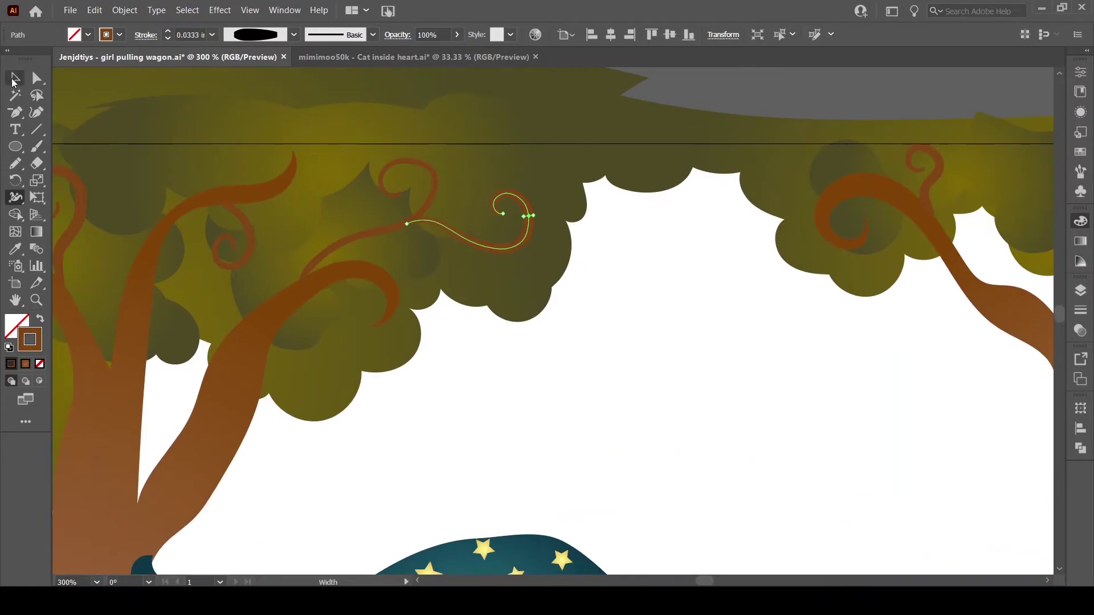
click(13, 82)
key(ctrl+0)
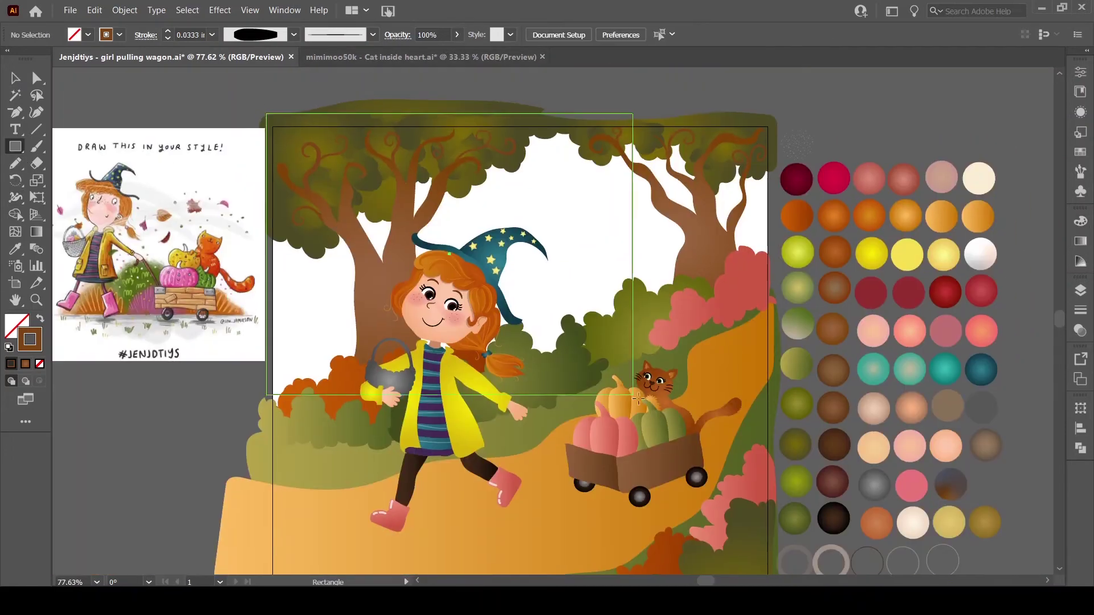
Fill the background with a rectangle using a linear teal-to-beige gradient sky
drag(266, 114, 771, 439)
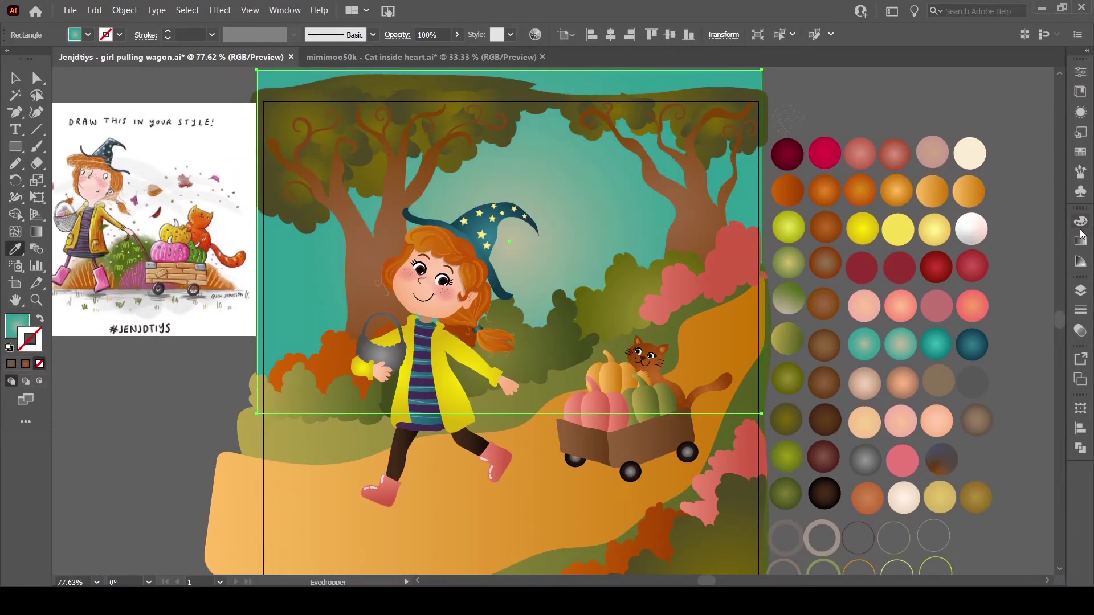
click(1080, 241)
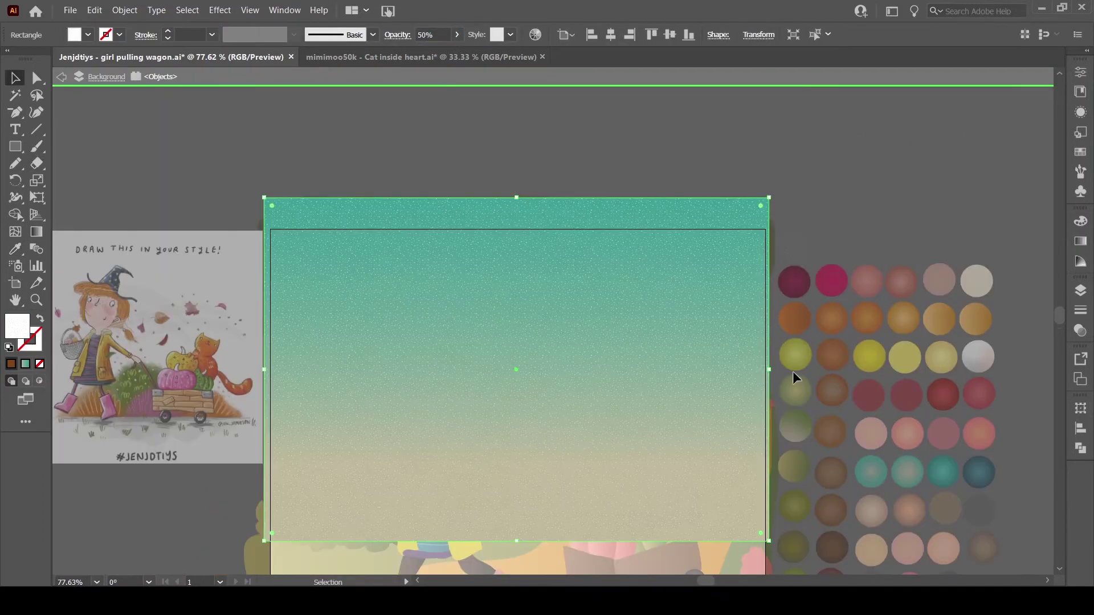
double_click(552, 166)
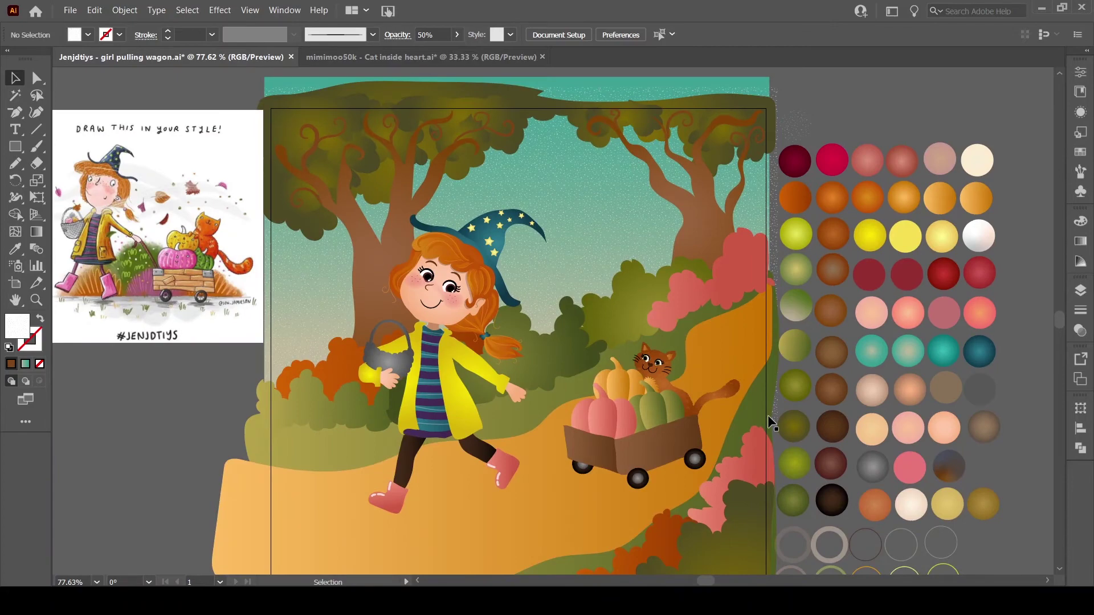
scroll(767, 415, down, 5)
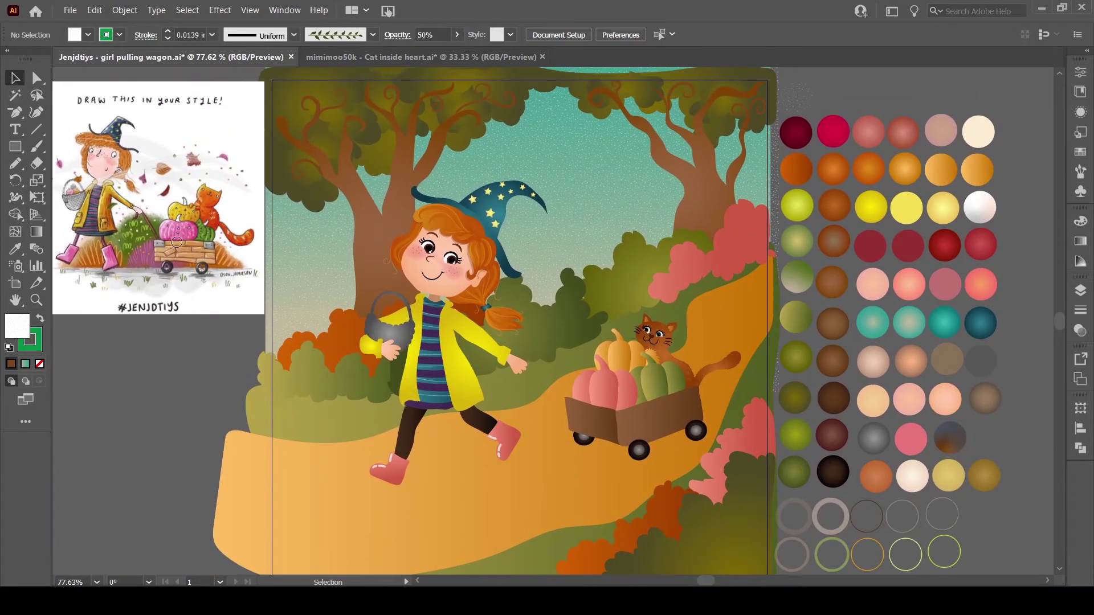
Paint two green and two orange-leaved vine strokes rising from the left bushes
key(b)
scroll(637, 481, down, 3)
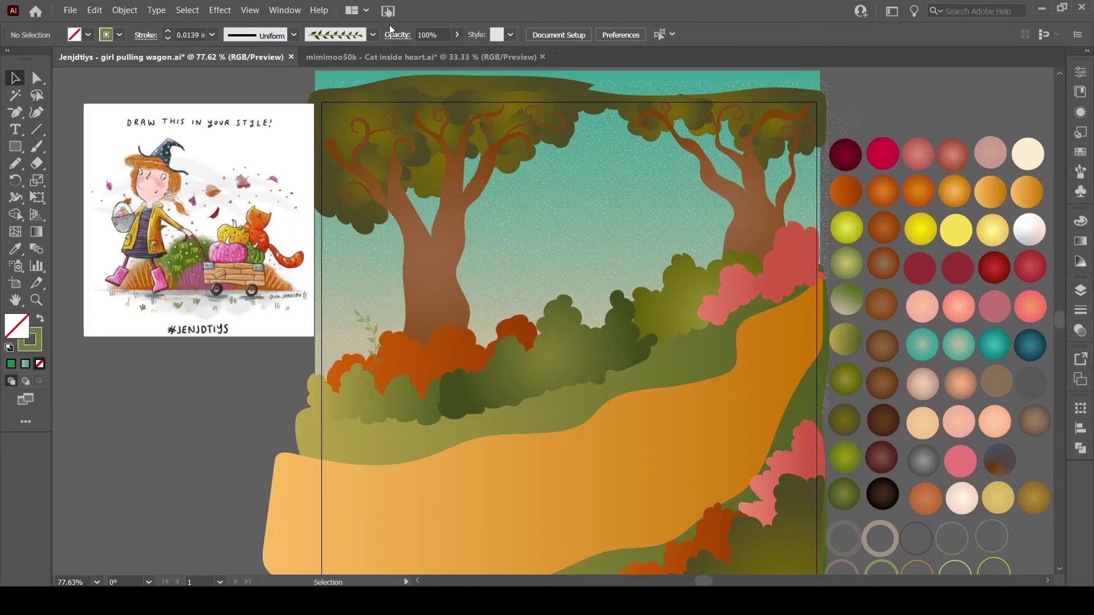
double_click(342, 393)
key(i)
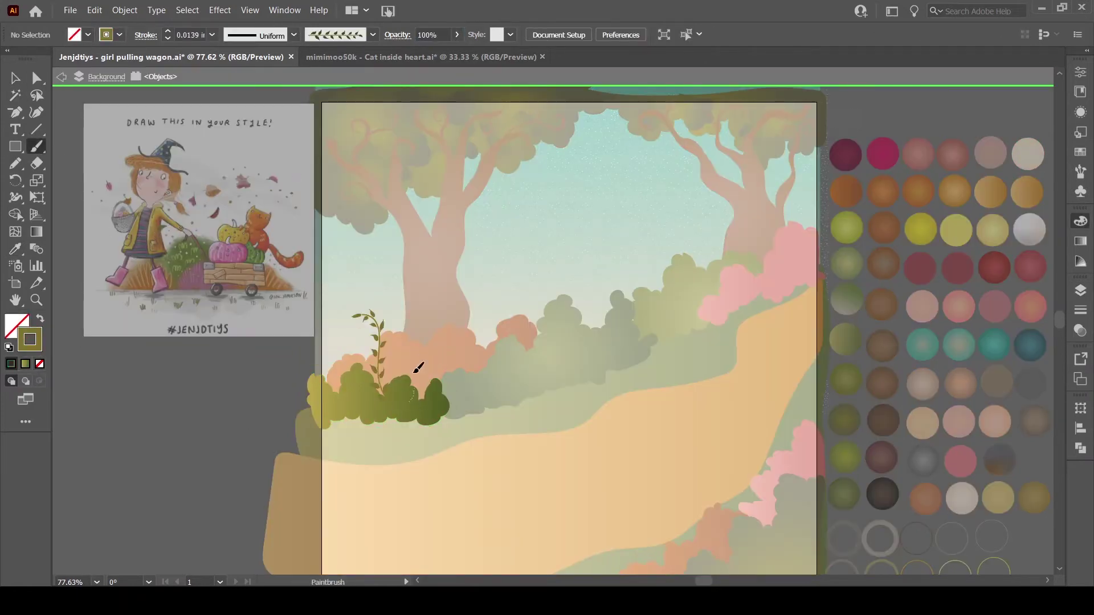
drag(418, 367, 434, 327)
drag(342, 379, 327, 311)
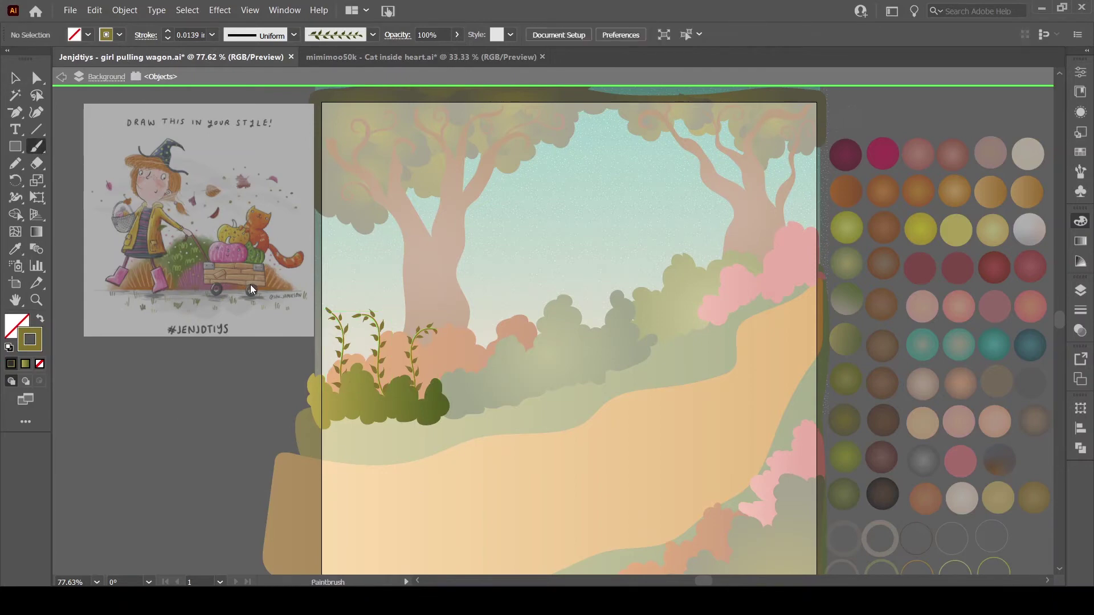
drag(428, 397, 459, 351)
drag(367, 394, 342, 281)
key(v)
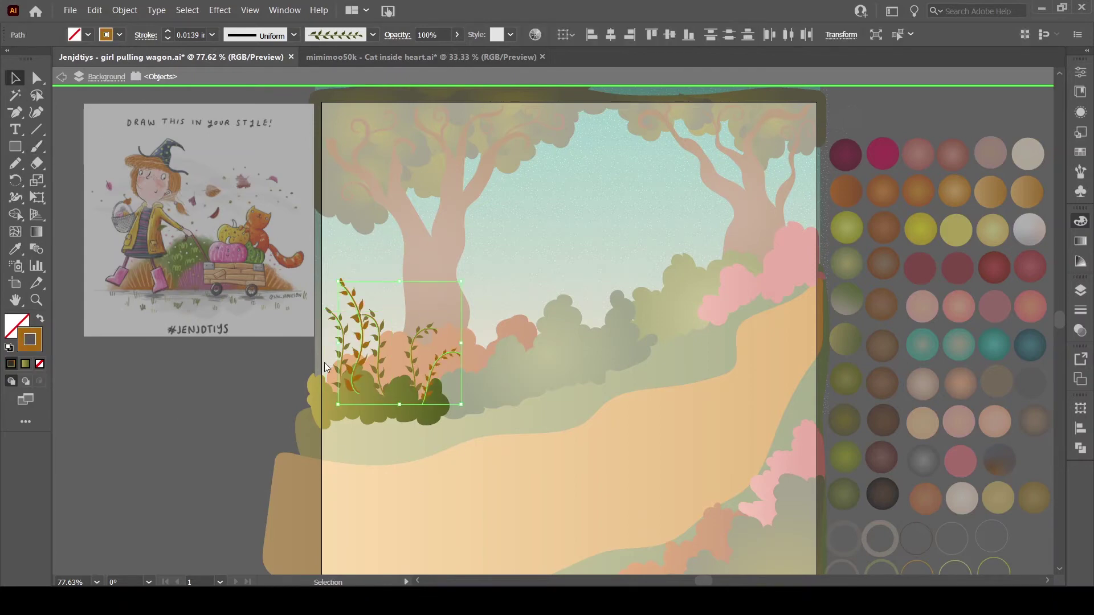
key(Escape)
Sample an orange-brown colour and paint a vine near the right-hand tree
key(b)
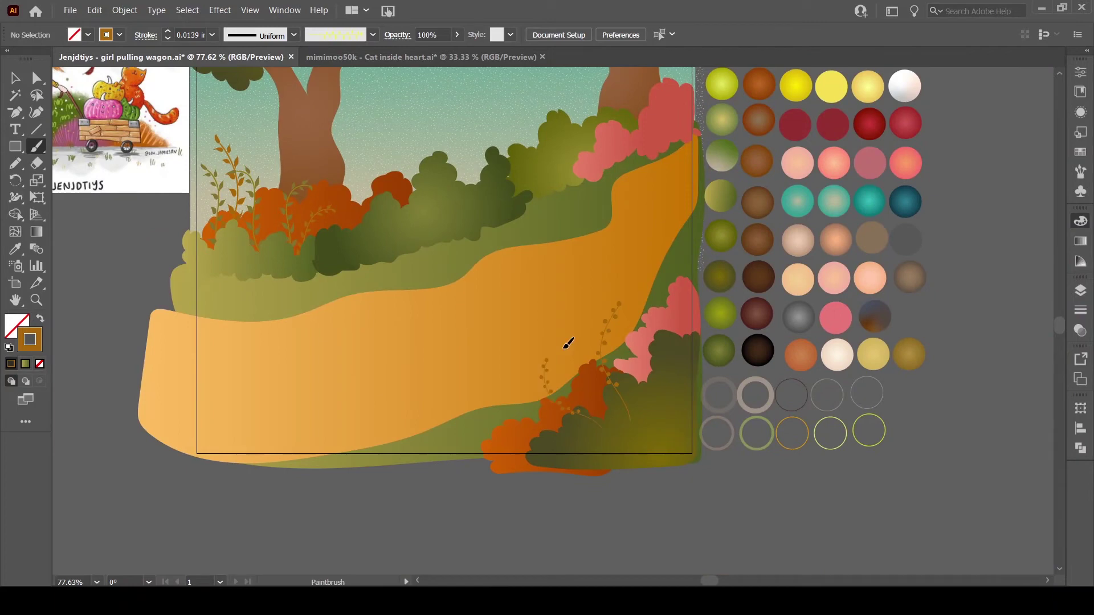
scroll(109, 82, up, 5)
key(i)
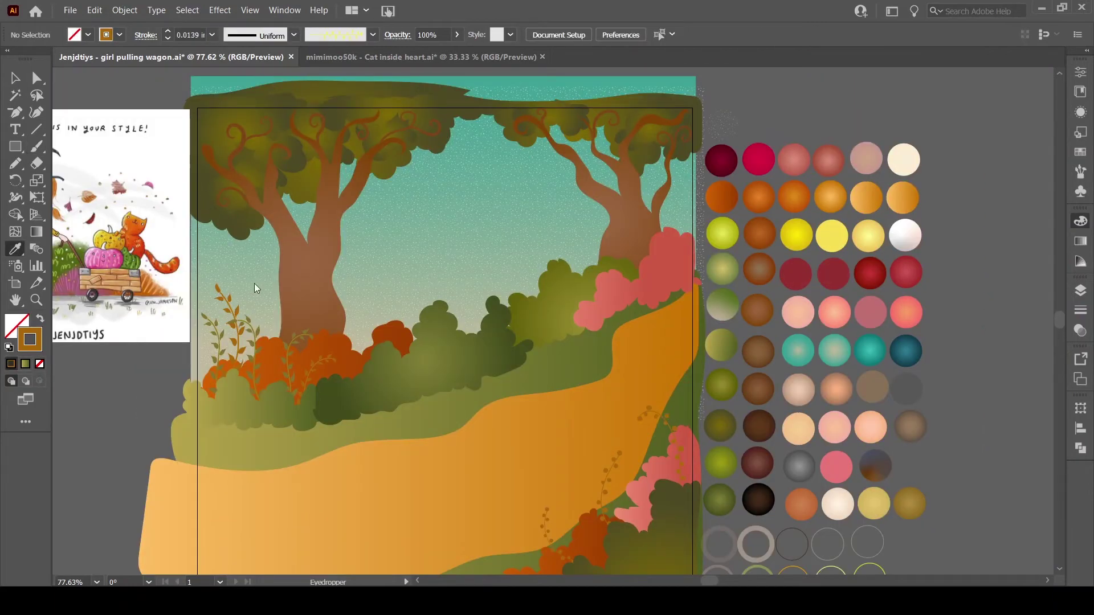
click(564, 285)
key(b)
key(ctrl+z)
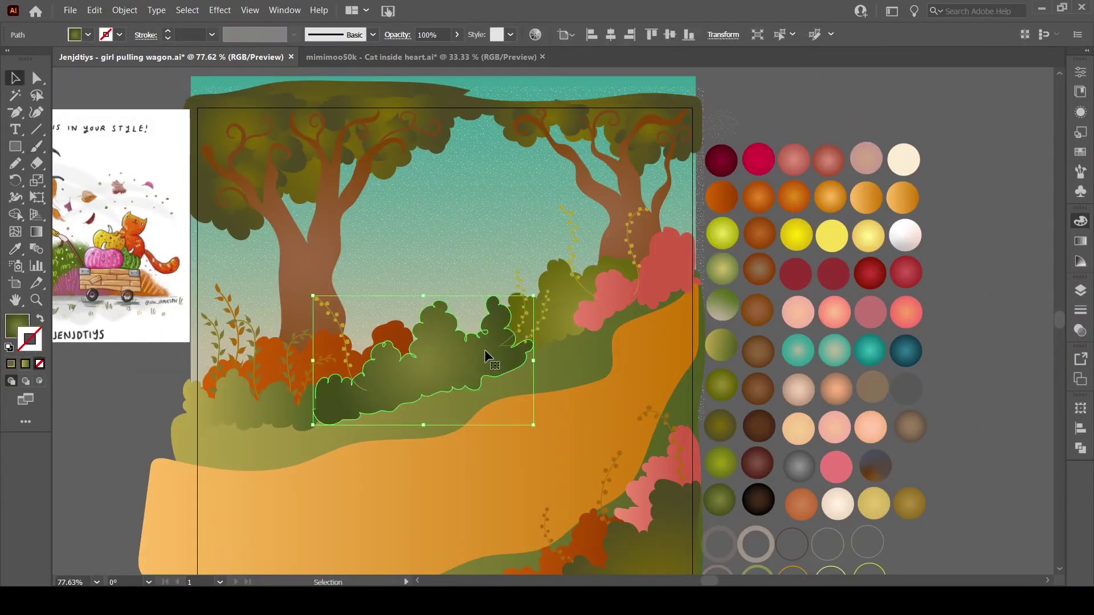
click(231, 307)
key(b)
drag(487, 244, 478, 331)
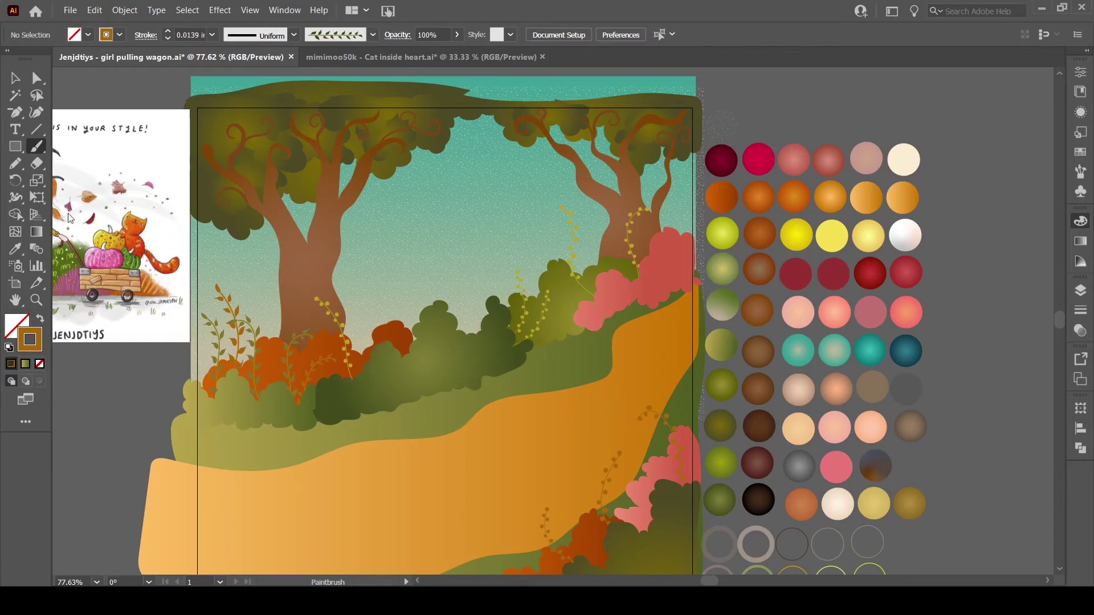
Deselect everything and fit the whole artboard in view
key(v)
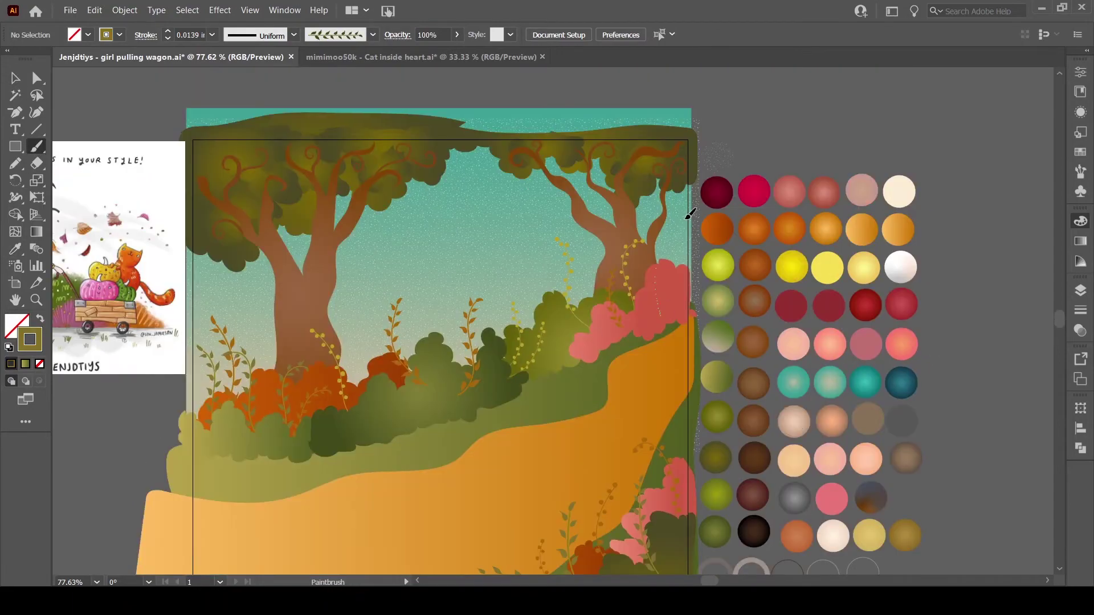
scroll(574, 473, down, 3)
click(565, 476)
key(ctrl+0)
key(ctrl+shift+a)
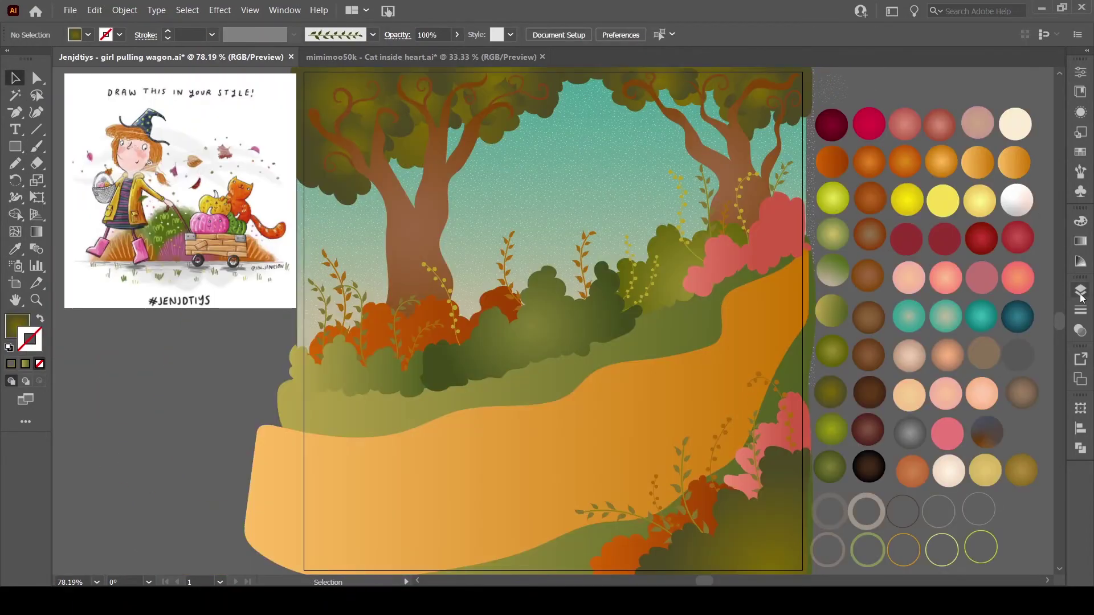
scroll(514, 353, up, 2)
key(ctrl+0)
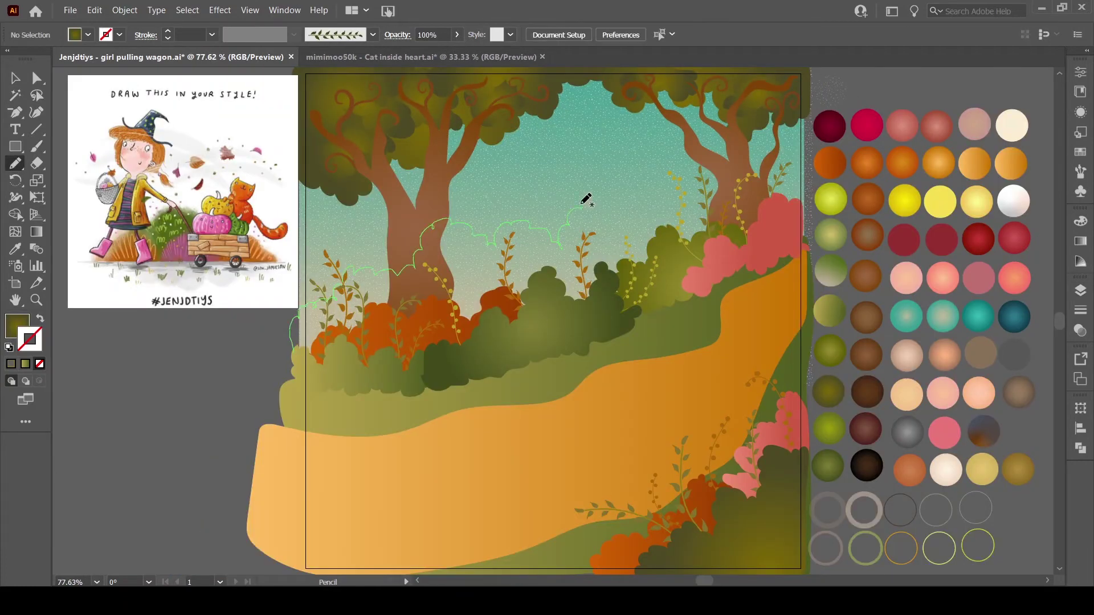
Draw a dark olive bush behind the front bushes and stretch its gradient across it
drag(661, 303, 289, 358)
key(i)
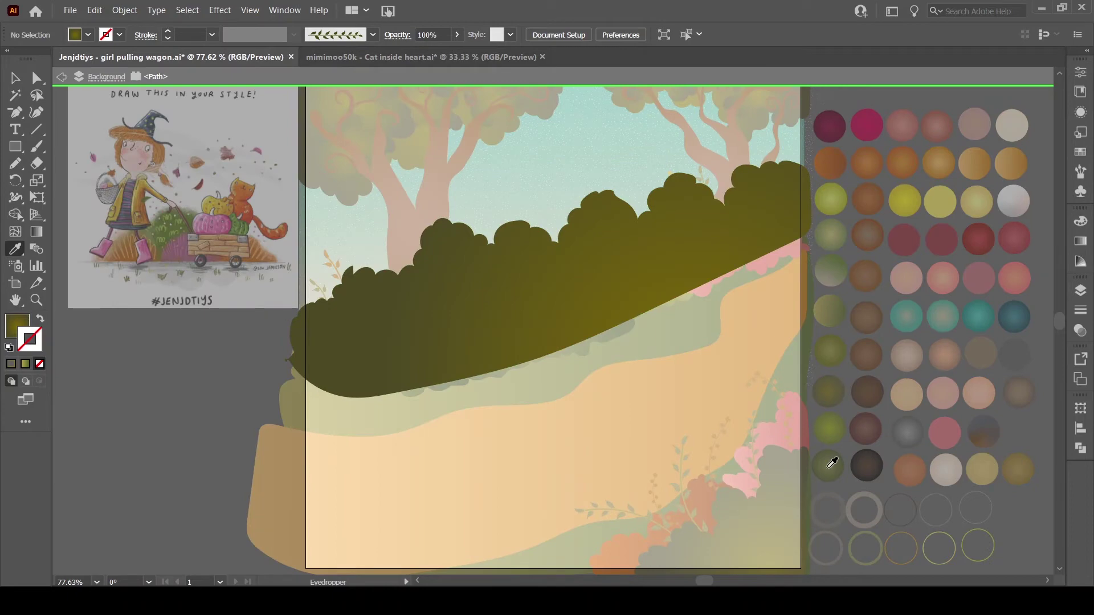
drag(702, 208, 706, 212)
key(g)
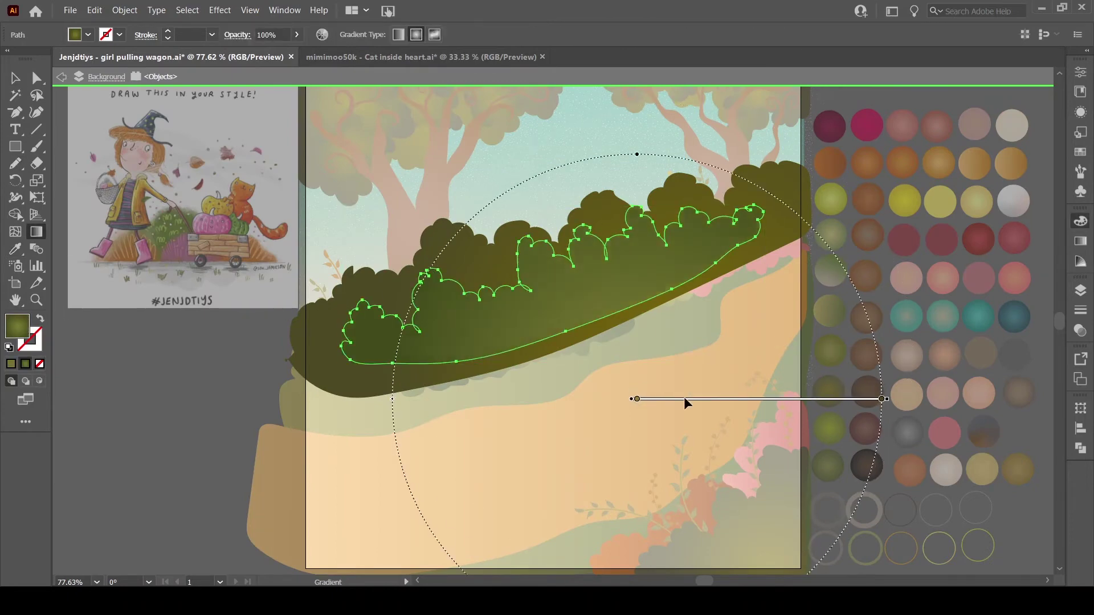
key(Escape)
drag(569, 417, 582, 347)
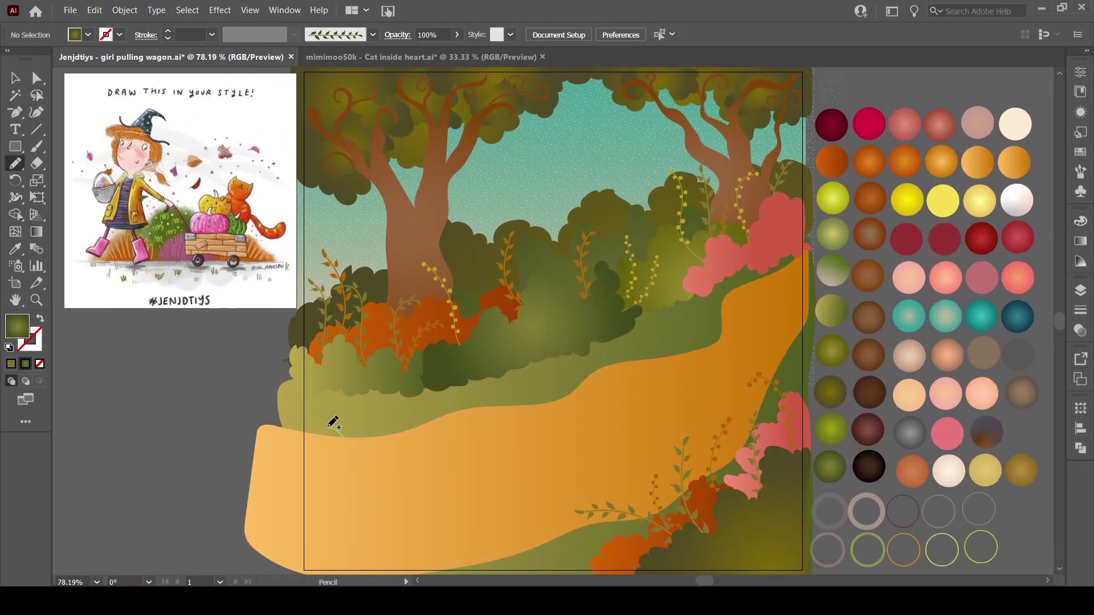
Draw four spiky grass tufts along the path edges and beside the right bushes
drag(334, 422, 342, 437)
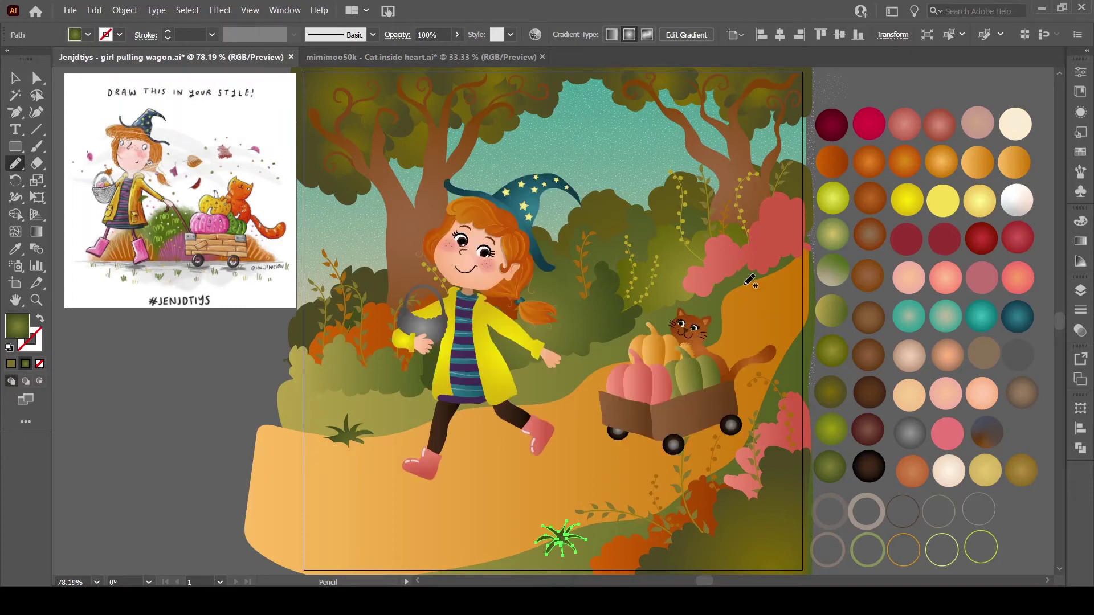
drag(746, 280, 735, 268)
drag(775, 280, 789, 253)
drag(302, 422, 320, 433)
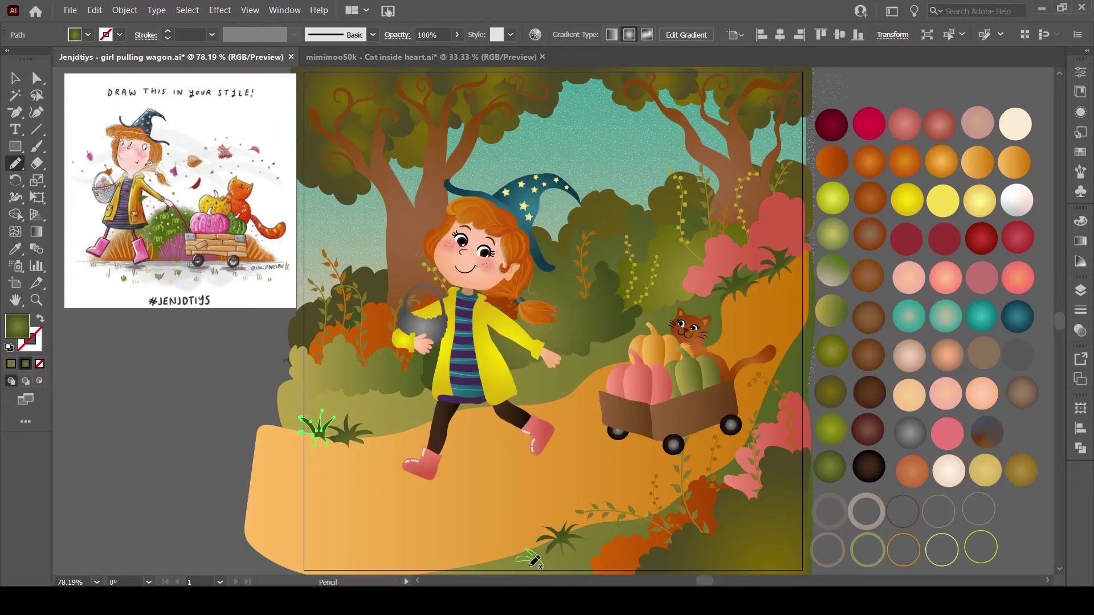
Duplicate the veined leaf with Alt-drag and rotate the copies into a cluster
double_click(372, 359)
key(Escape)
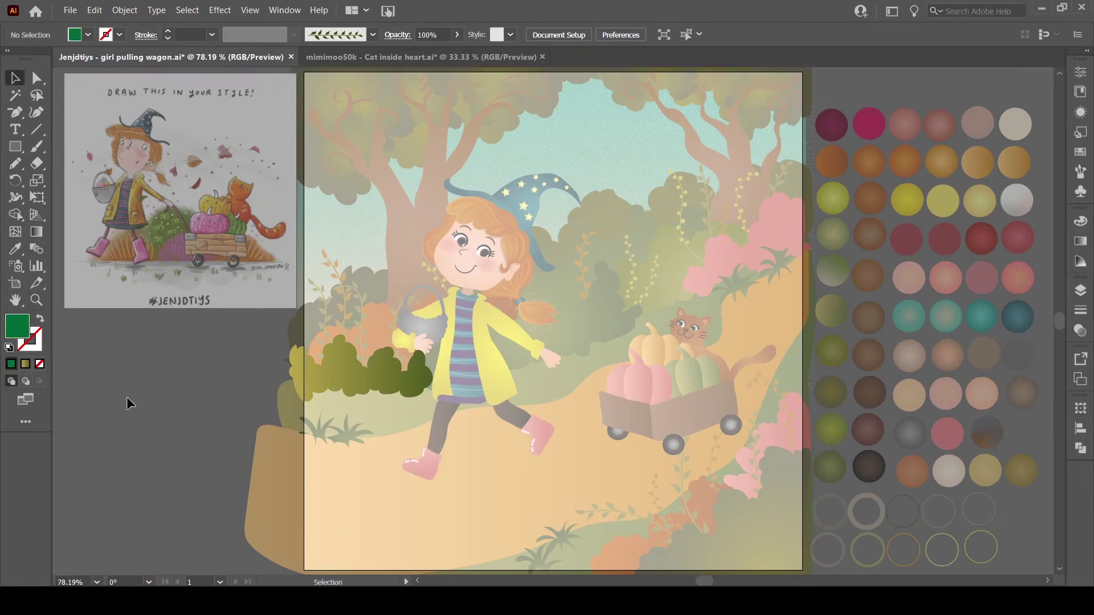
scroll(127, 396, up, 3)
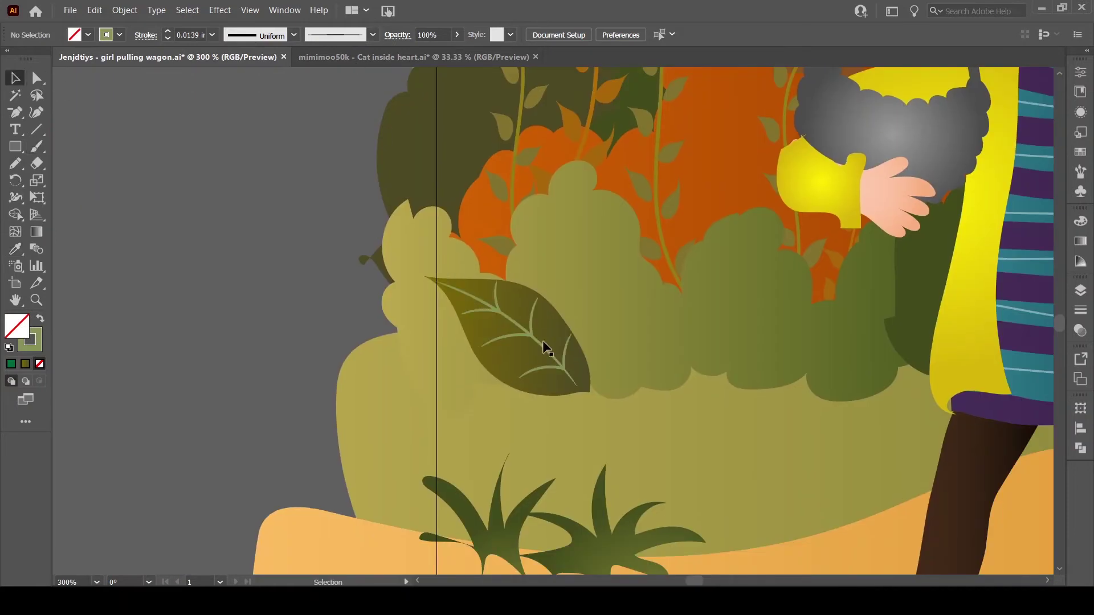
click(544, 346)
mouse_move(538, 313)
mouse_down()
mouse_move(532, 185)
mouse_move(627, 239)
mouse_up()
mouse_move(553, 300)
mouse_down()
mouse_move(653, 330)
mouse_move(685, 378)
mouse_up()
double_click(685, 378)
Place leaf clusters at the bottom right, behind the wagon and behind the girl
key(n)
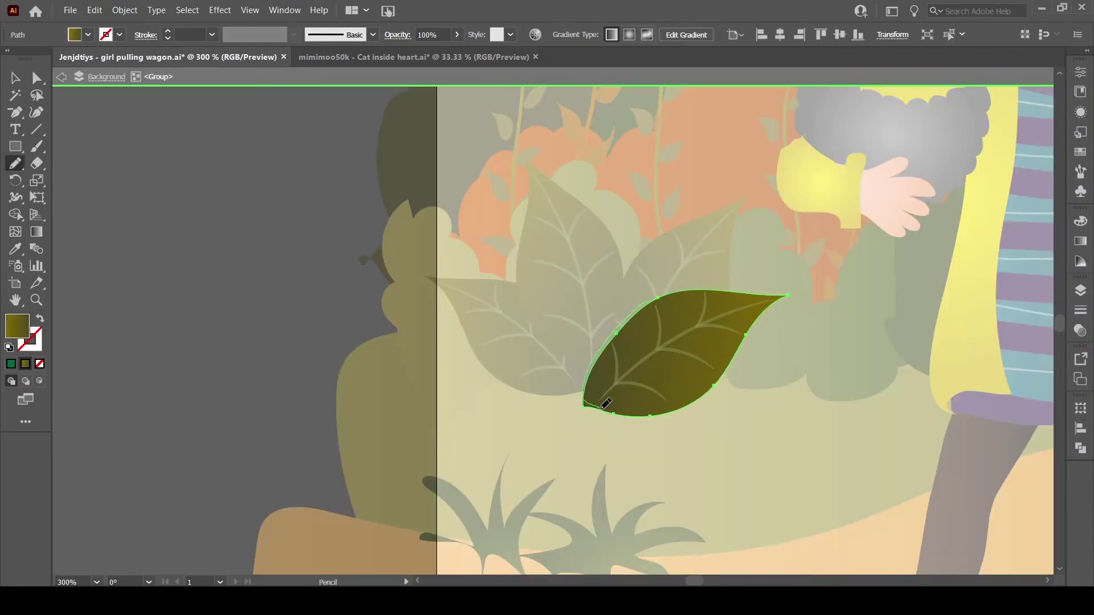
key(v)
key(Escape)
key(ctrl+0)
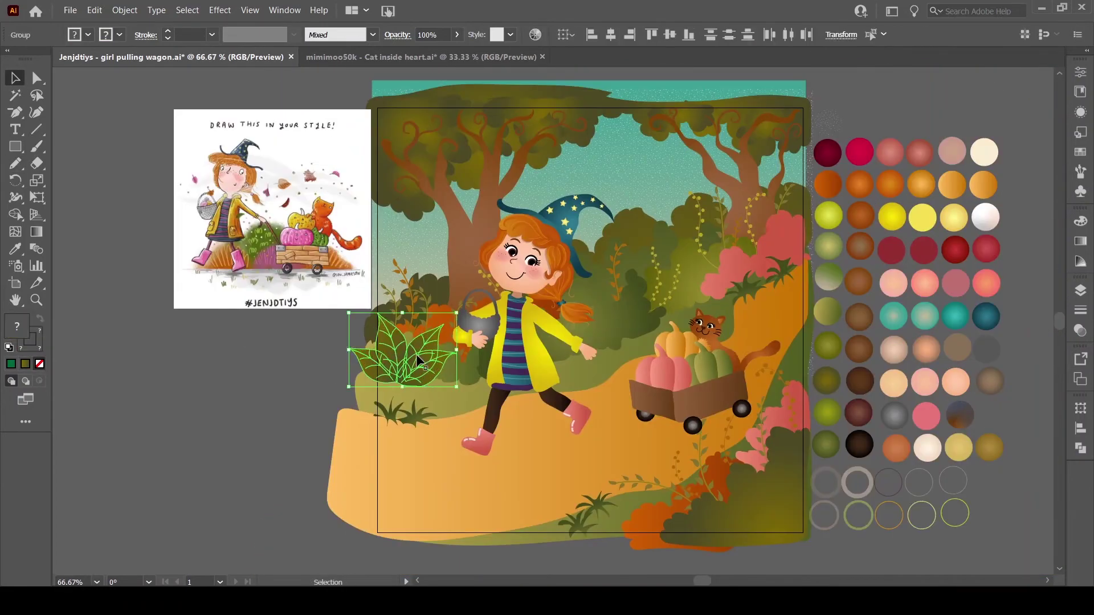
click(806, 519)
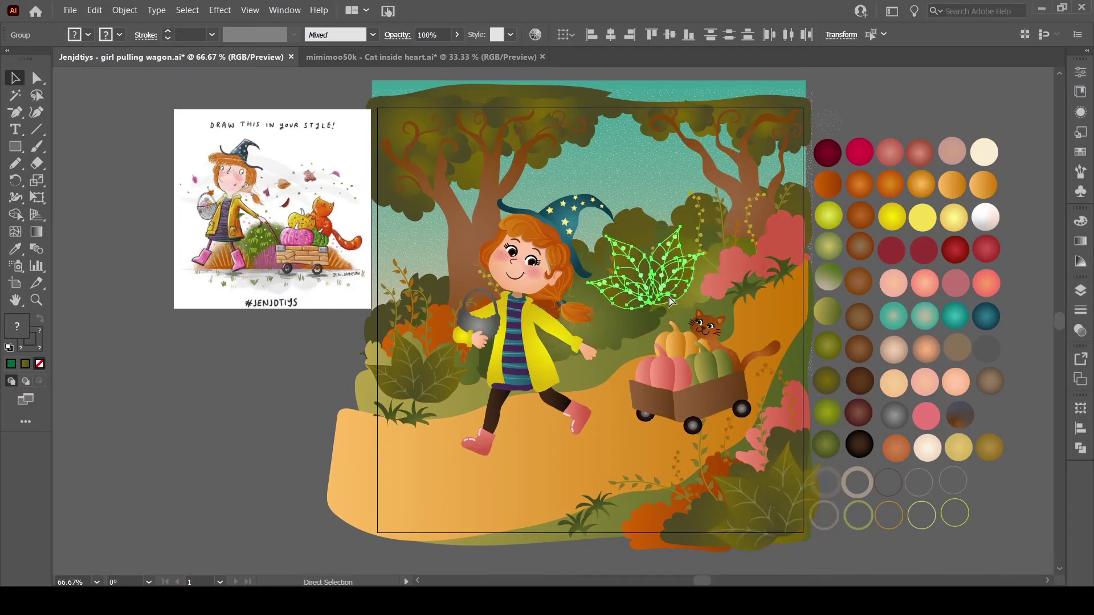
double_click(668, 290)
key(Escape)
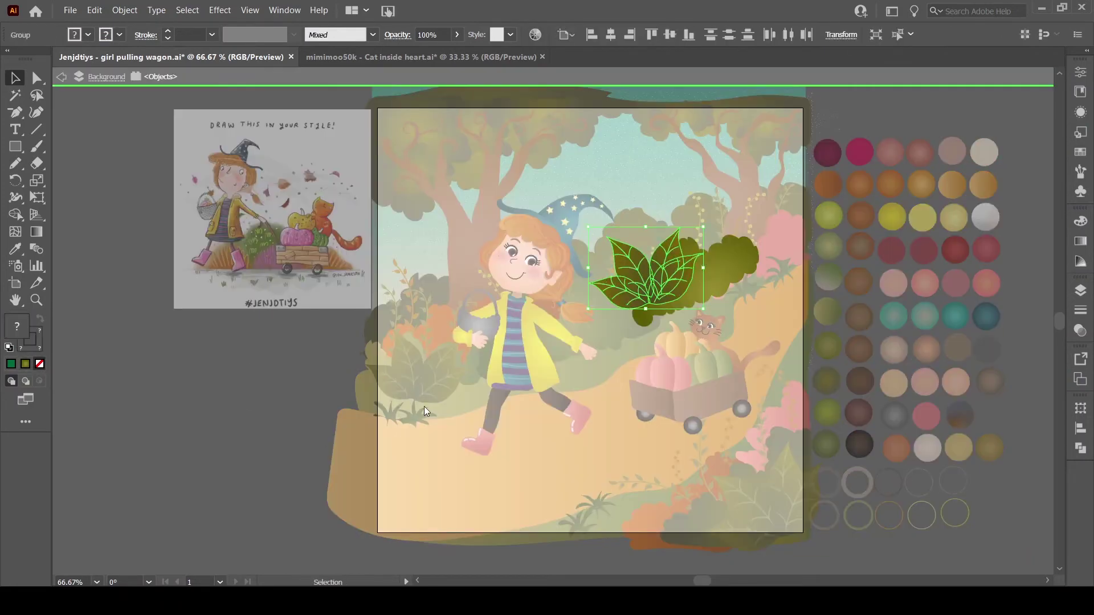
click(632, 253)
double_click(675, 245)
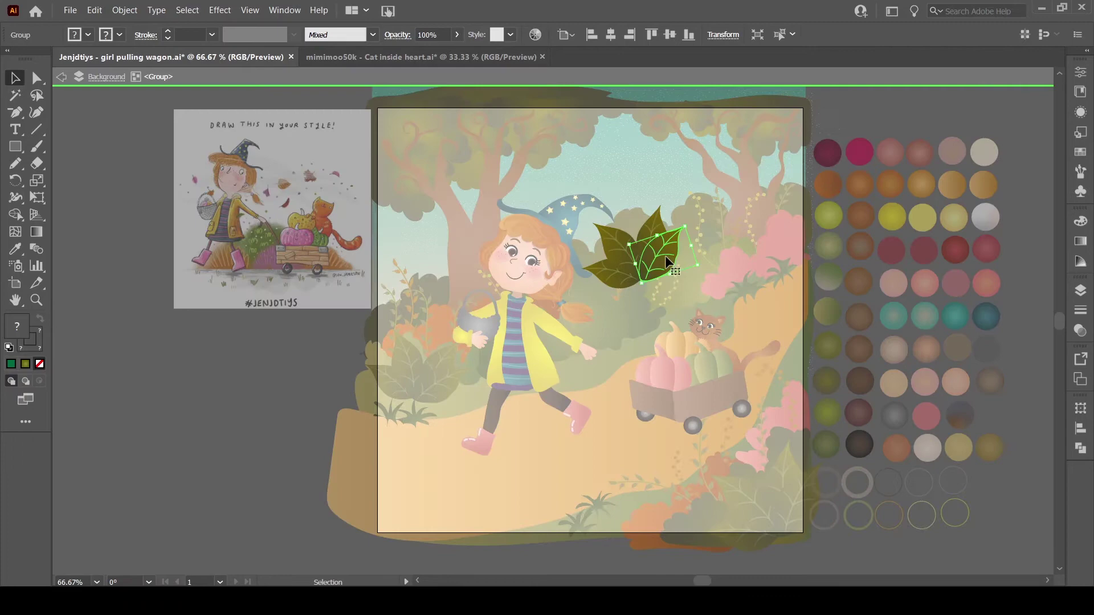
key(Escape)
scroll(570, 308, down, 1)
Adjust the gradient on the large ground shape
click(712, 444)
key(g)
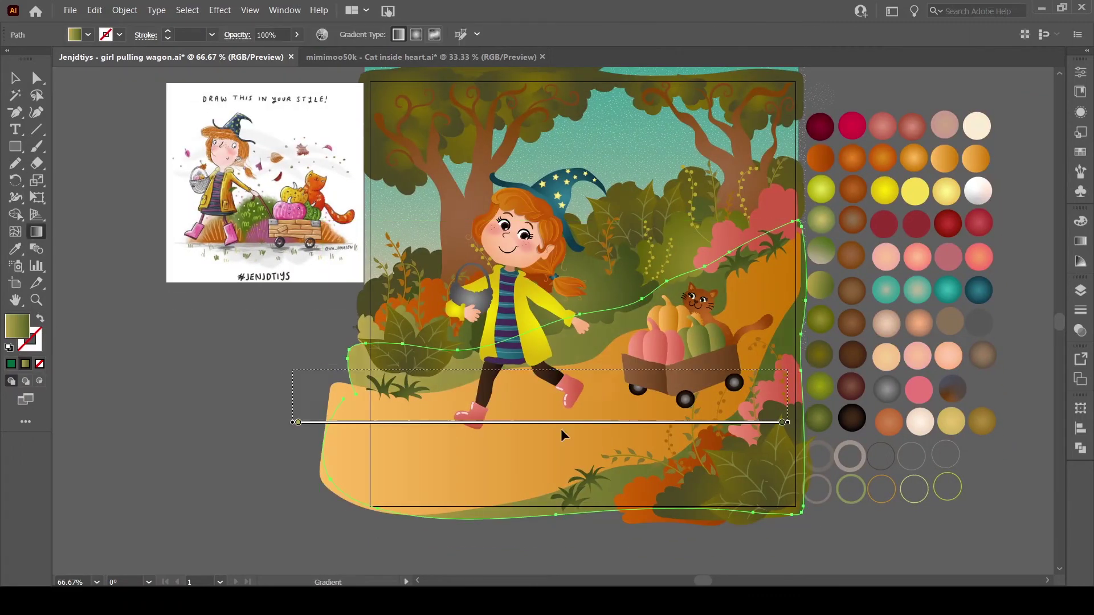
key(v)
click(117, 127)
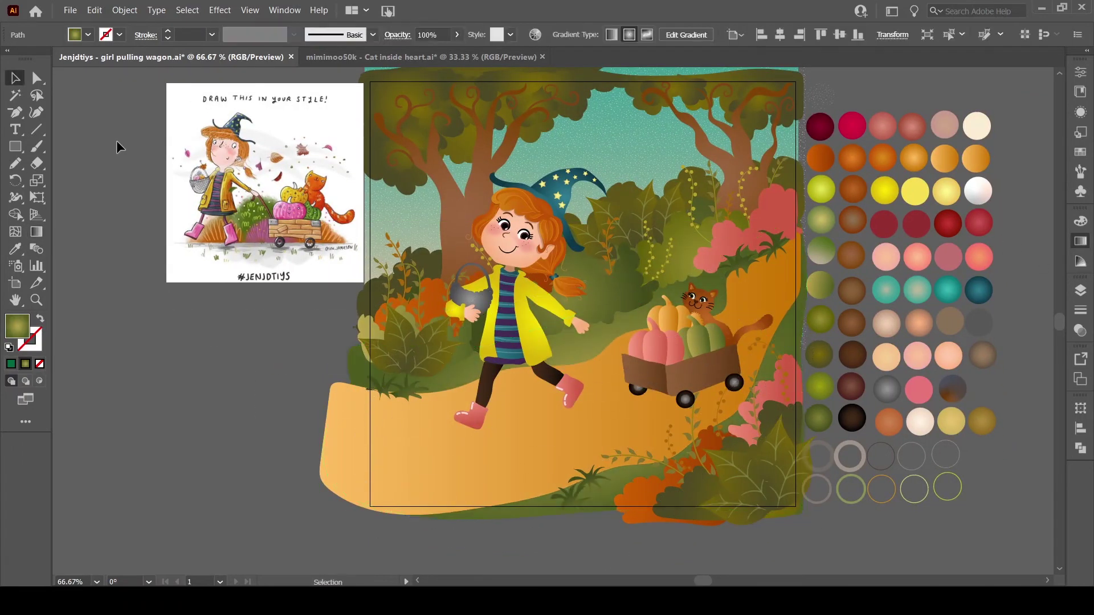
scroll(769, 413, up, 2)
key(ctrl+equal)
key(ctrl+equal)
Draw a small orange-brown heart-shaped leaf in the left treetop and save the document
key(i)
key(n)
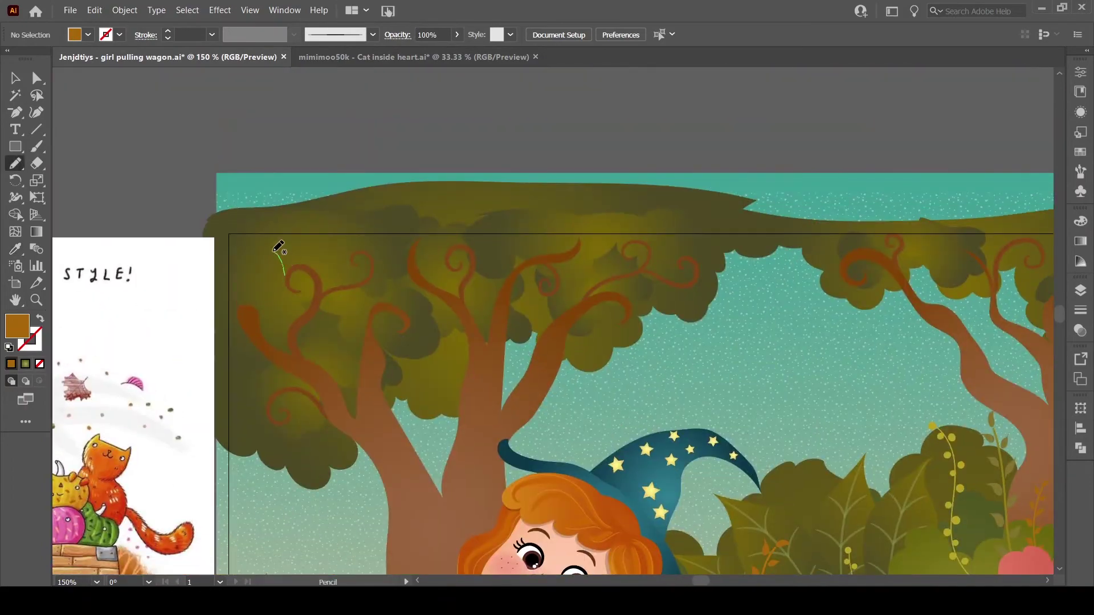
drag(276, 245, 266, 253)
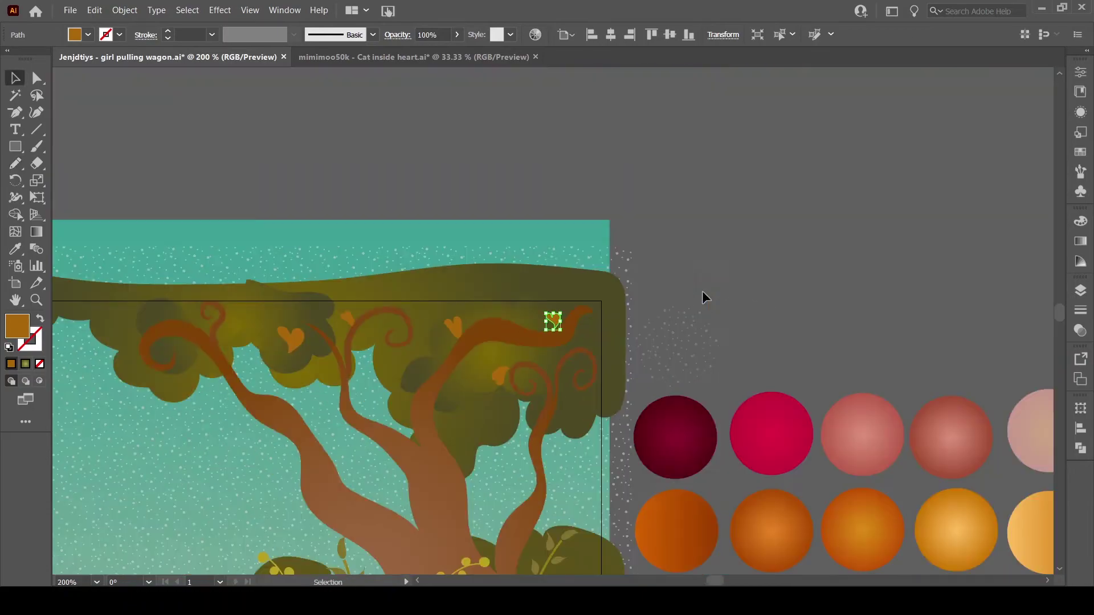
key(ctrl+s)
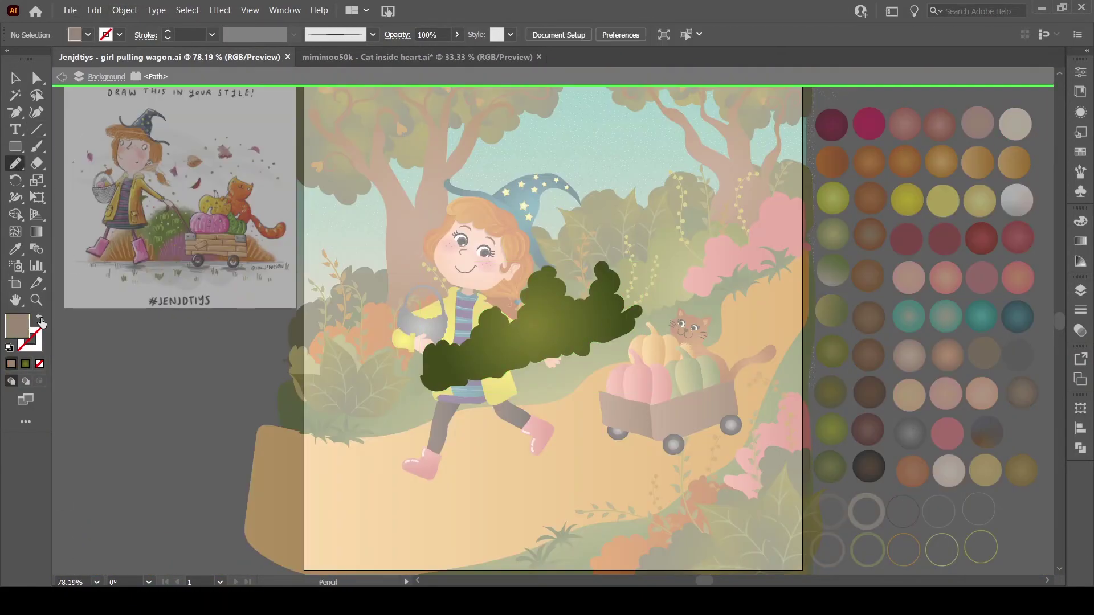
click(40, 320)
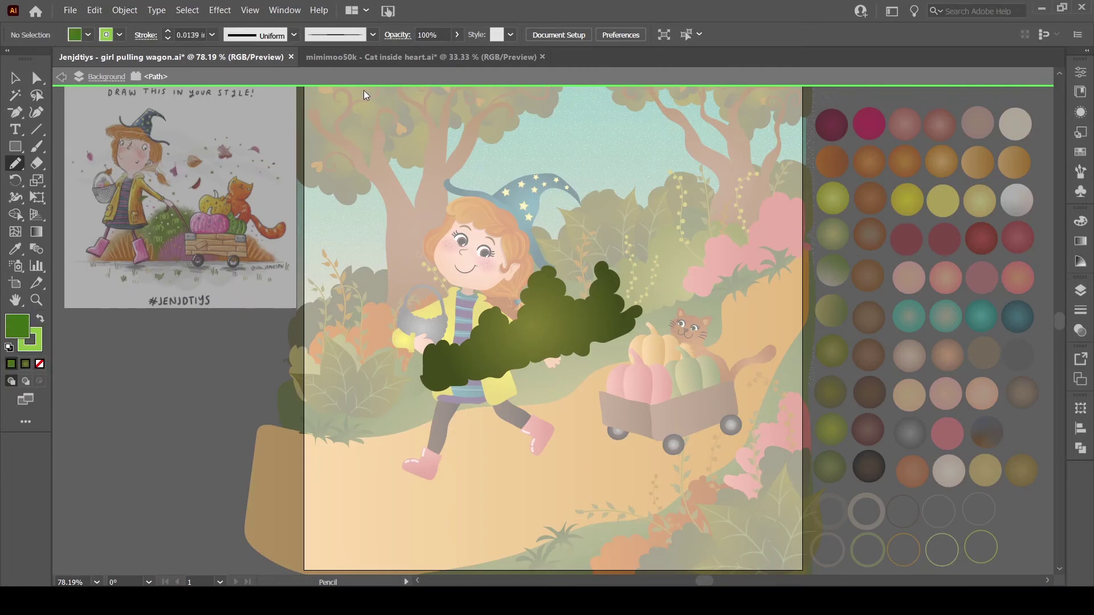
key(ctrl+plus)
key(ctrl+plus)
key(ctrl+plus)
Draw and group several small leaf outlines across the dark bush
drag(501, 218, 533, 243)
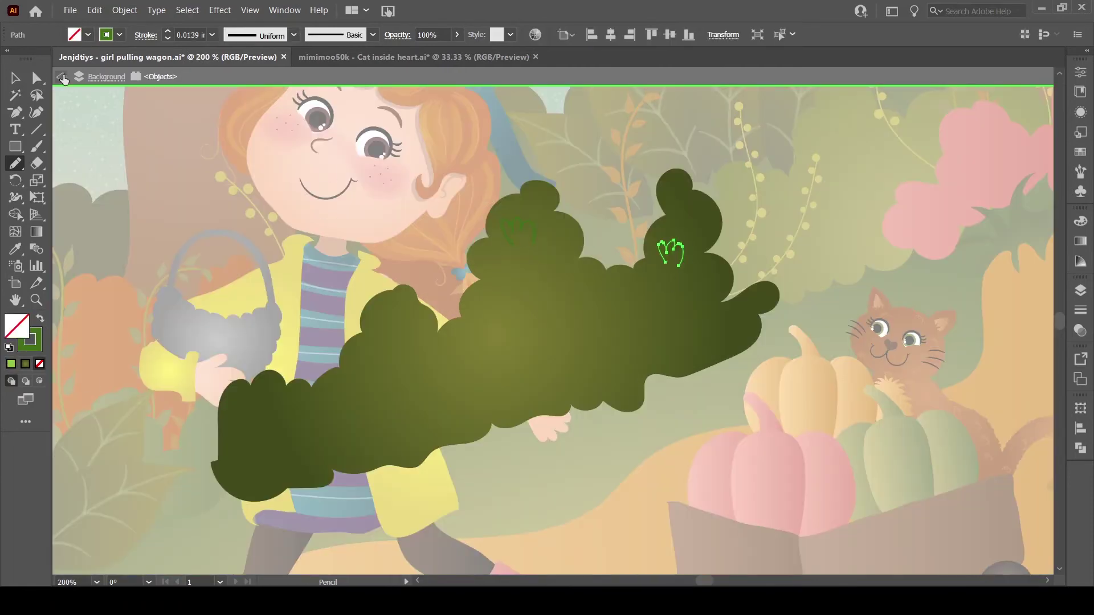
key(ctrl+g)
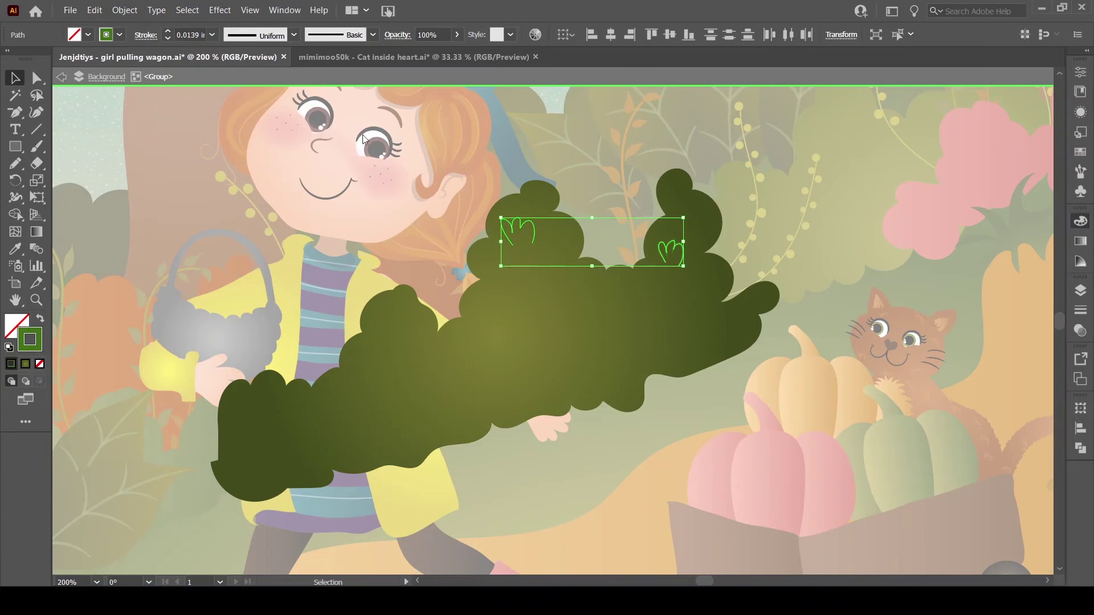
key(n)
drag(499, 300, 530, 311)
drag(690, 212, 710, 221)
drag(583, 293, 601, 292)
drag(680, 302, 706, 301)
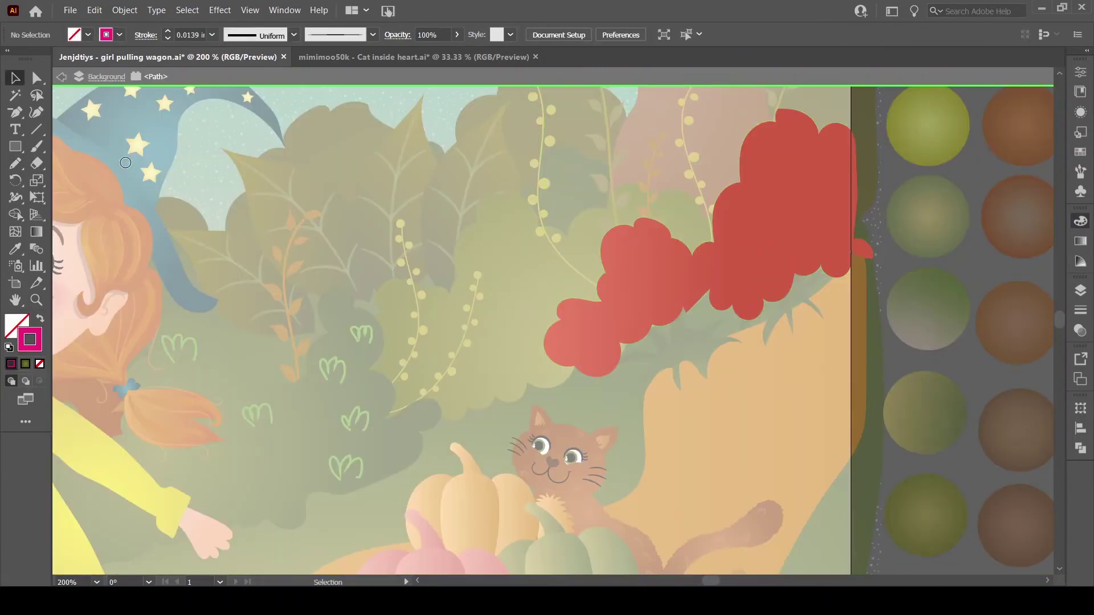
Draw a small heart on the red bush and a flower on the olive bush
key(n)
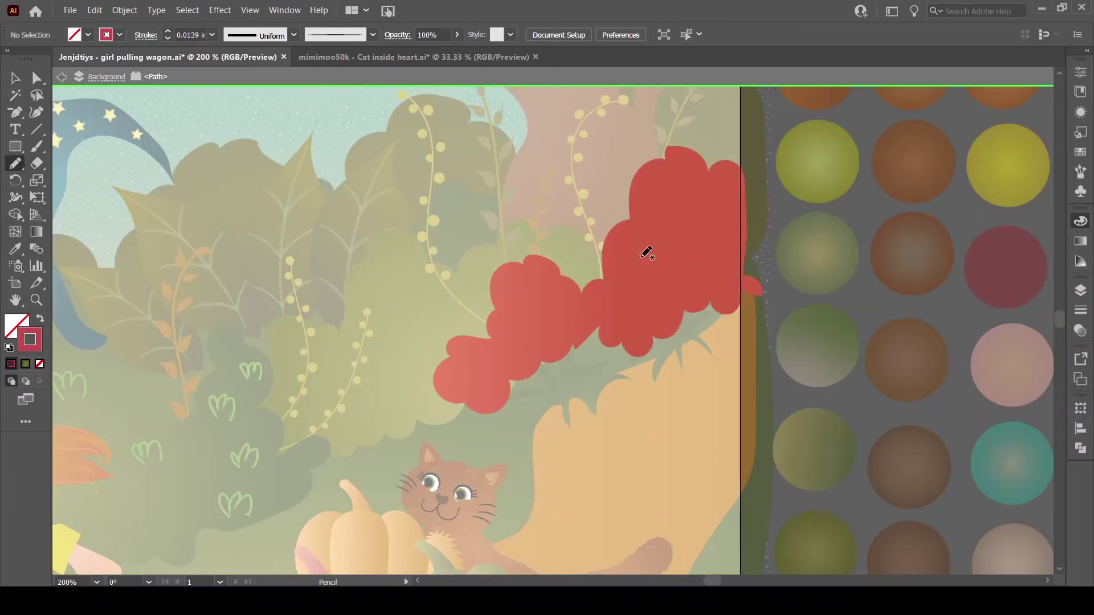
drag(634, 251, 640, 263)
click(37, 323)
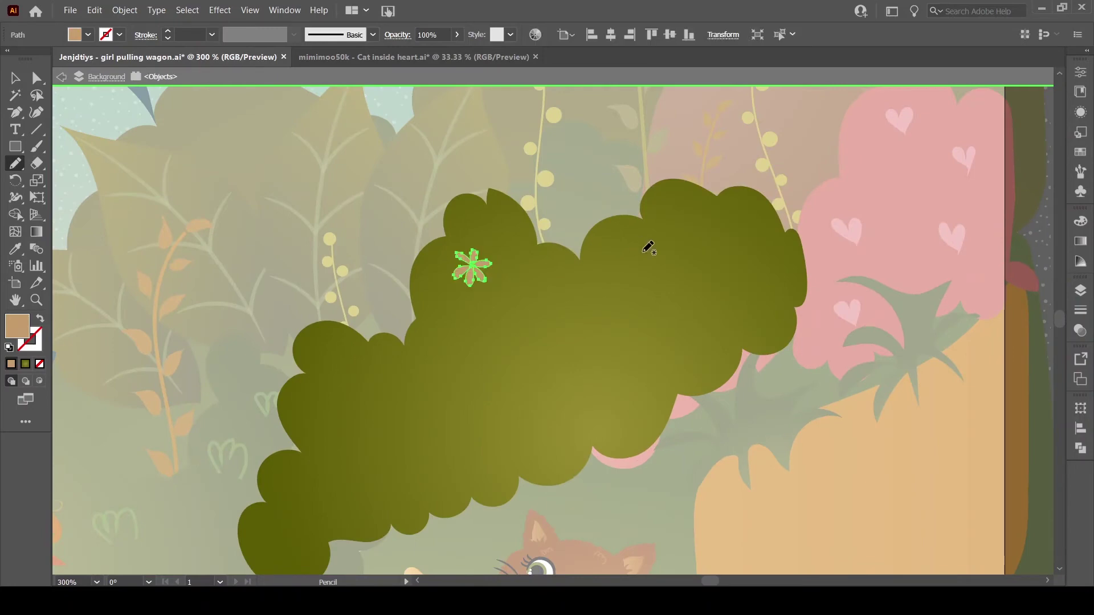
drag(548, 297, 451, 358)
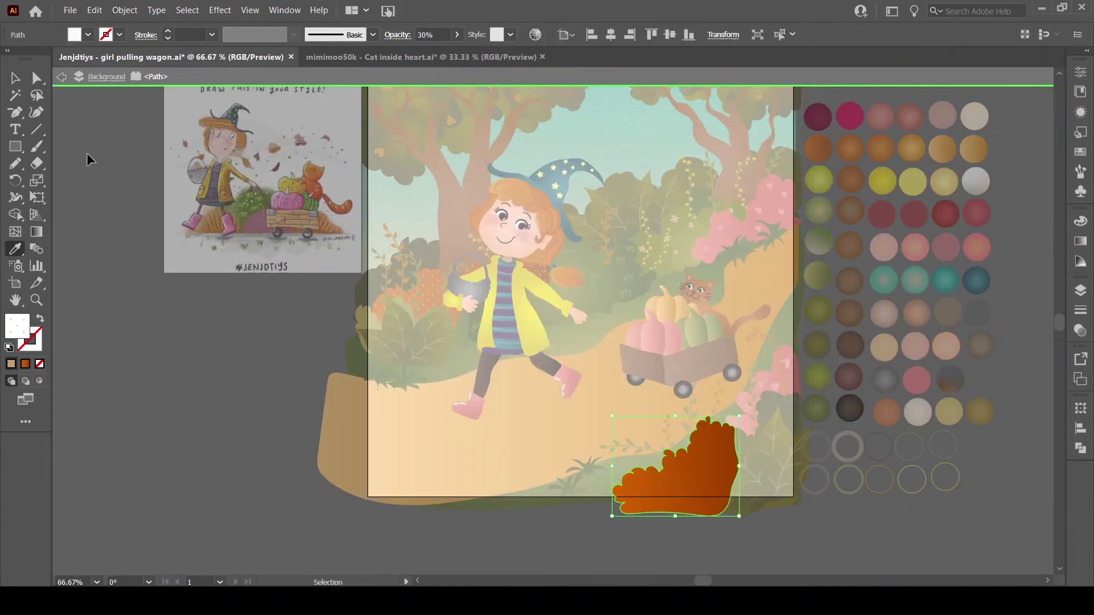
click(436, 290)
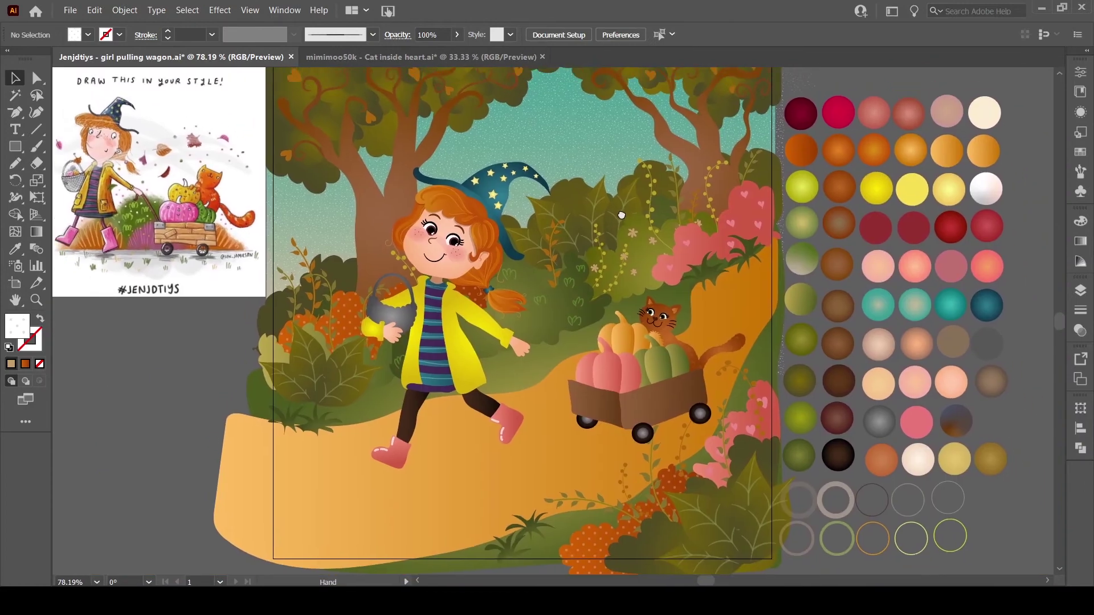
Select the leaf cluster behind the girl together with all the bushes to adjust them
drag(621, 215, 612, 270)
click(612, 270)
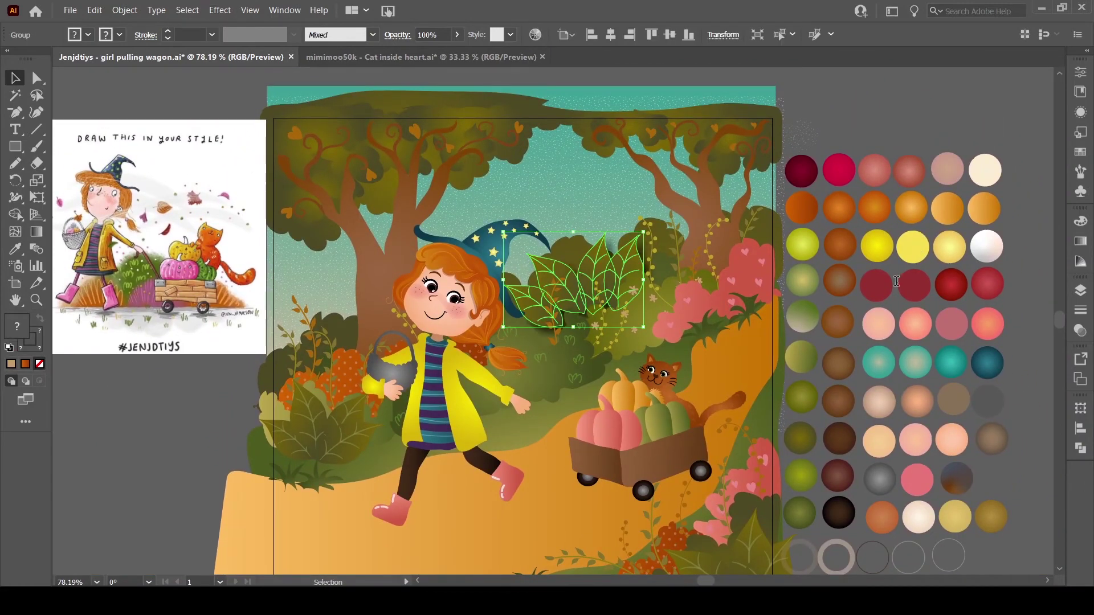
shift+click(545, 353)
shift+click(684, 319)
shift+click(281, 403)
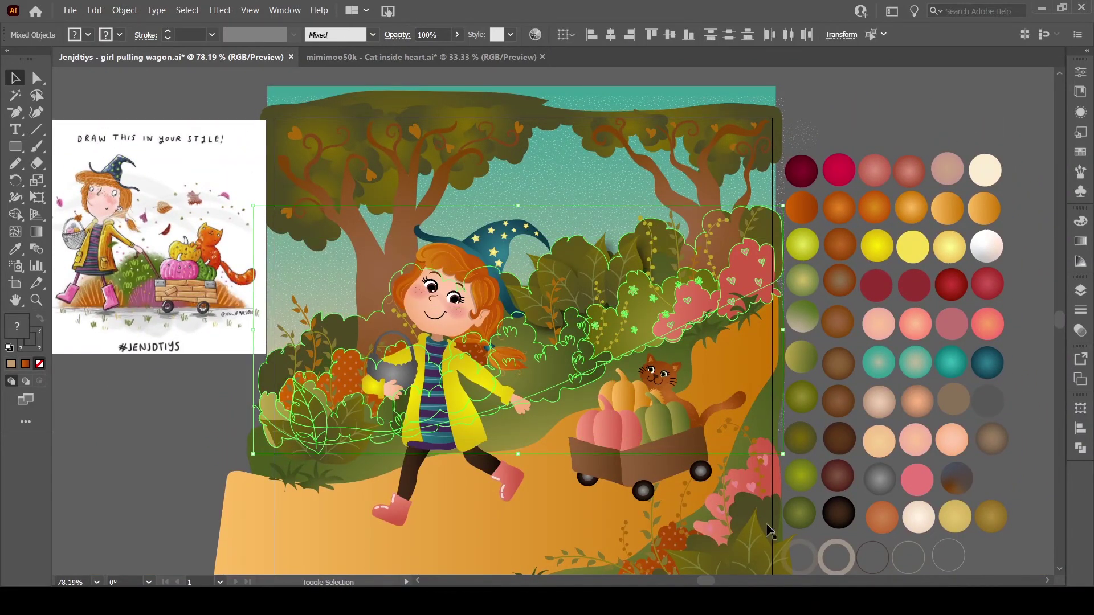
drag(636, 577, 581, 431)
scroll(889, 296, up, 2)
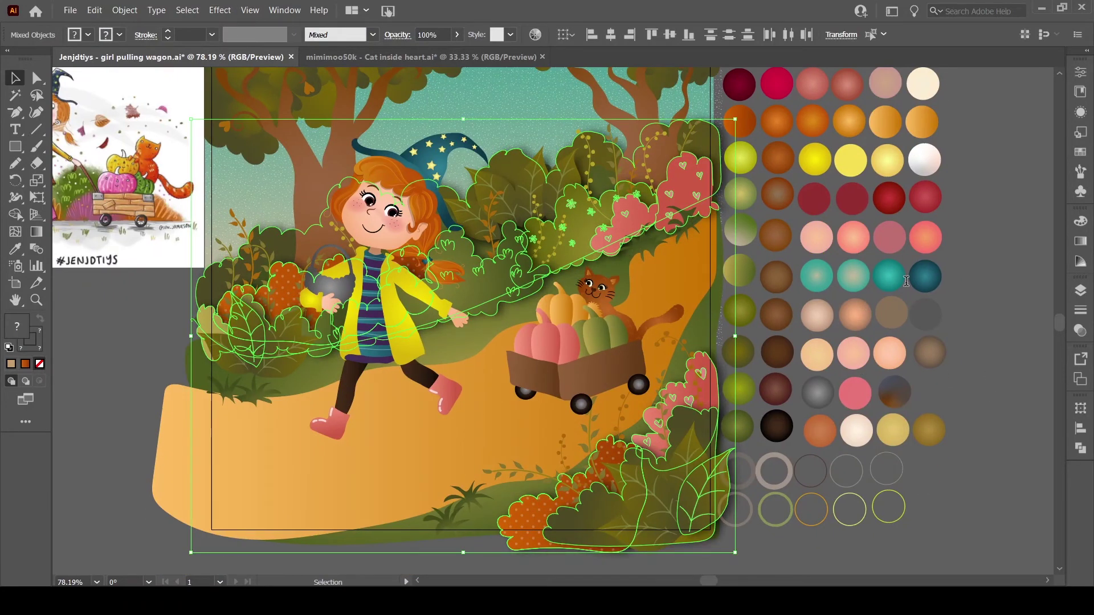
click(989, 371)
Adjust the tree canopy, grass and vine strands, then draw a black shadow under the girl's feet
drag(718, 136, 731, 274)
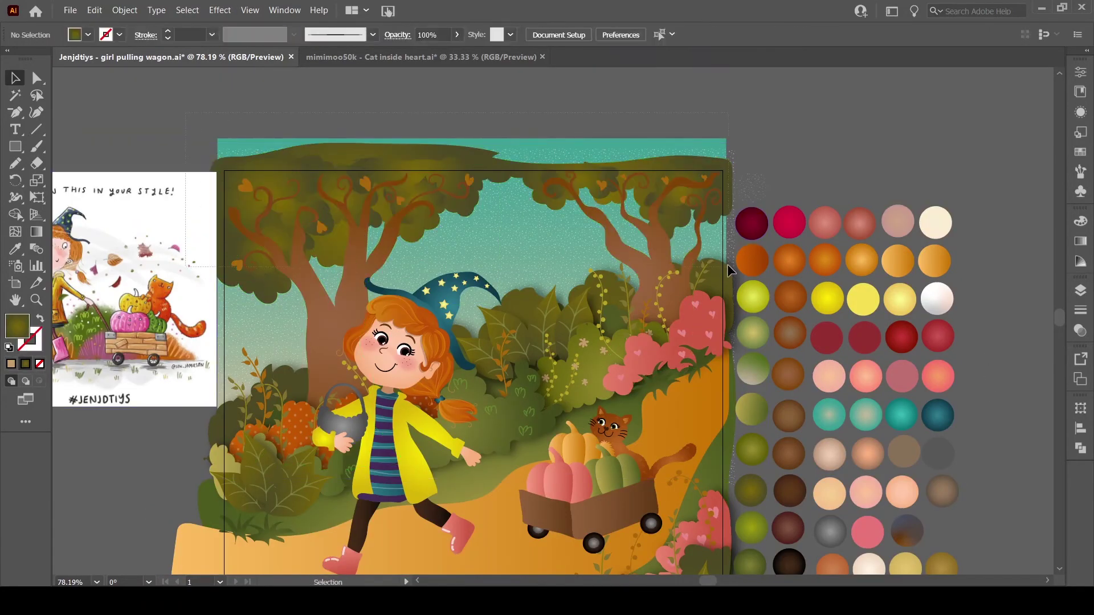
click(647, 163)
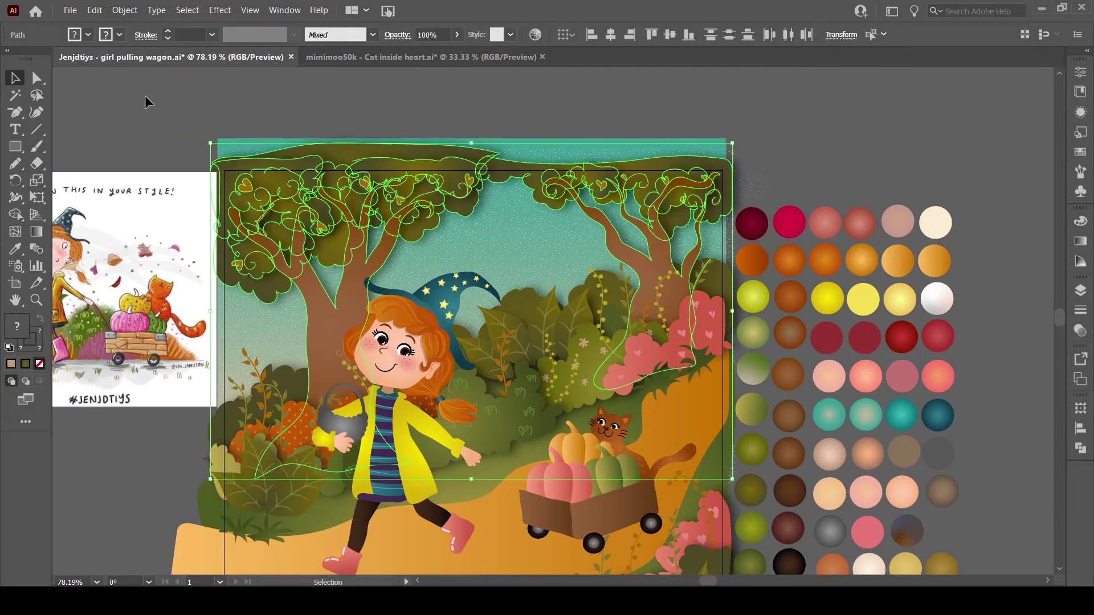
scroll(596, 330, down, 3)
click(580, 437)
shift+click(244, 268)
shift+click(627, 149)
shift+click(696, 137)
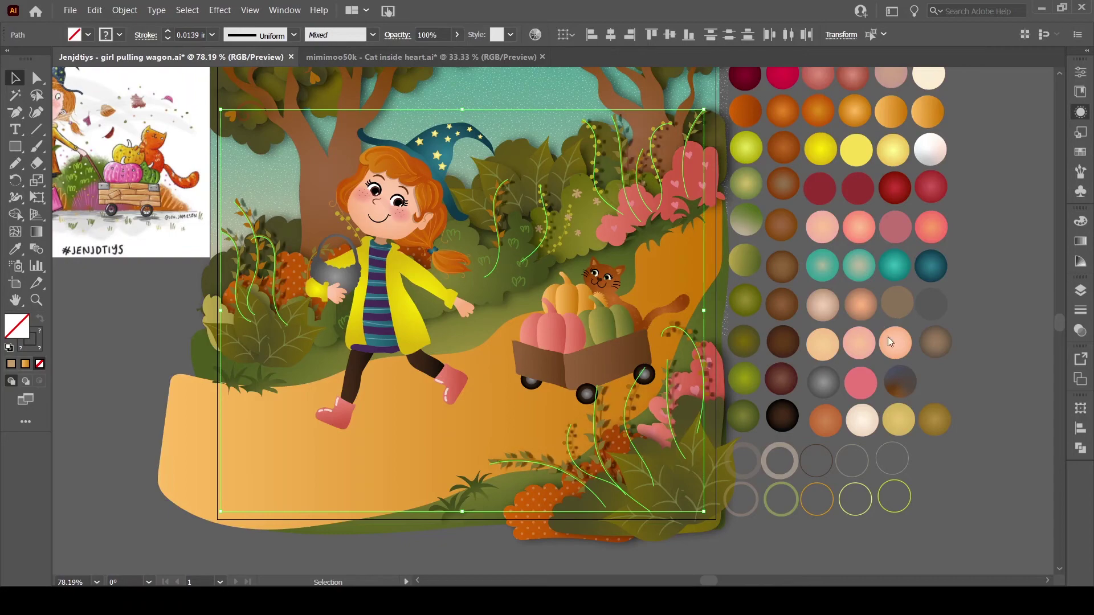
key(ctrl+shift+a)
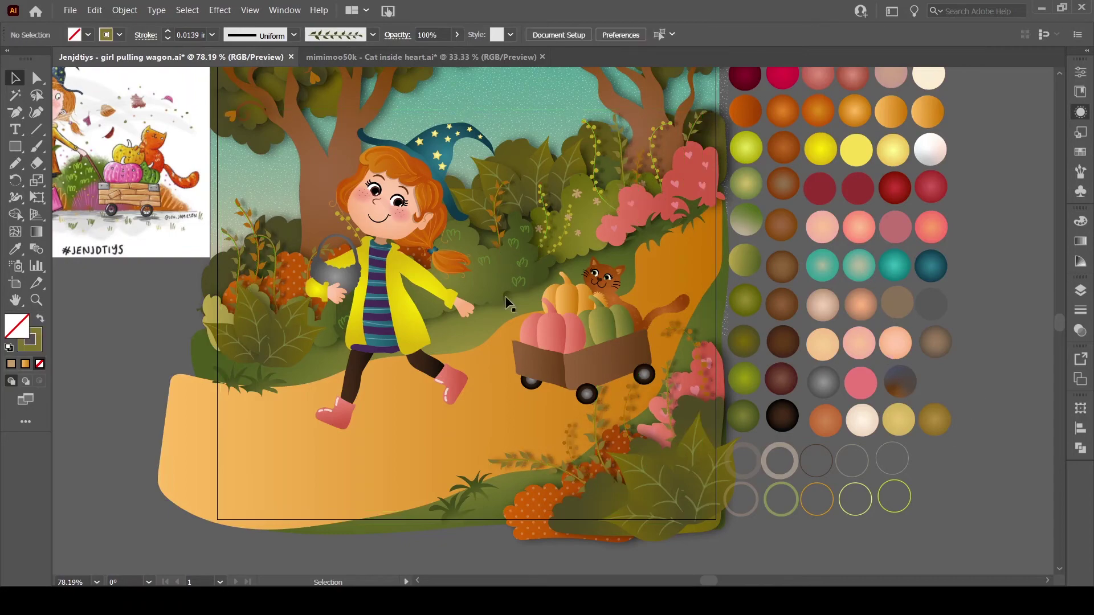
scroll(513, 307, up, 1)
key(n)
drag(487, 420, 485, 428)
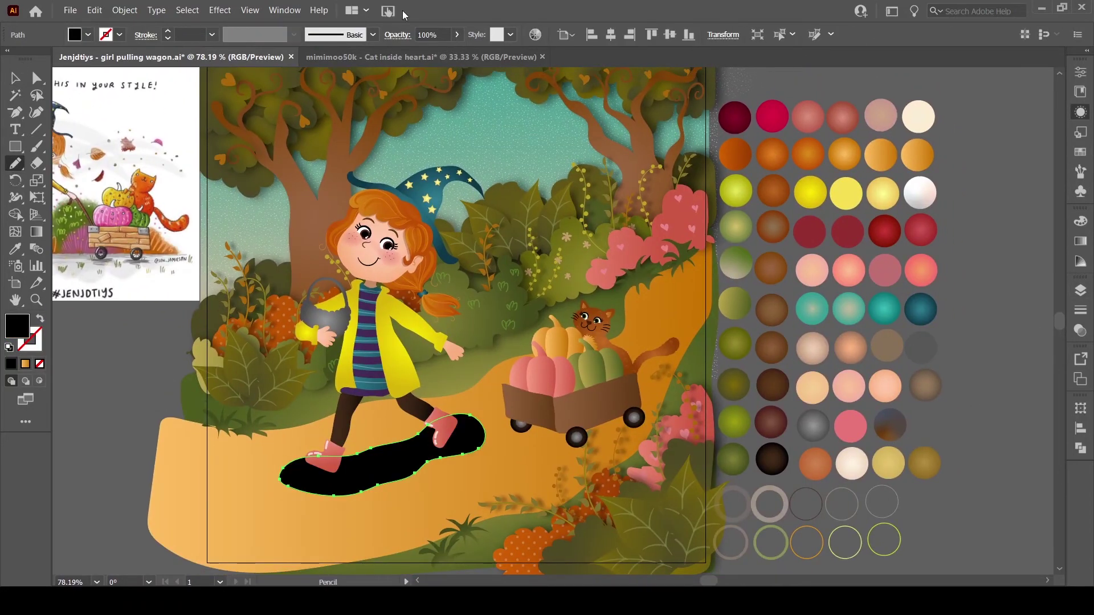
Draw a 10%-opacity shadow beneath the wagon, soften the shoe shadow to 20%
drag(730, 391, 625, 432)
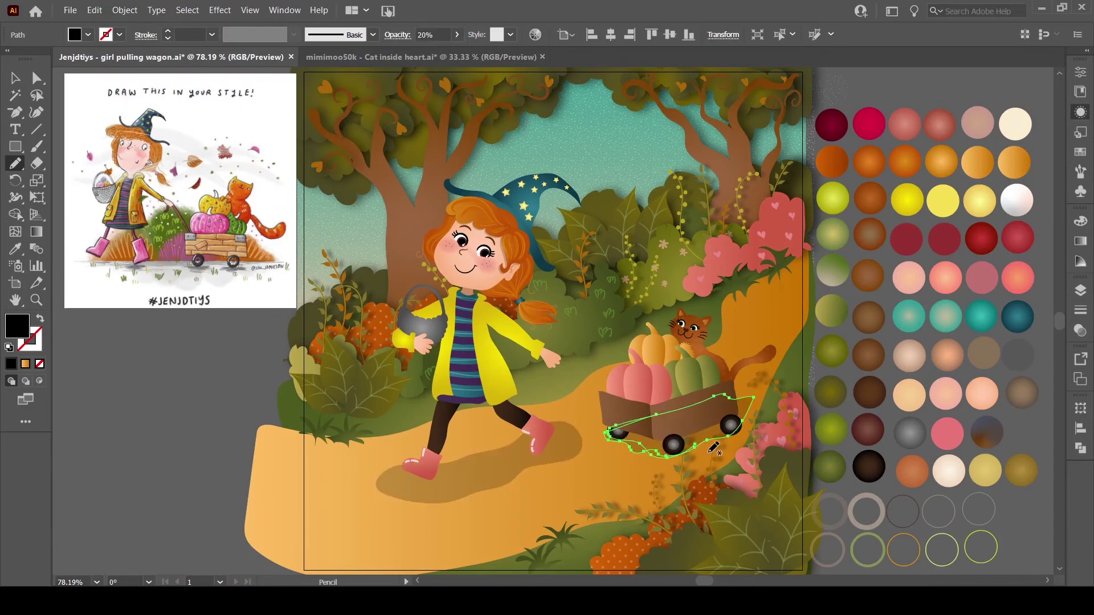
key(v)
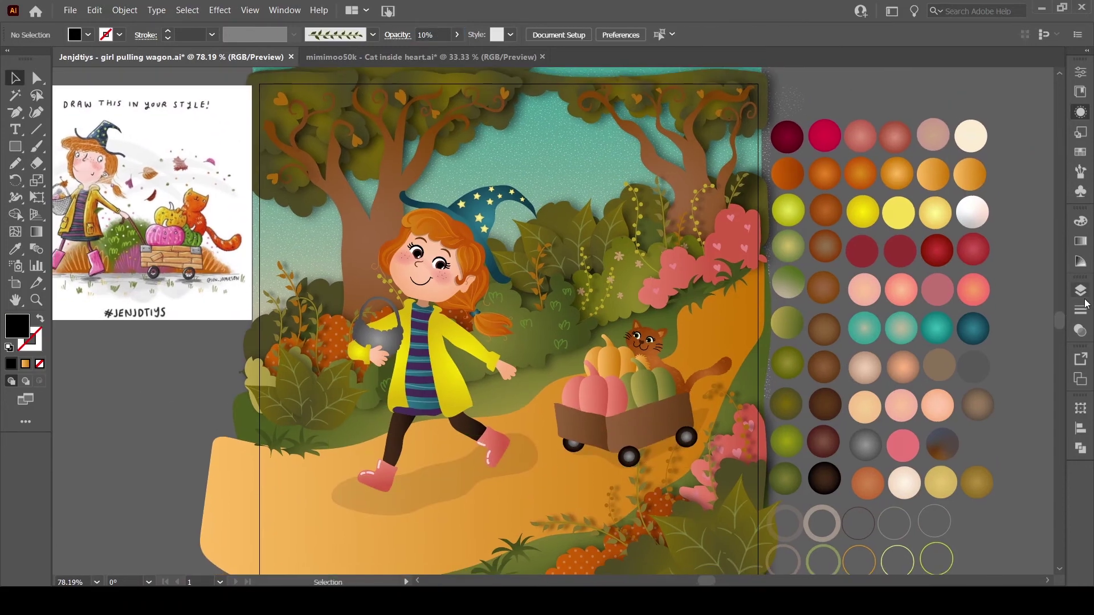
click(317, 437)
key(ctrl+shift+a)
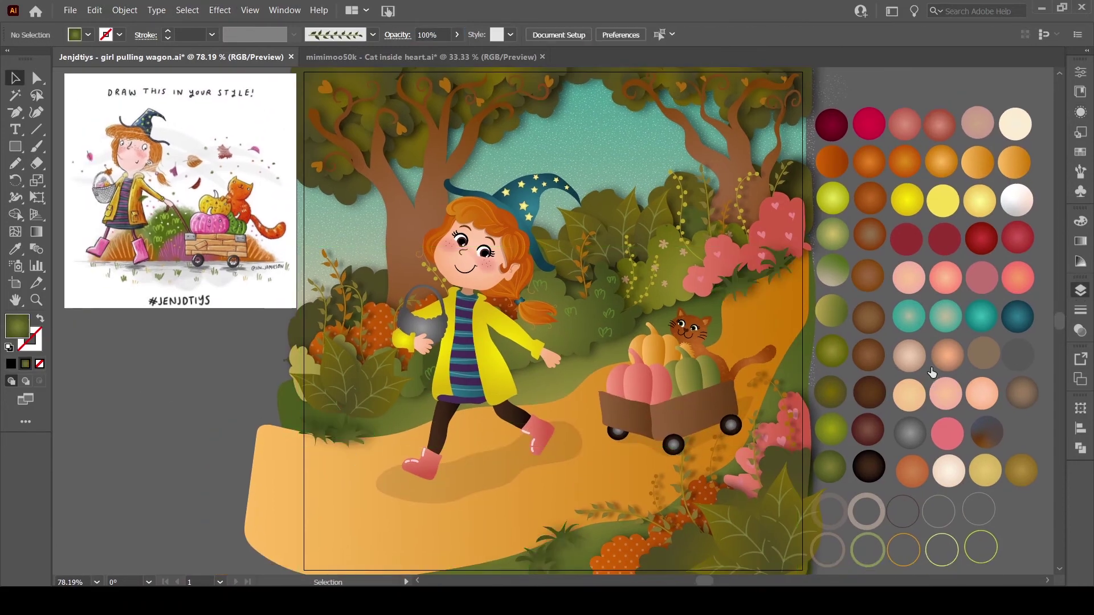
click(687, 374)
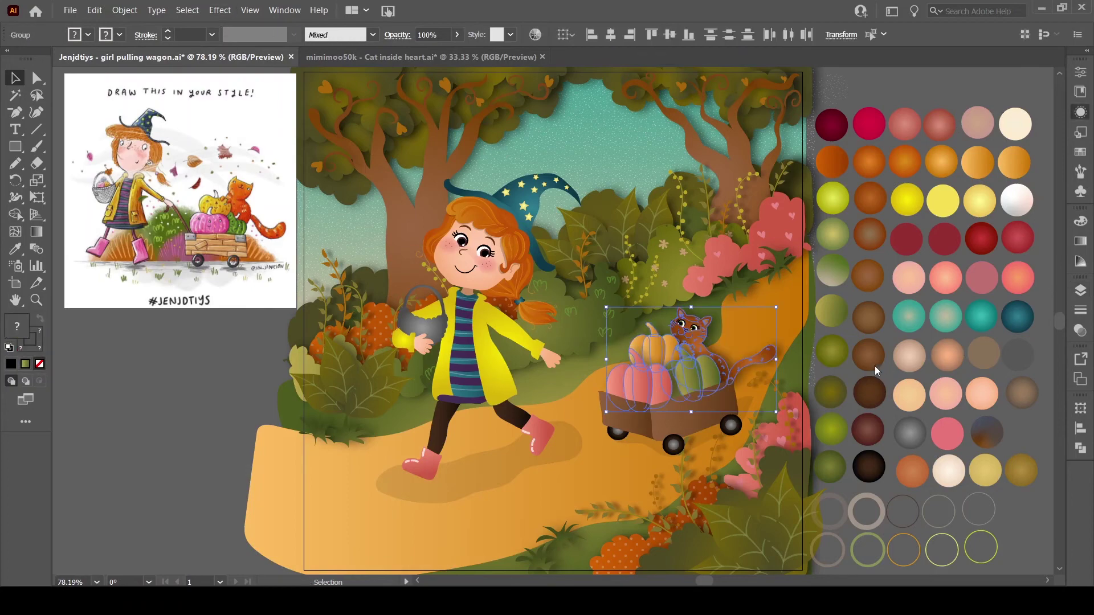
click(186, 420)
key(ctrl+plus)
key(ctrl+plus)
key(b)
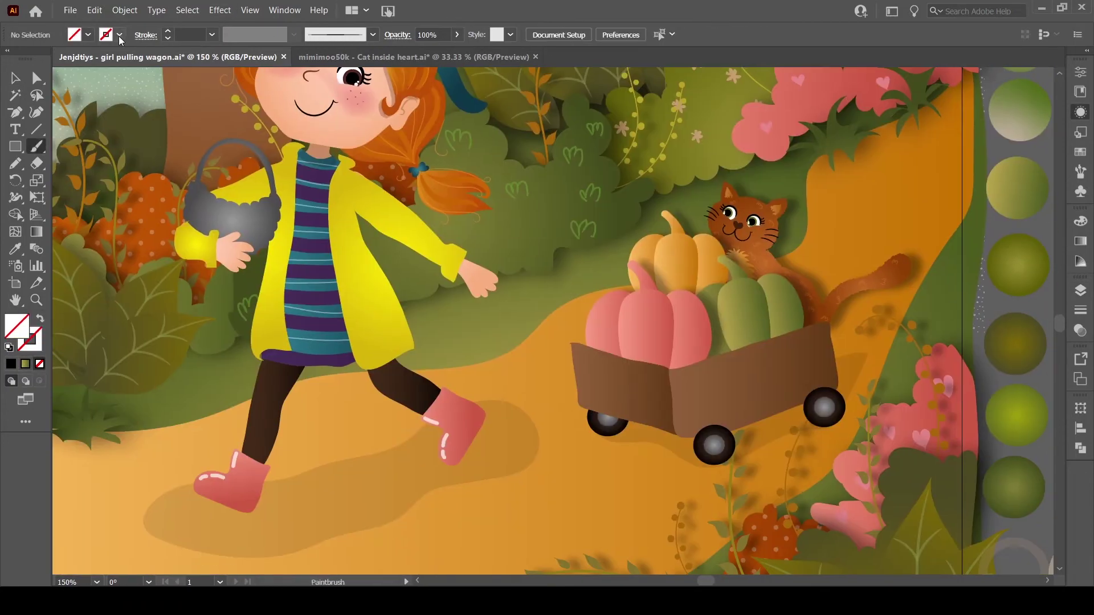
Paint a black rope from the girl's hand to the wagon, with a small bow at the wagon
drag(568, 337, 618, 367)
key(v)
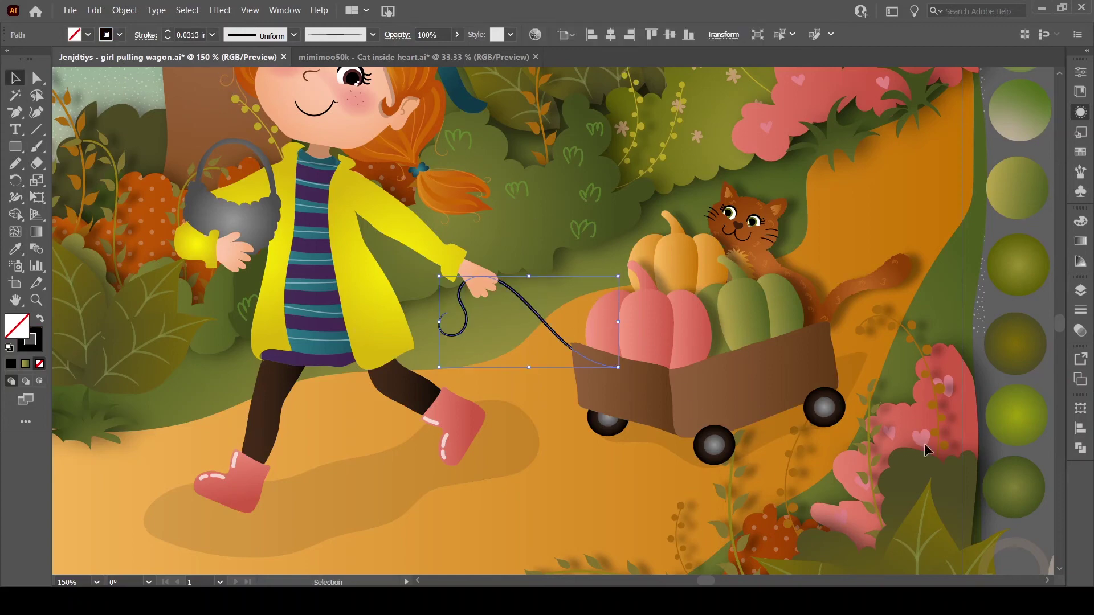
key(ctrl+shift+a)
scroll(562, 394, up, 4)
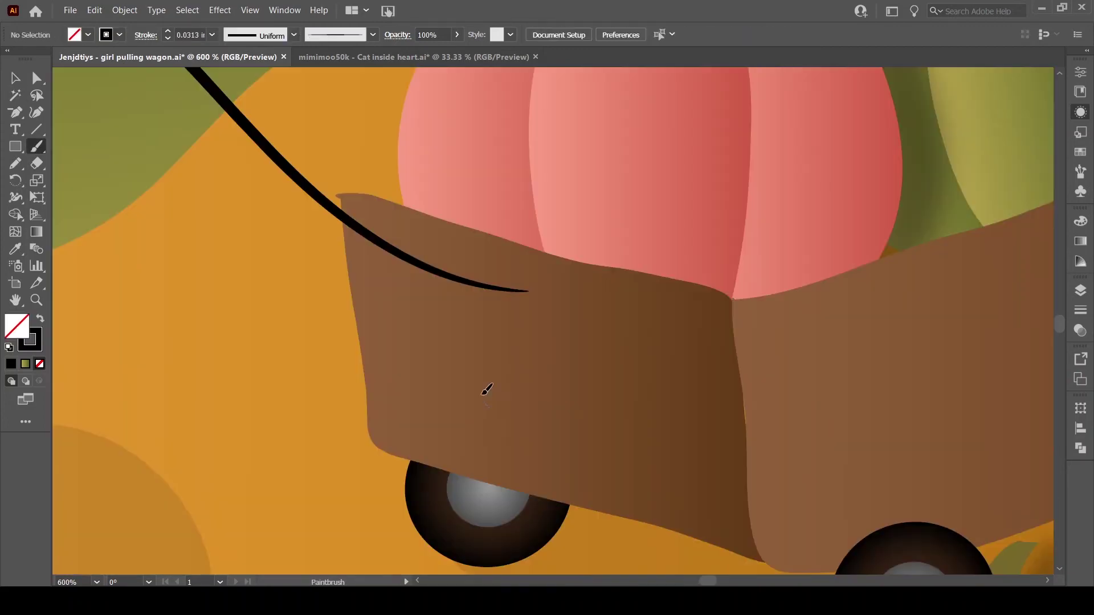
drag(591, 234, 598, 365)
Redraw the girl's hand so it grips the rope
key(n)
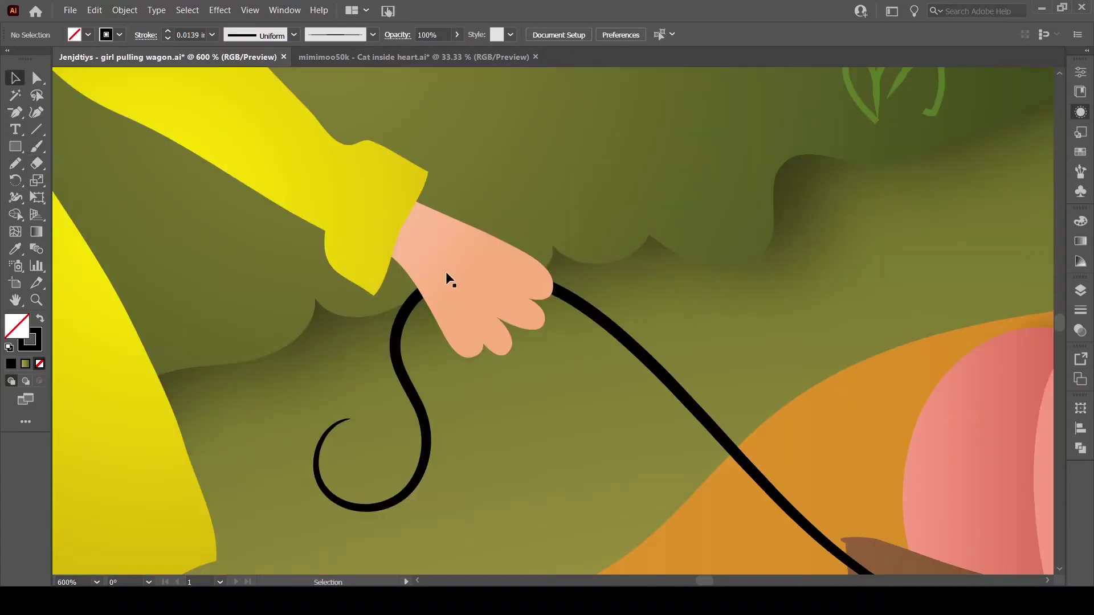
drag(483, 329, 462, 335)
key(ctrl+shift+a)
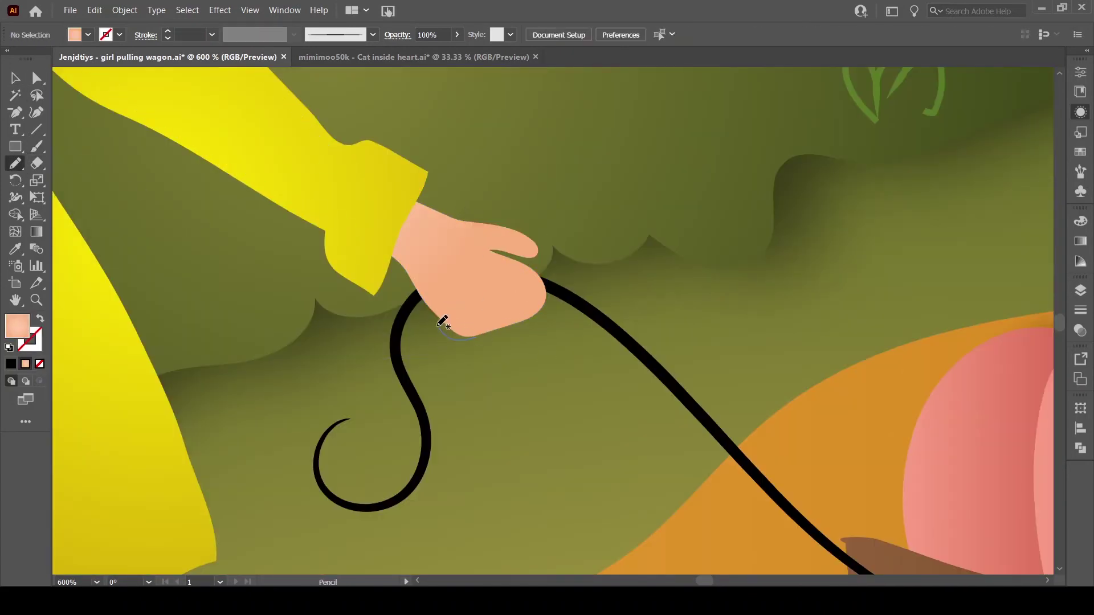
Add shading strokes to the fingers and adjust the hand's gradient
drag(479, 242, 516, 299)
key(g)
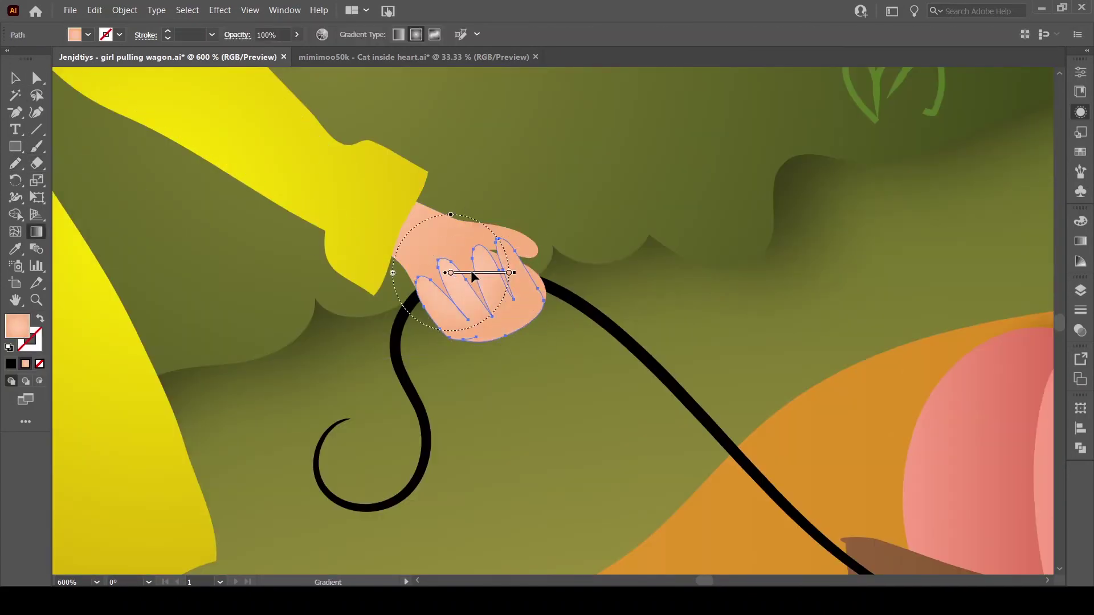
key(n)
key(v)
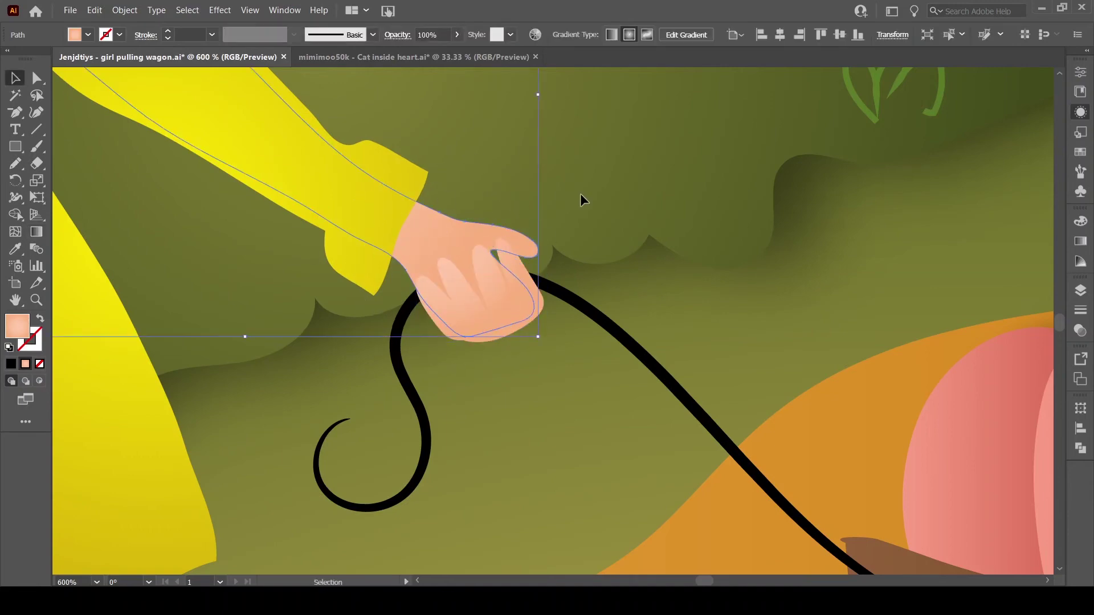
key(ctrl+equal)
key(ctrl+shift+a)
key(ctrl+equal)
key(ctrl+equal)
click(573, 404)
Set the finger shading to 20% opacity
key(2)
key(ctrl+shift+a)
key(ctrl+0)
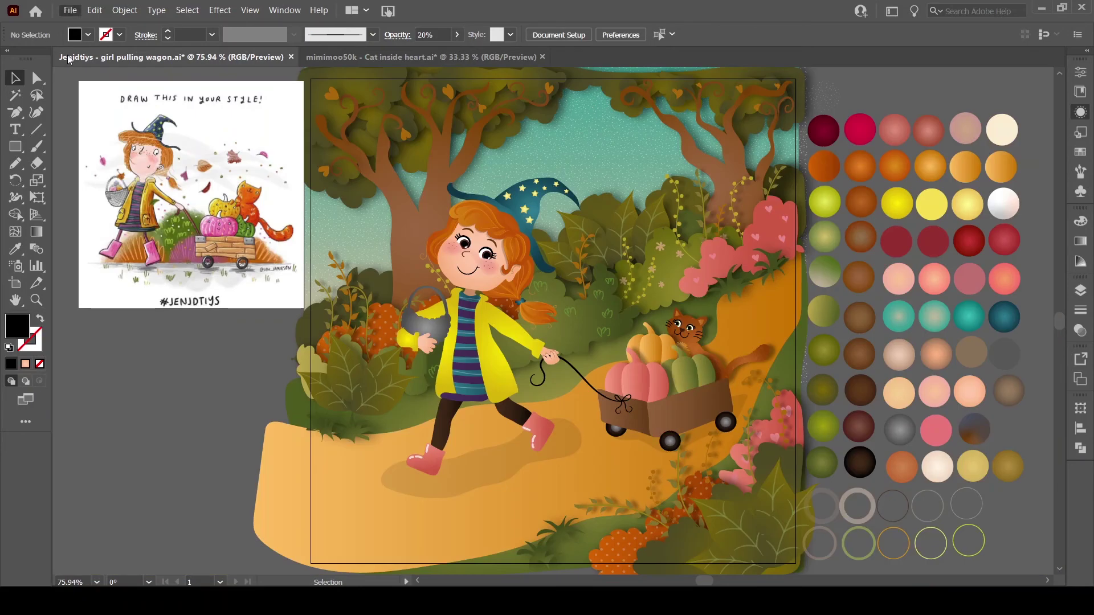
scroll(631, 334, up, 5)
scroll(493, 228, up, 3)
click(493, 228)
Draw scalloped weave lines across the grey basket
key(n)
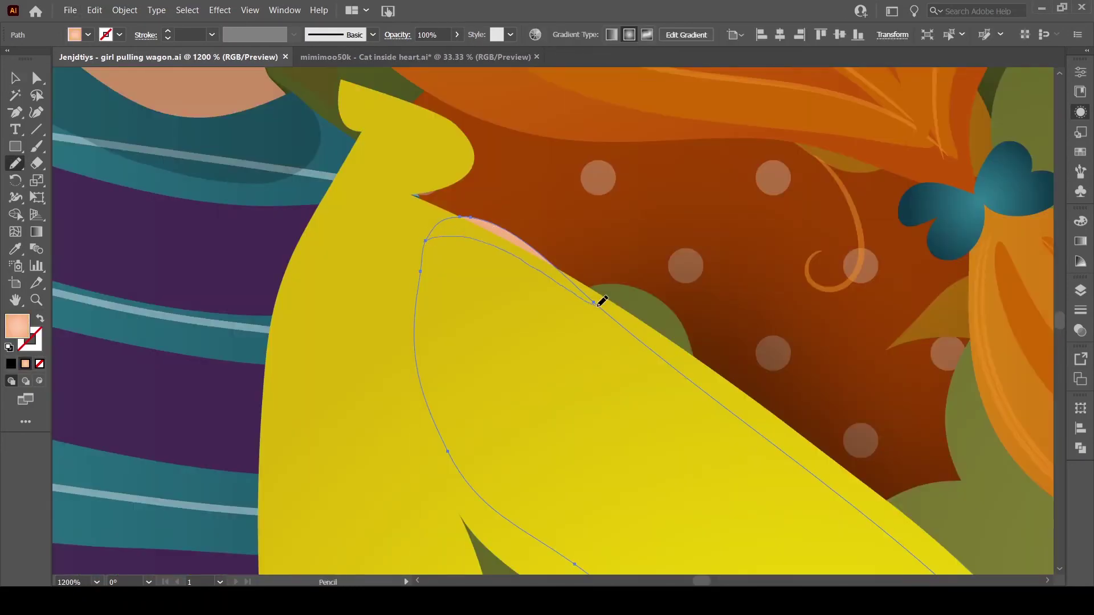
scroll(334, 454, down, 10)
key(ctrl+shift+a)
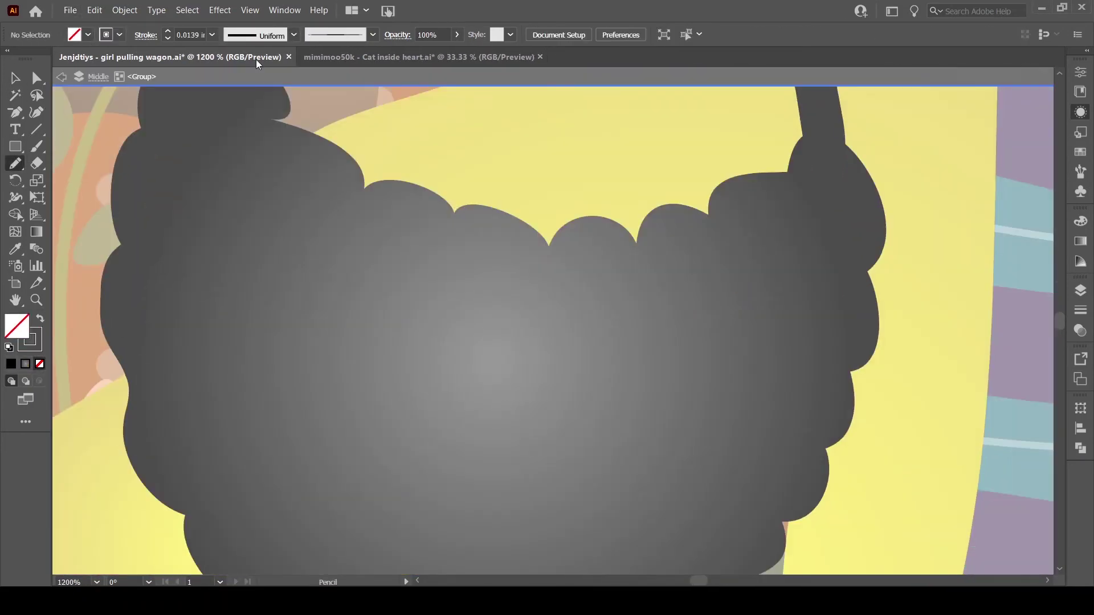
drag(624, 310, 795, 255)
key(ctrl+minus)
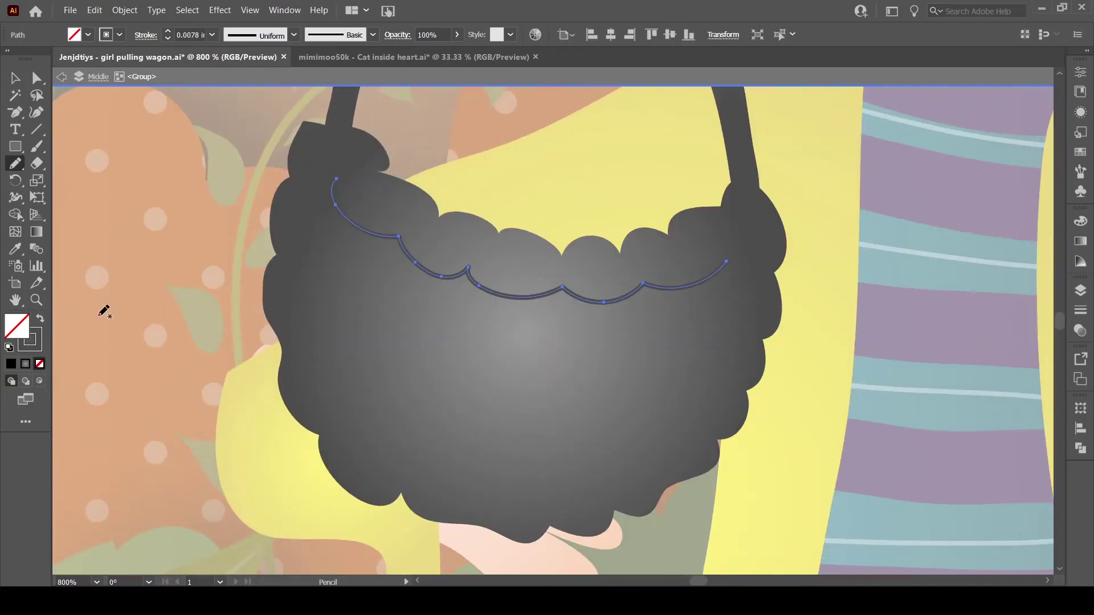
drag(531, 356, 719, 342)
drag(706, 379, 367, 452)
scroll(367, 452, up, 3)
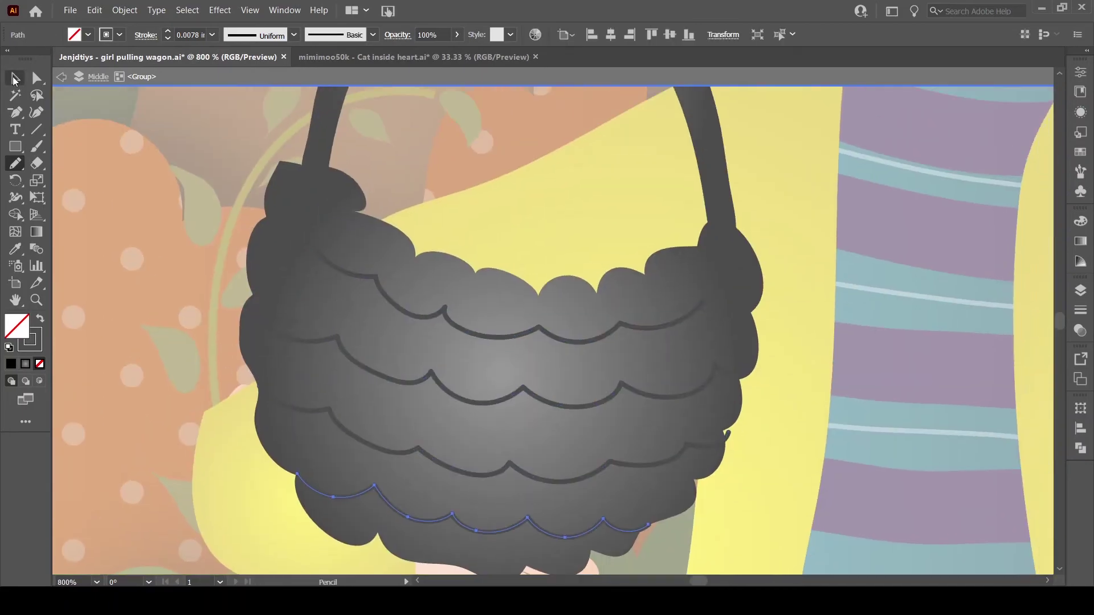
key(v)
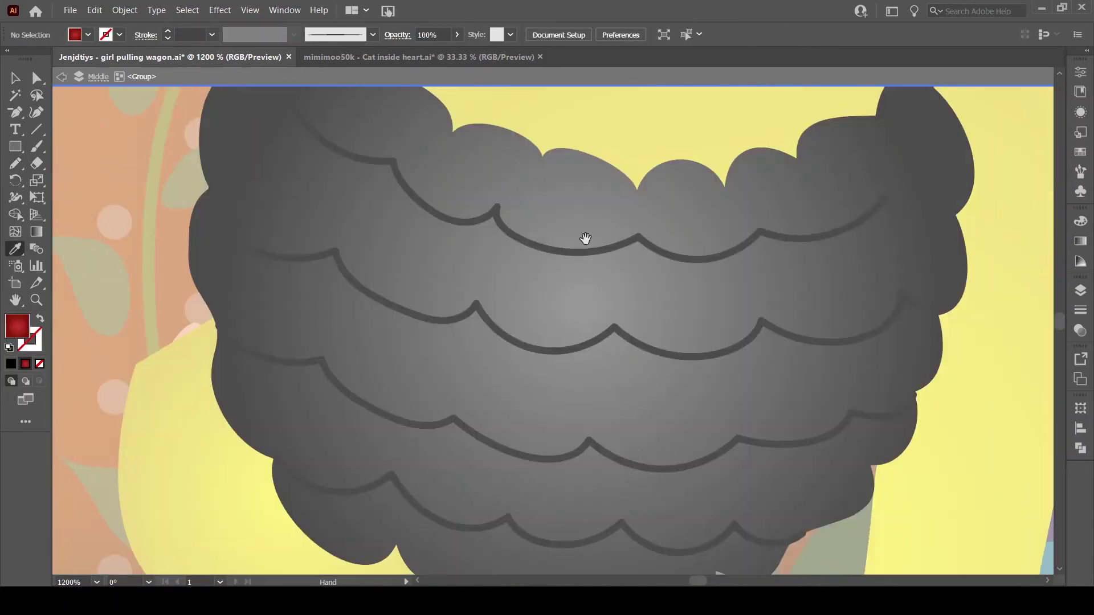
Draw a red apple shape sitting in the basket
mouse_move(353, 370)
mouse_down()
mouse_move(397, 233)
mouse_move(356, 373)
mouse_up()
key(i)
key(ctrl+minus)
key(ctrl+minus)
key(ctrl+minus)
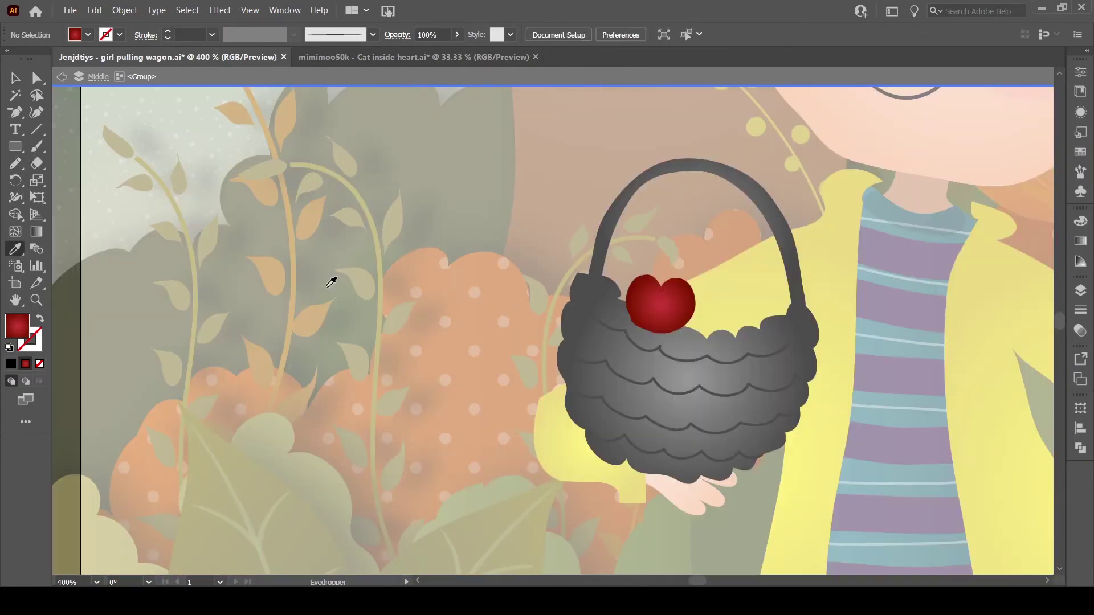
Give the apple a stem and leaf and reposition its radial gradient highlight
key(ctrl+plus)
key(ctrl+plus)
key(ctrl+plus)
key(n)
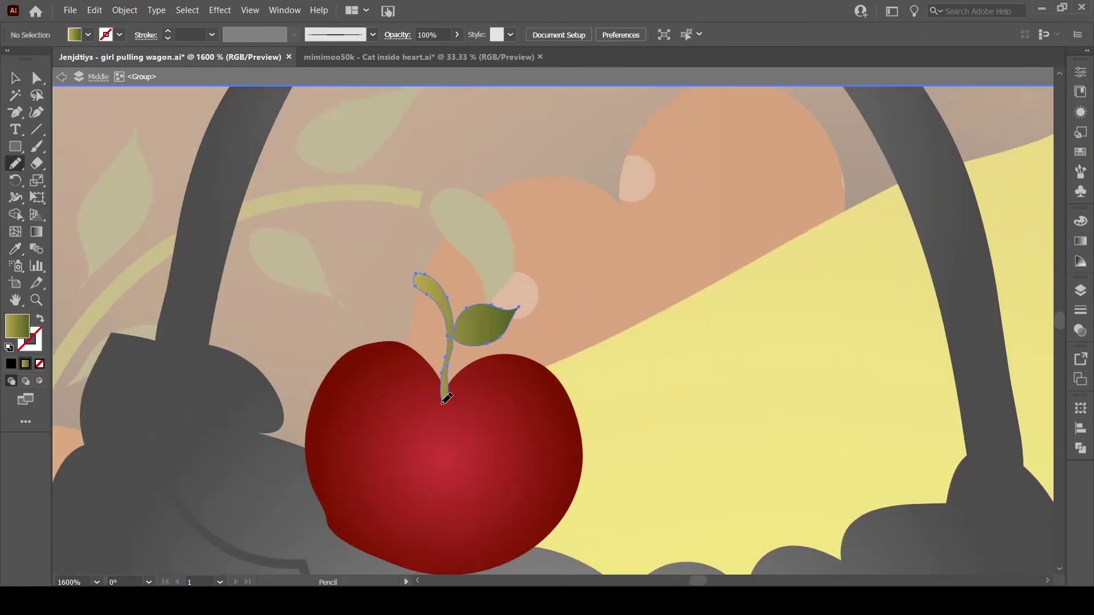
key(v)
click(549, 422)
key(g)
drag(538, 447, 599, 452)
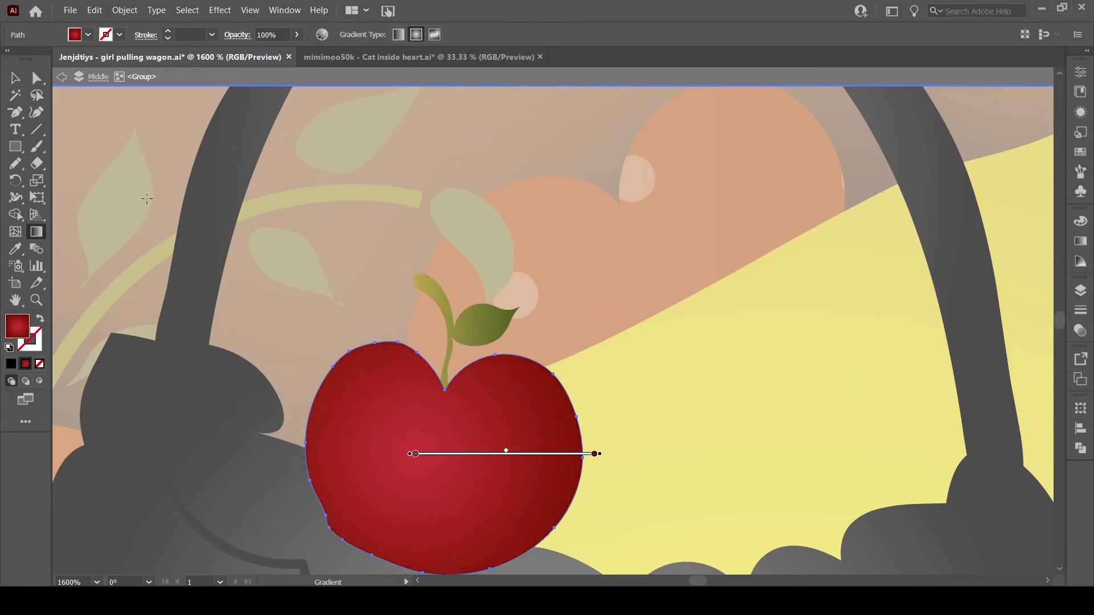
Draw a white highlight stroke on the apple
key(ctrl+shift+a)
key(i)
key(ctrl+minus)
key(ctrl+minus)
key(ctrl+minus)
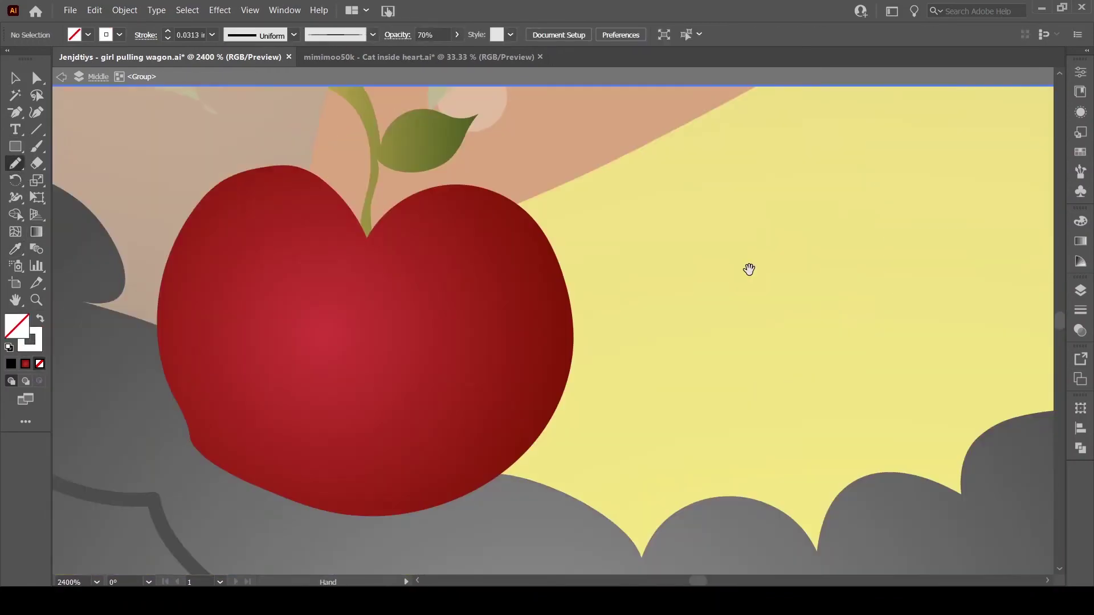
mouse_move(450, 216)
mouse_down()
mouse_move(525, 318)
mouse_move(513, 399)
mouse_up()
key(v)
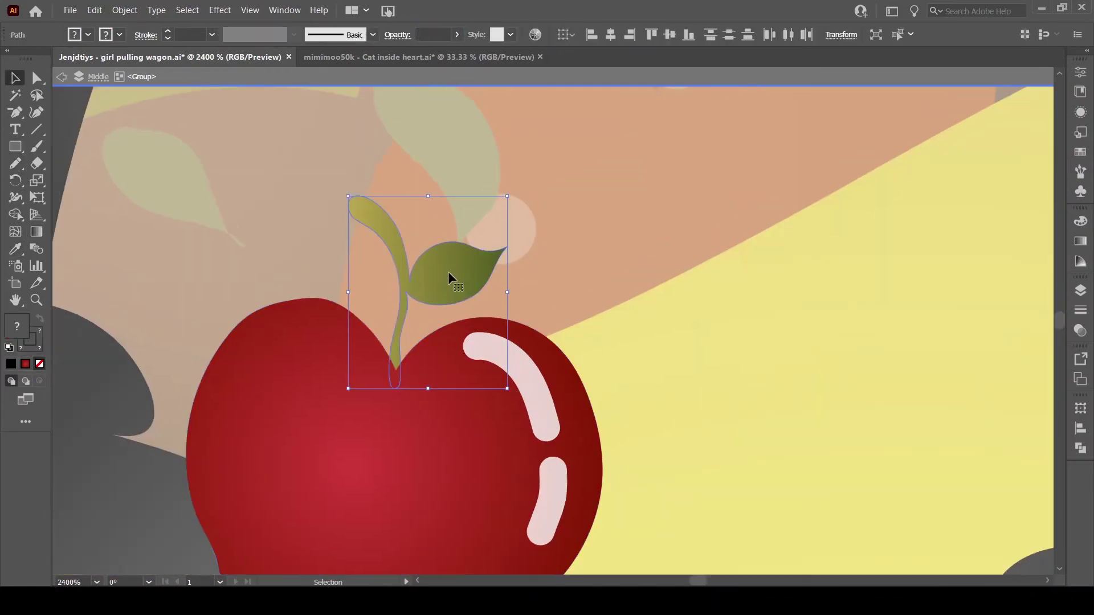
key(ctrl+shift+a)
scroll(520, 295, down, 3)
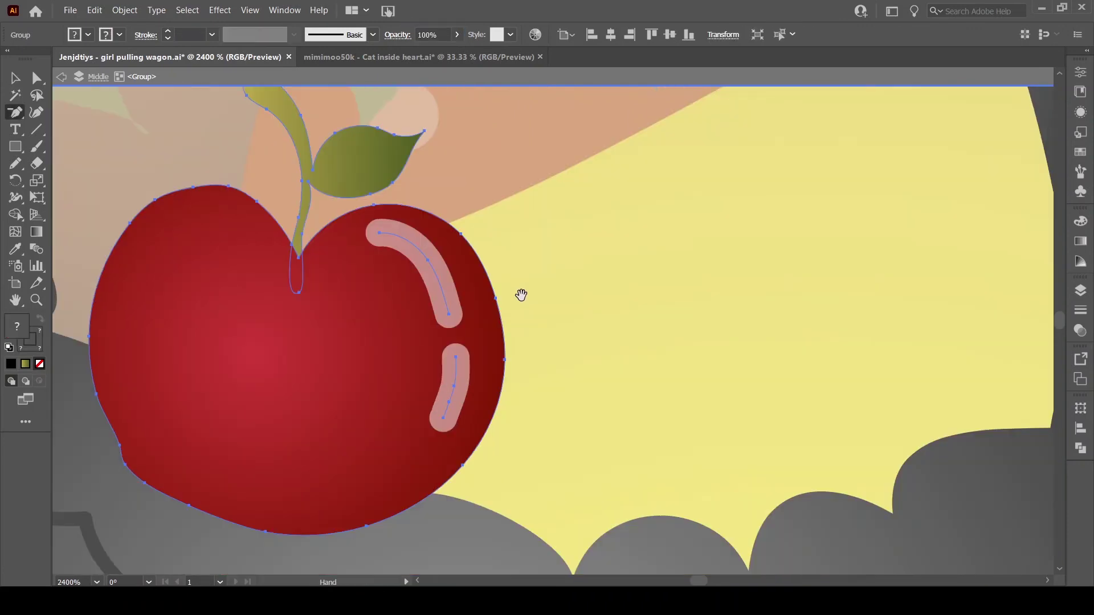
key(ctrl+minus)
Alt-drag rotated copies of the apple to fill the basket with a cluster
drag(441, 366, 788, 349)
drag(416, 331, 336, 273)
mouse_move(684, 342)
mouse_down()
mouse_move(555, 279)
mouse_move(527, 365)
mouse_up()
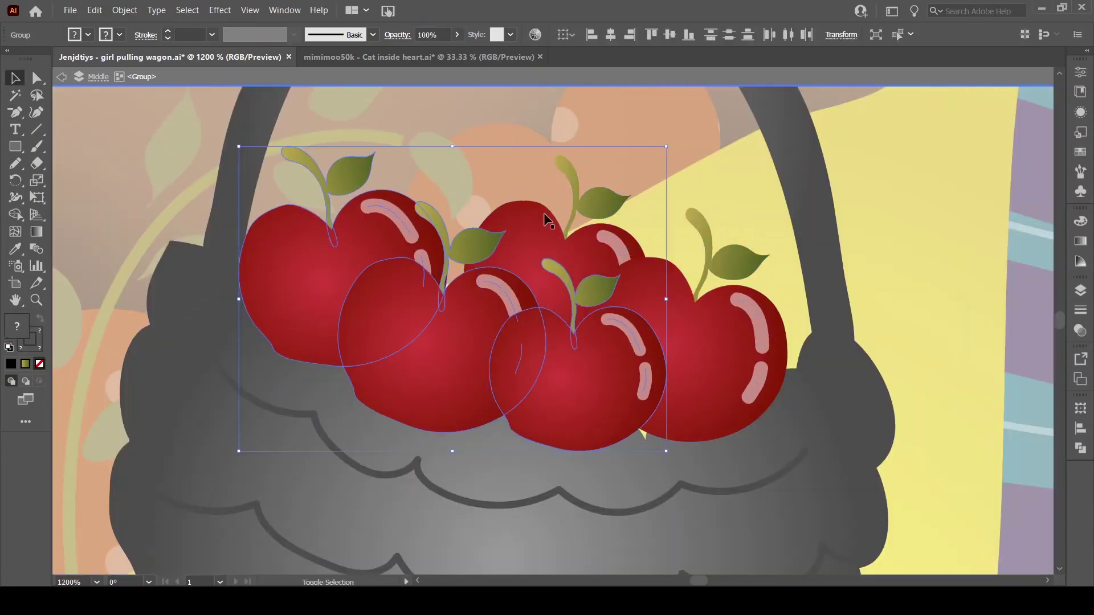
drag(570, 297, 627, 353)
scroll(897, 264, down, 3)
scroll(897, 263, down, 5)
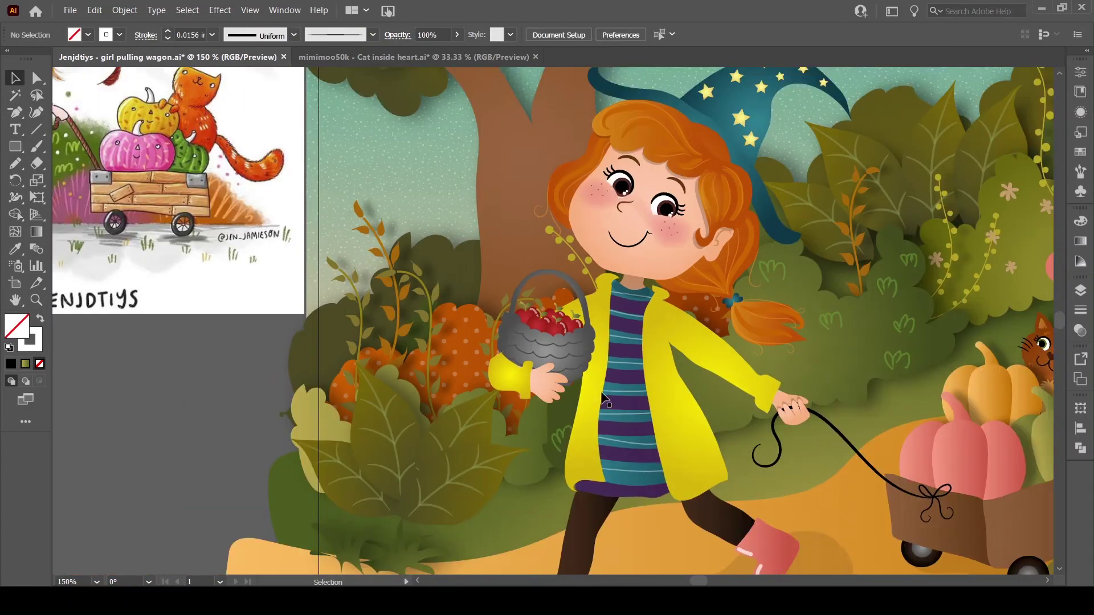
Draw two yellow pockets on the coat, each with a flap
key(ctrl+shift+a)
scroll(230, 223, up, 4)
key(n)
drag(539, 330, 463, 288)
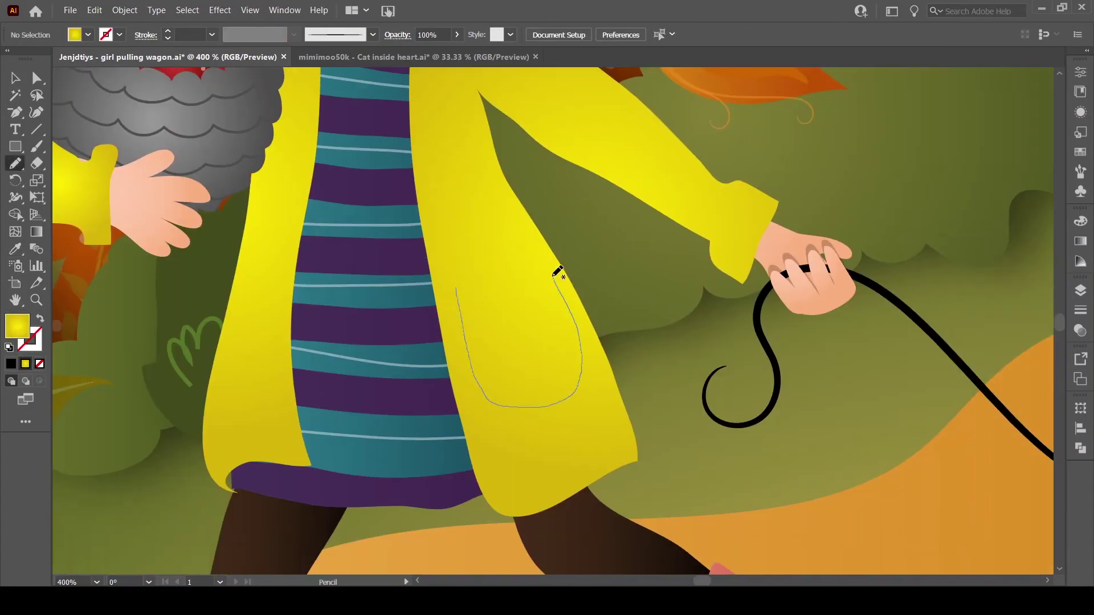
drag(571, 298, 457, 290)
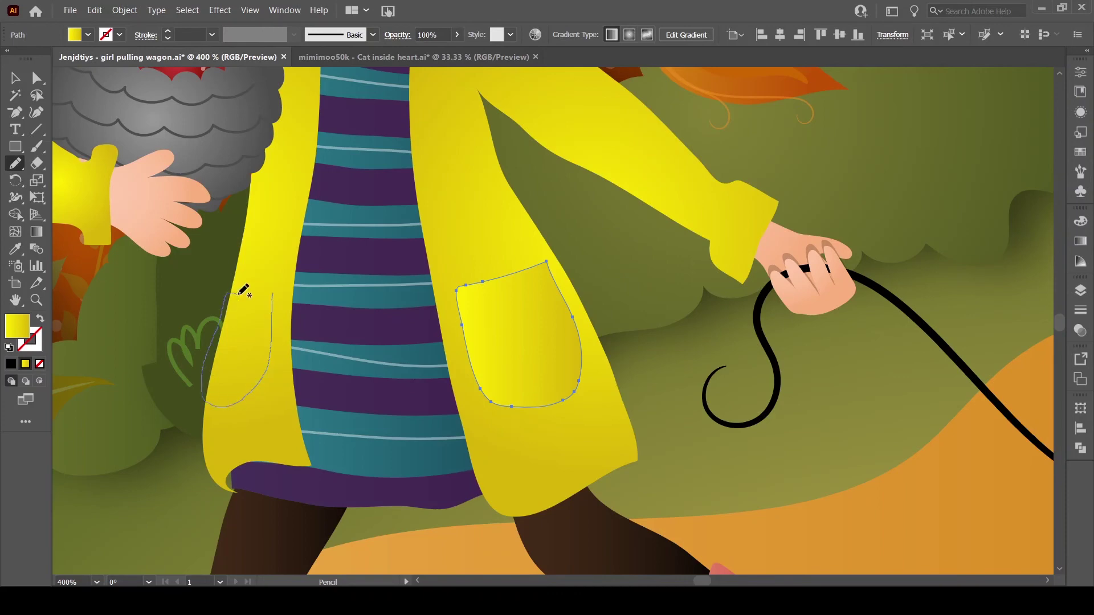
drag(233, 288, 271, 294)
drag(521, 308, 501, 263)
drag(361, 257, 322, 261)
Add a small orange heart on each pocket
key(i)
click(99, 208)
click(98, 445)
mouse_move(98, 208)
mouse_down()
mouse_move(98, 445)
mouse_move(35, 171)
mouse_up()
key(p)
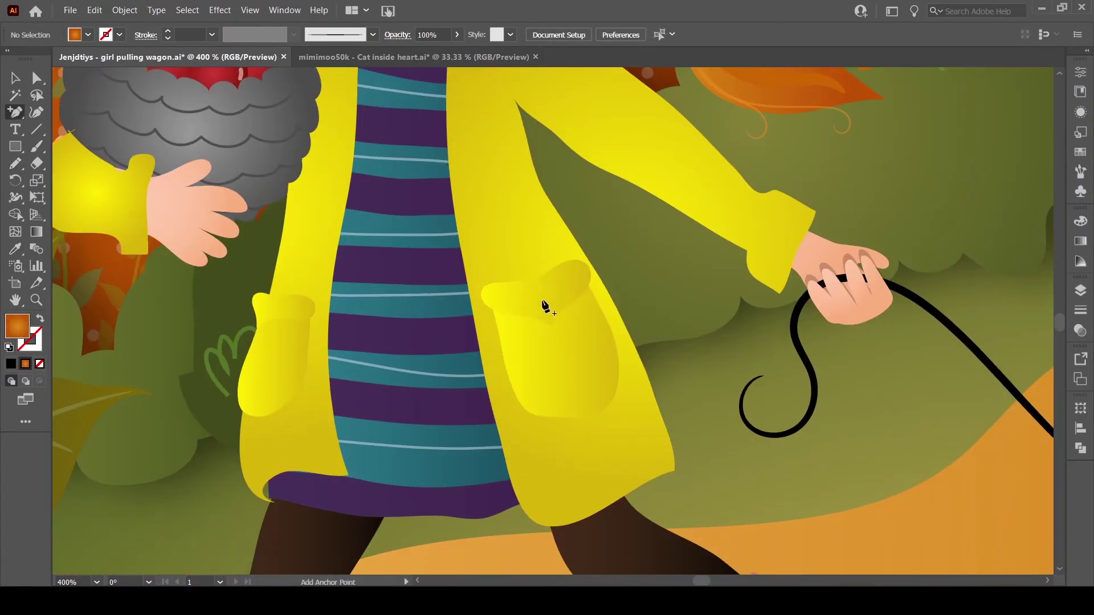
drag(557, 316, 533, 312)
key(v)
Add inset dashed orange stitching inside both pockets
double_click(582, 370)
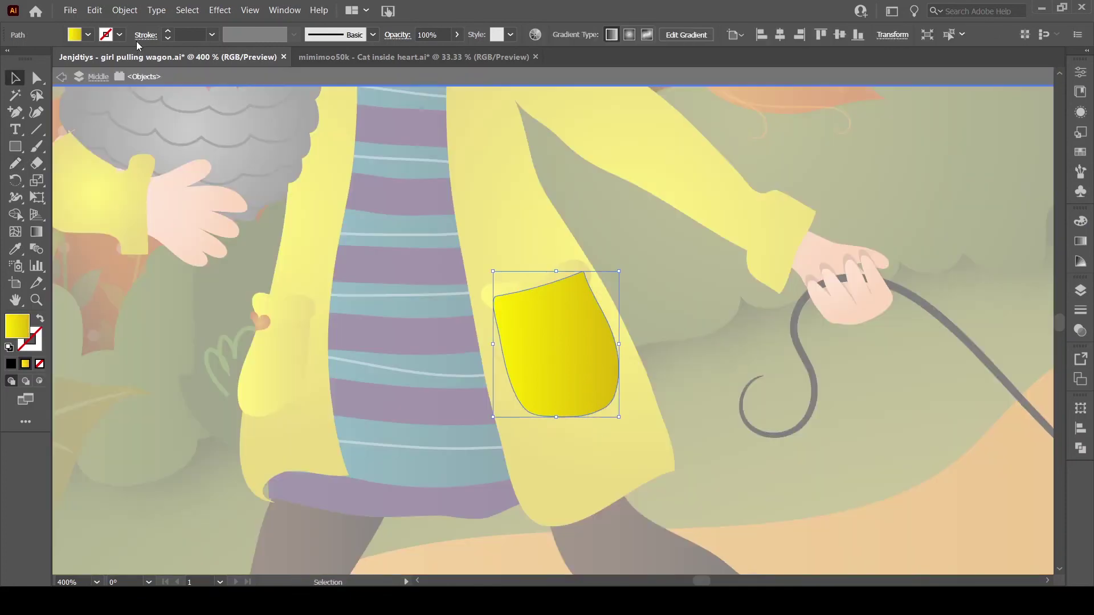
key(ctrl+z)
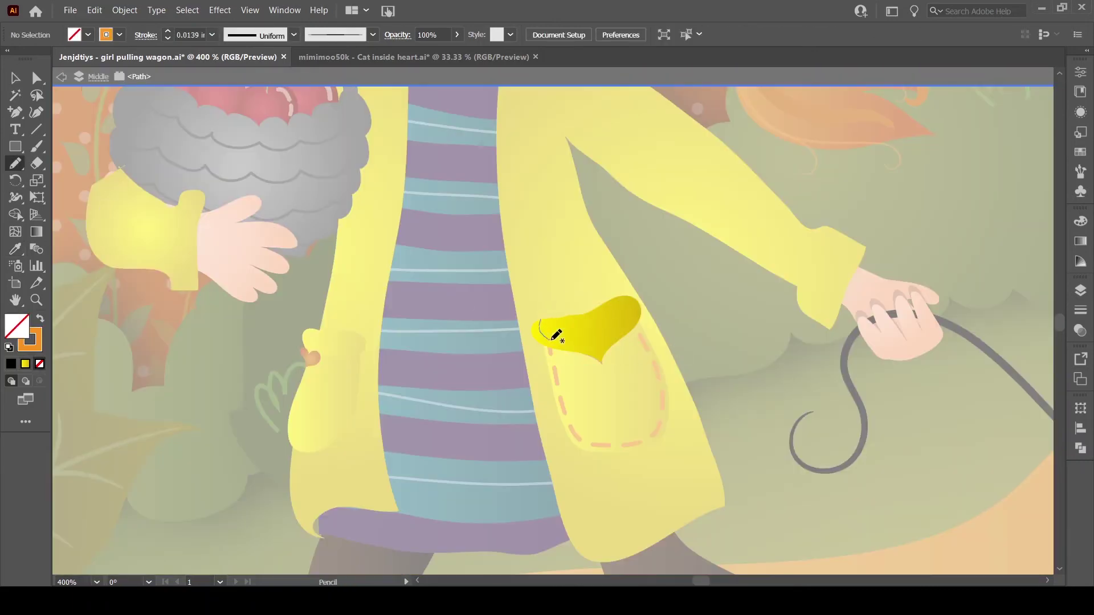
key(Escape)
double_click(316, 427)
key(n)
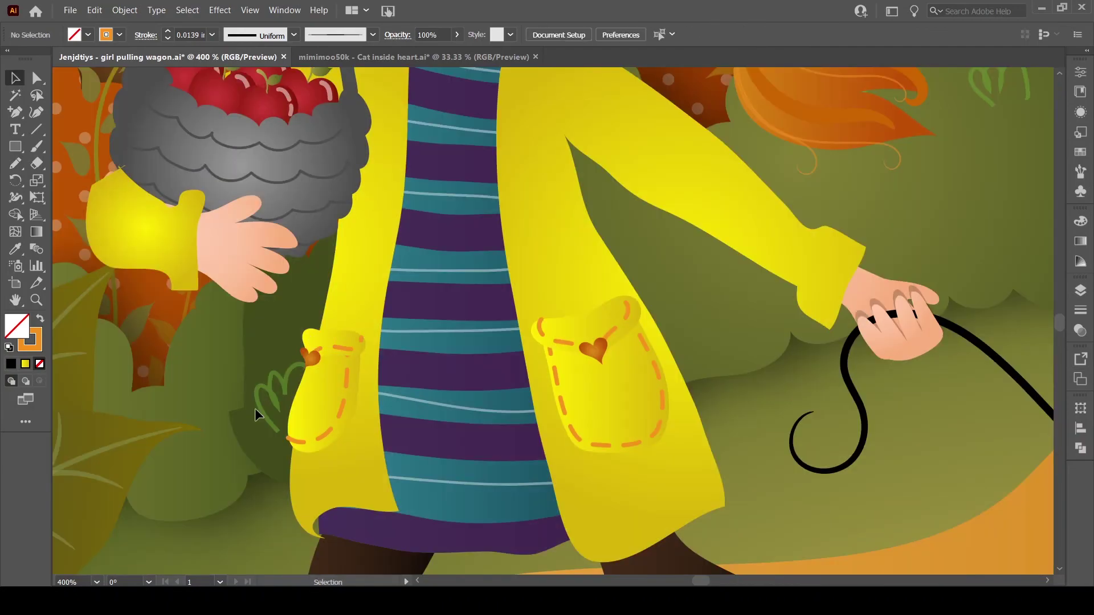
click(617, 442)
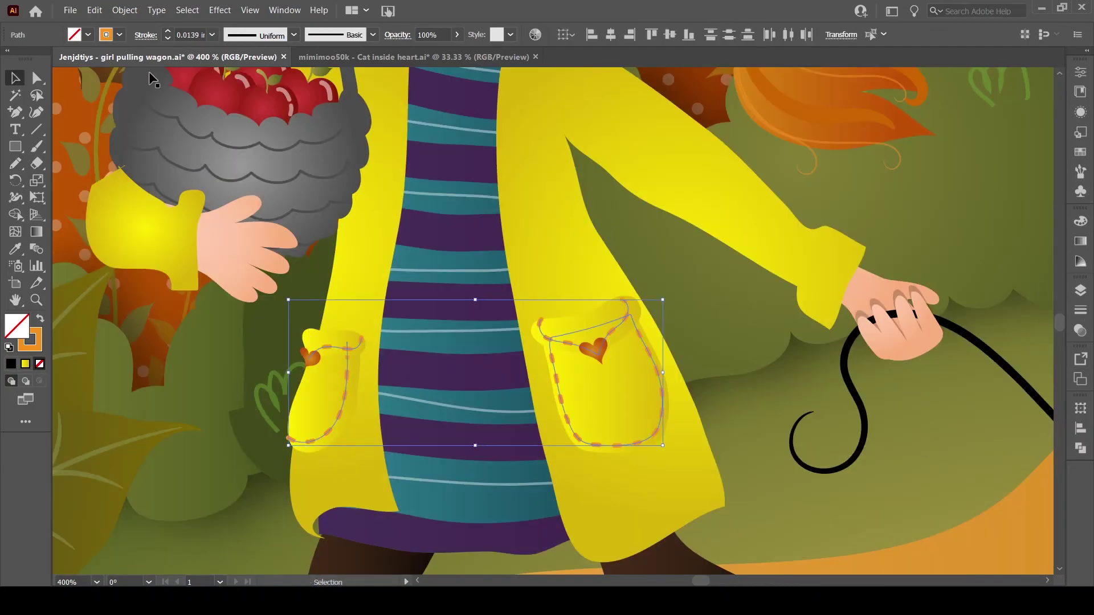
key(ctrl+shift+a)
key(ctrl+minus)
Draw dashed orange stitching along the coat's front edge, hem and cuffs
key(n)
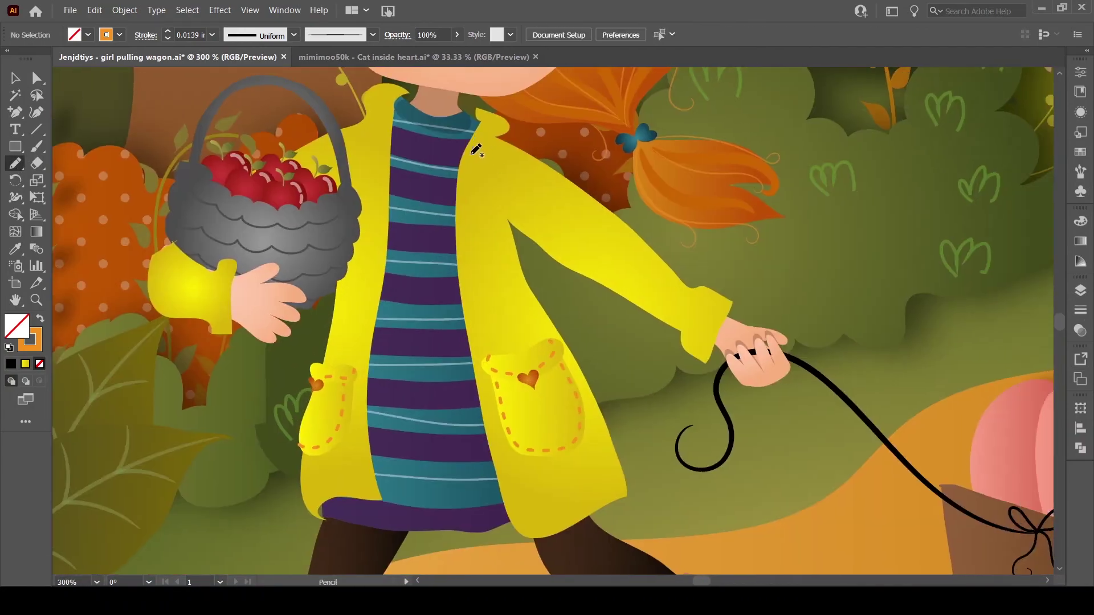
drag(527, 518, 625, 482)
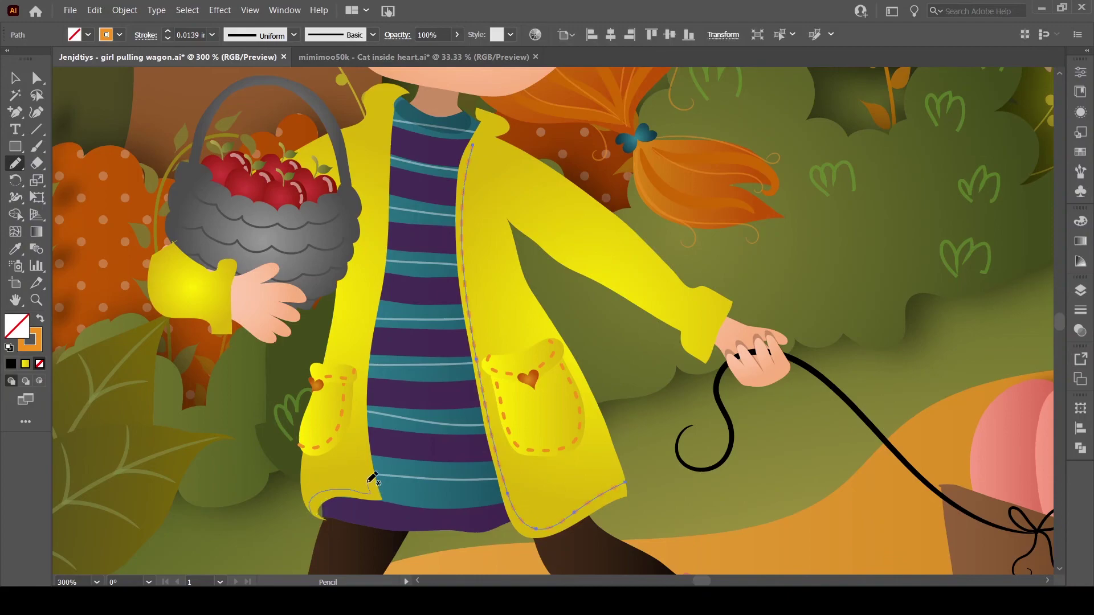
key(v)
key(ctrl+shift+a)
key(ctrl+plus)
key(ctrl+plus)
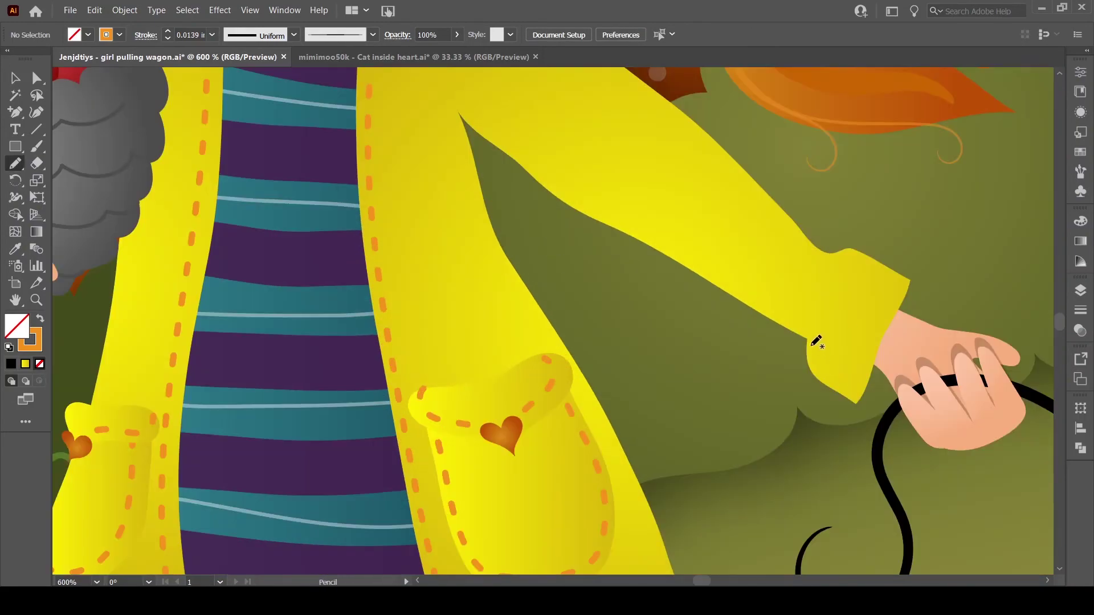
scroll(816, 346, left, 10)
ctrl+click(399, 257)
key(v)
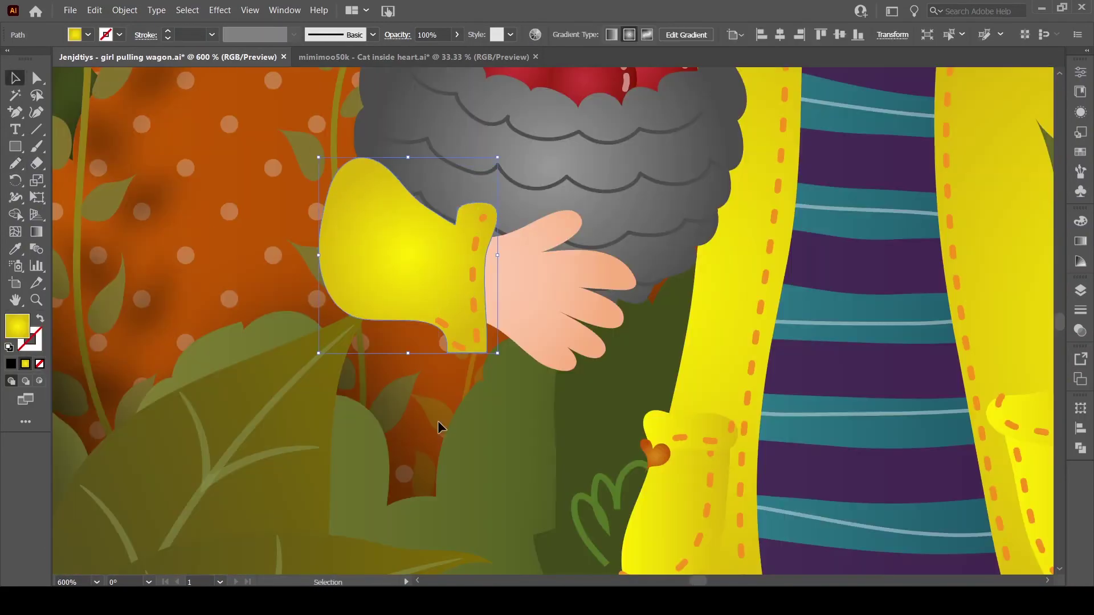
key(ctrl+0)
key(ctrl+shift+a)
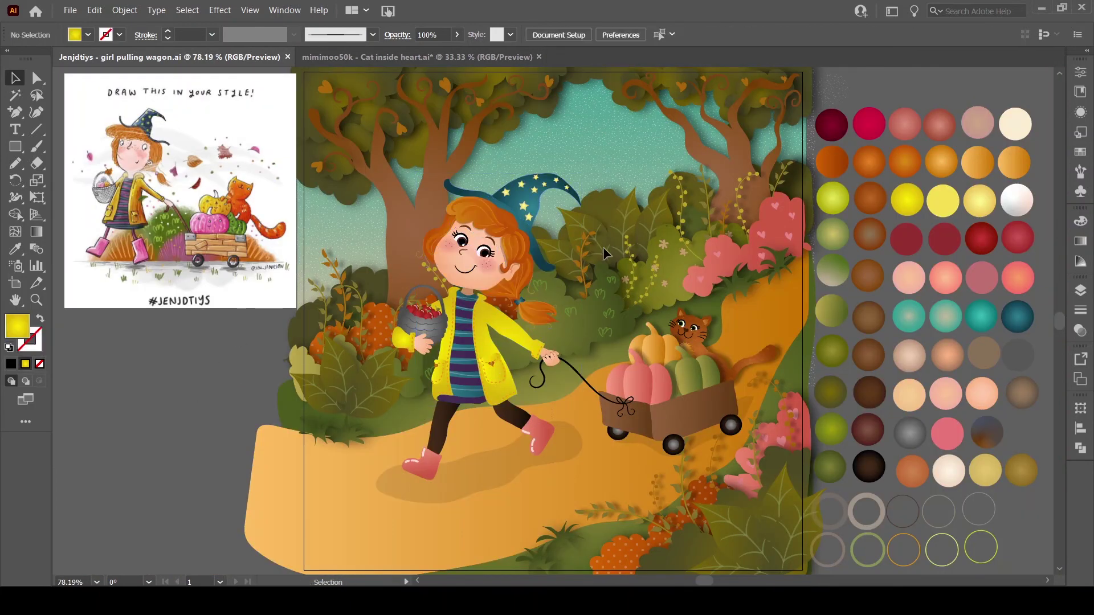
Isolate the orange path and scatter four small darker brown leaf shapes across it
key(ctrl+z)
key(ctrl+z)
key(ctrl+z)
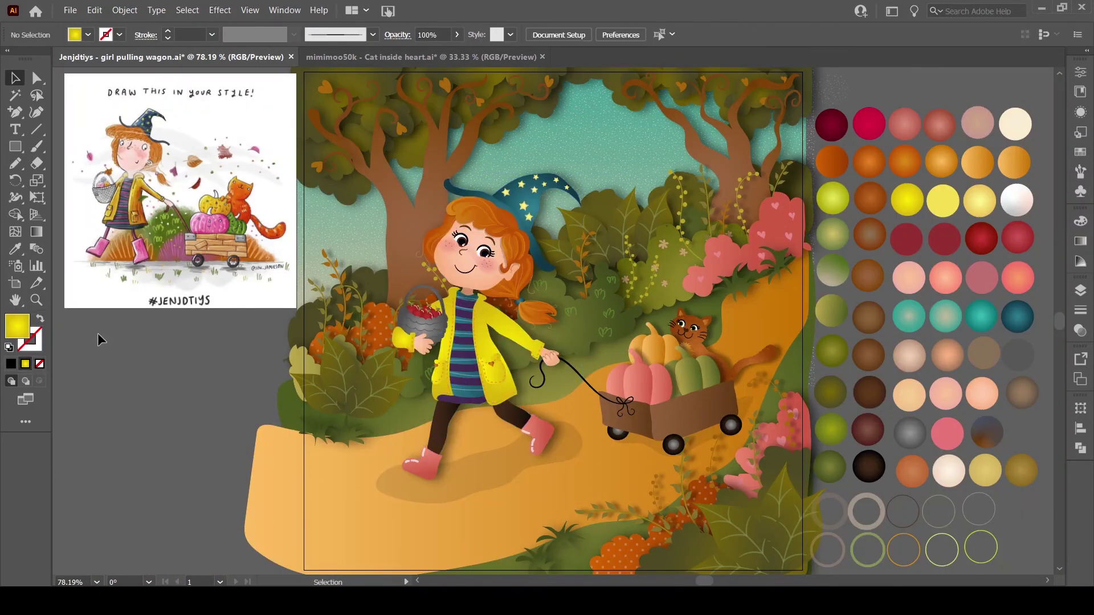
double_click(256, 487)
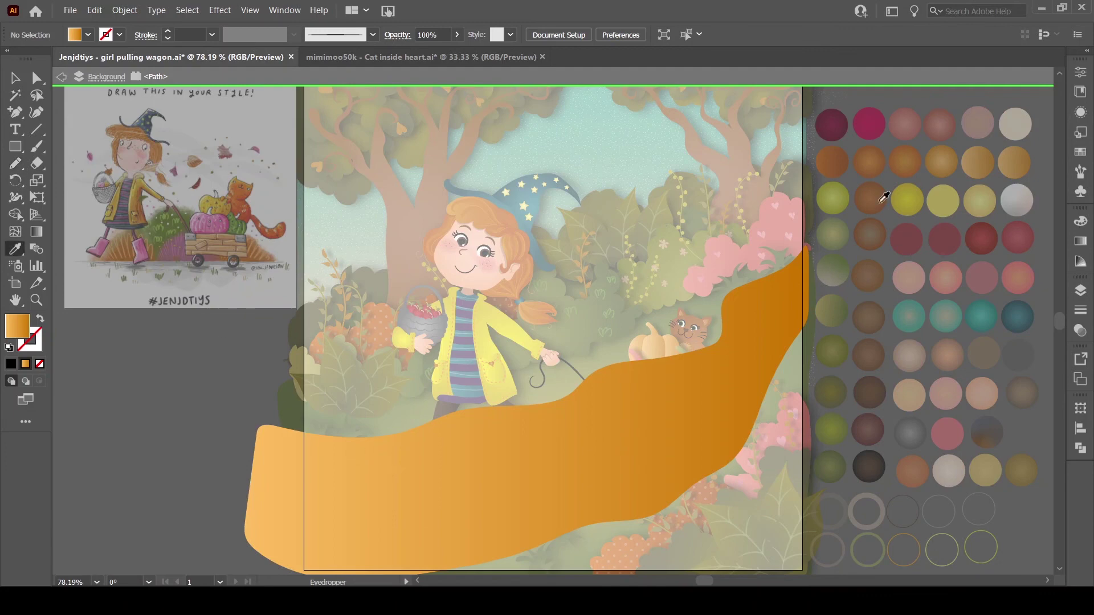
drag(769, 299, 780, 306)
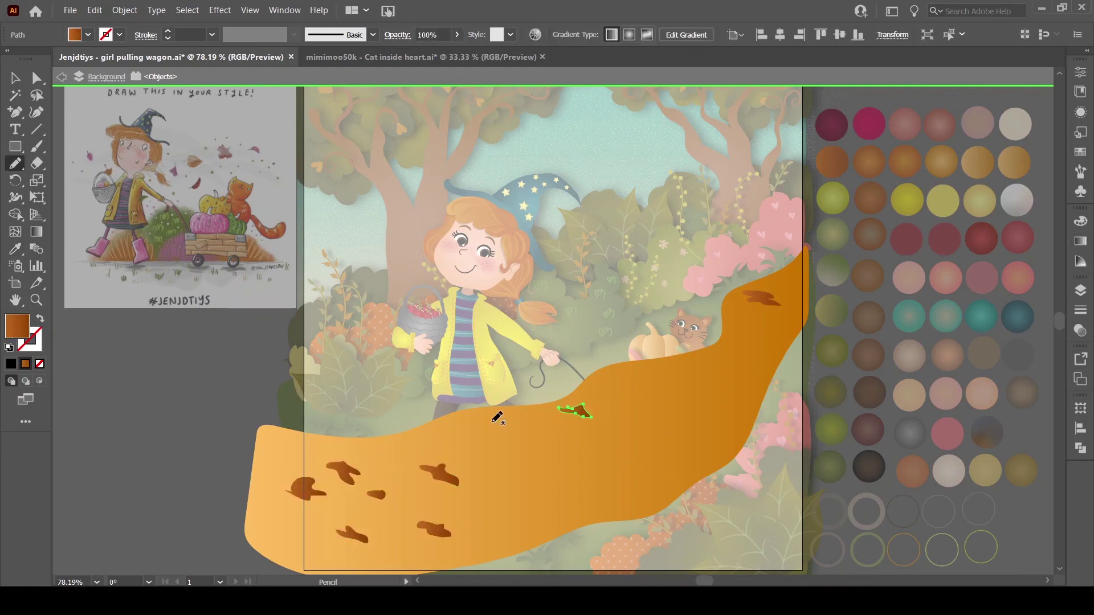
drag(722, 410, 727, 413)
drag(532, 495, 572, 499)
drag(488, 461, 514, 470)
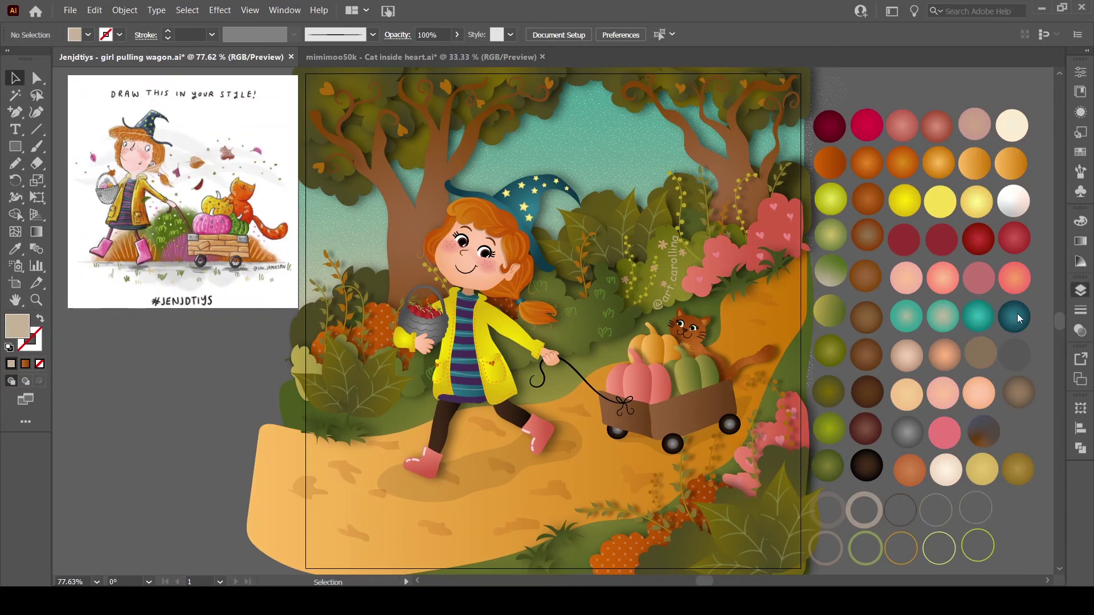
Draw a wind swirl across the scene and give it a cream fill
key(i)
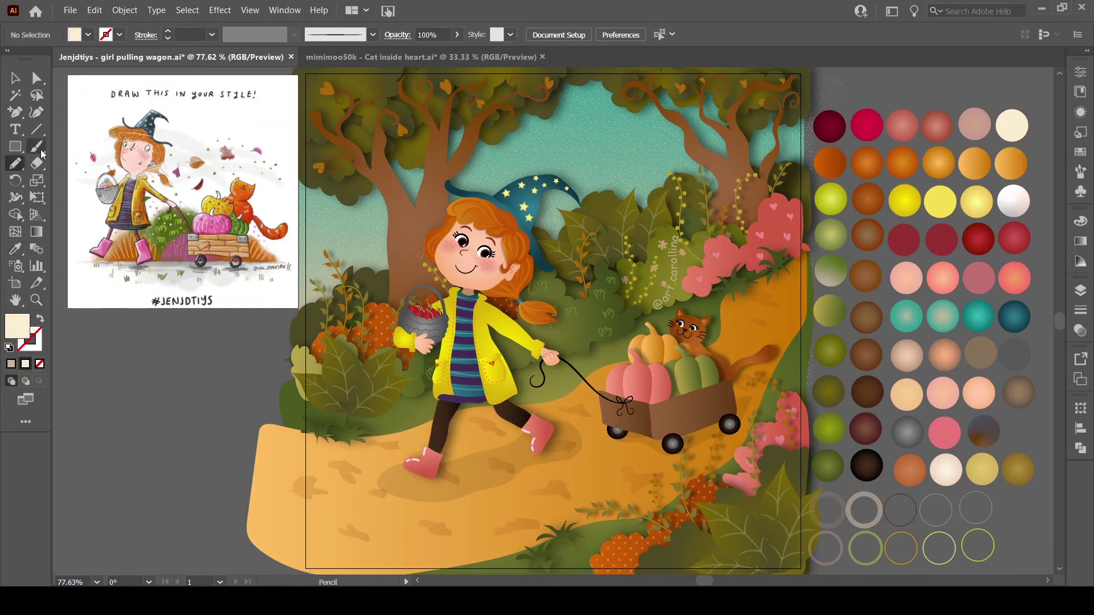
click(38, 147)
key(slash)
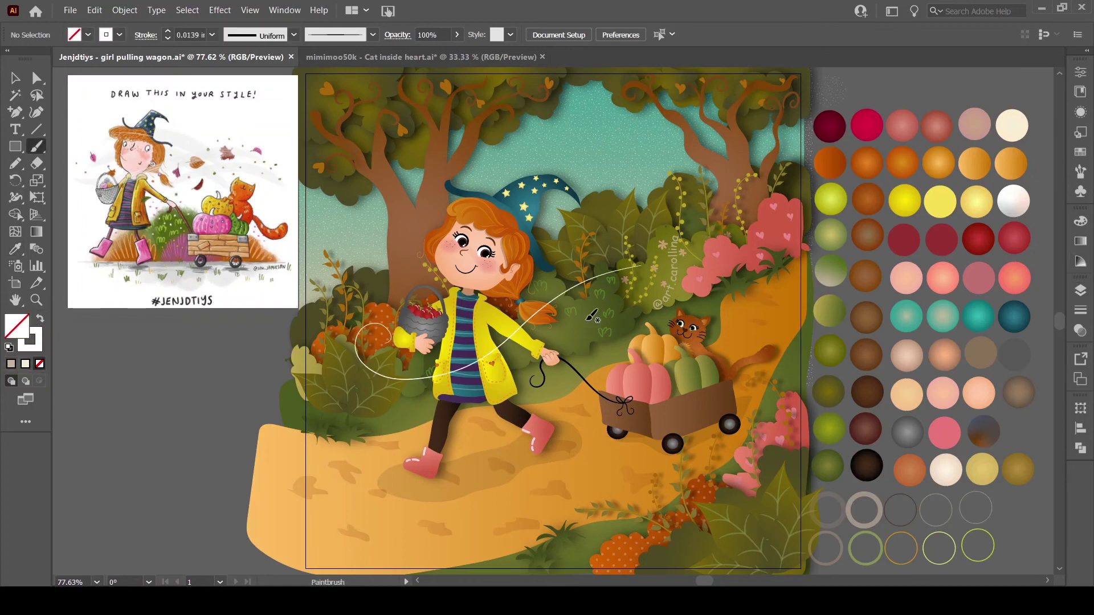
key(n)
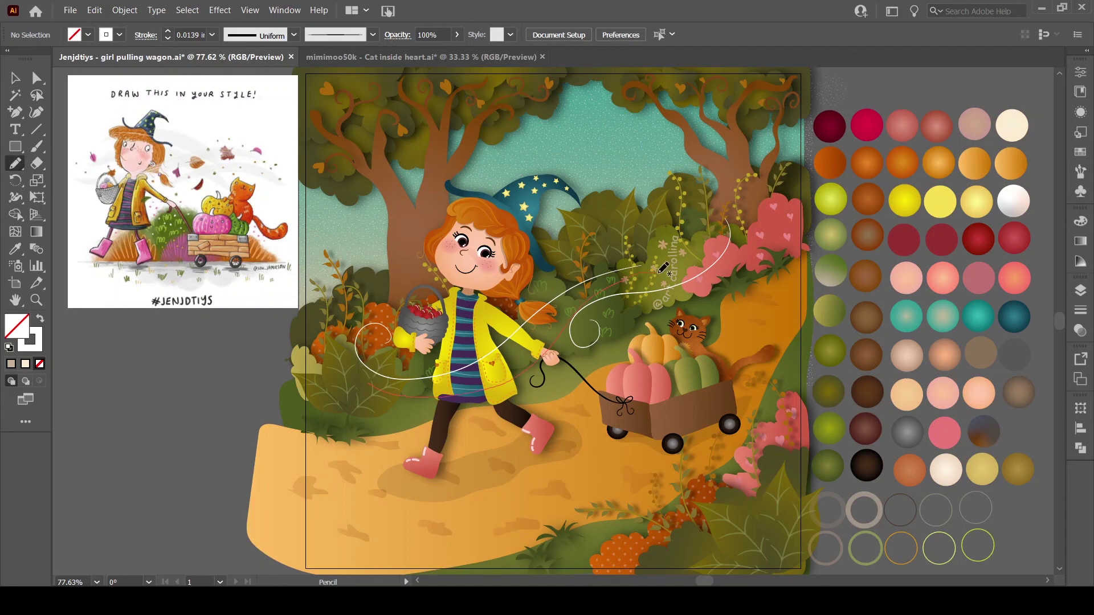
drag(378, 376, 377, 376)
key(i)
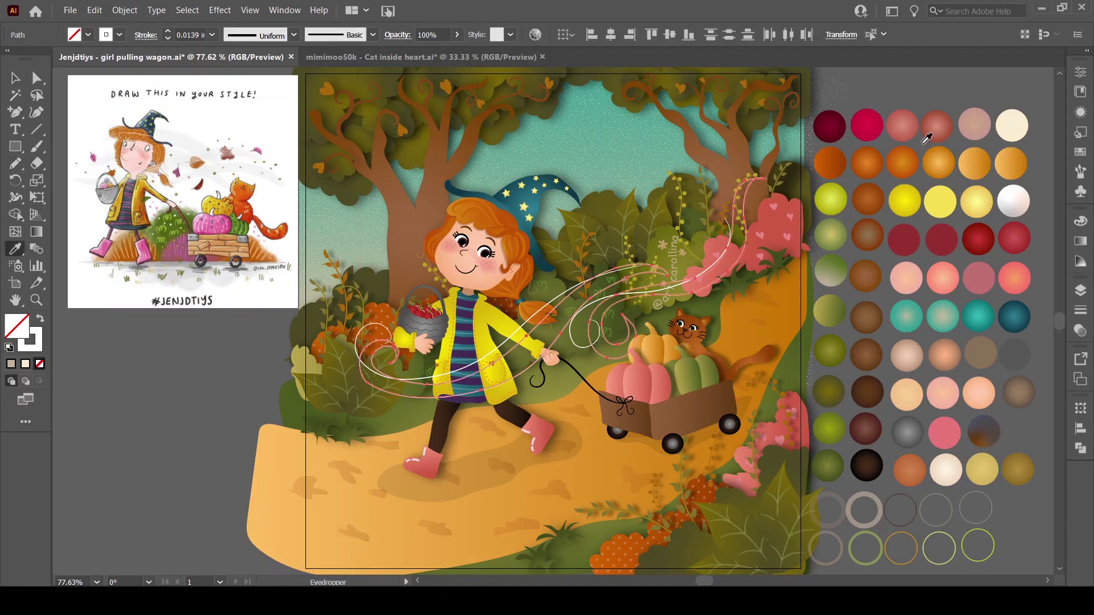
click(1012, 125)
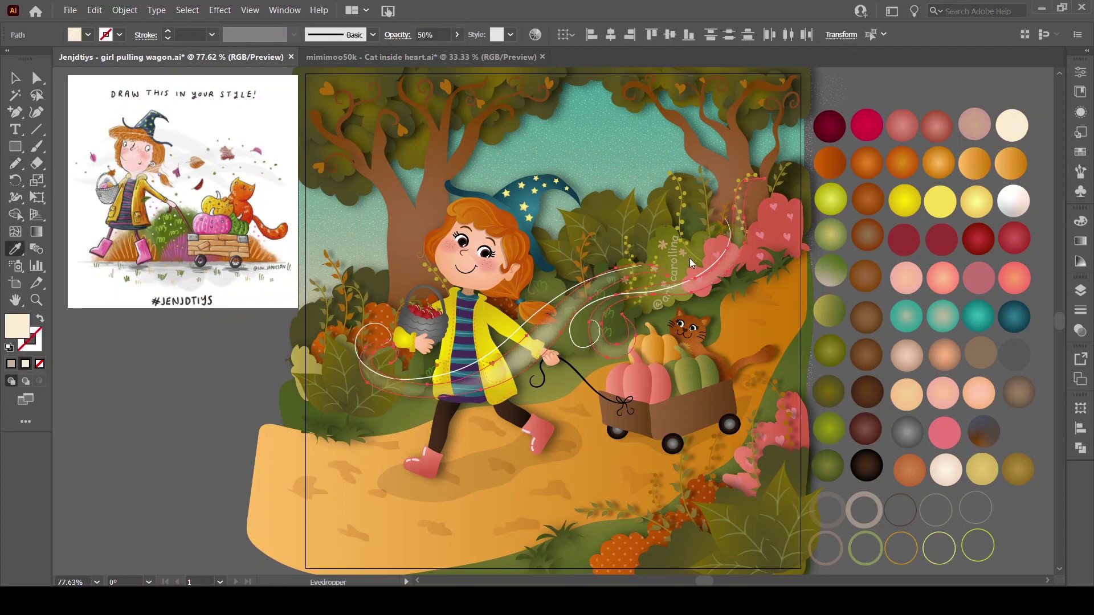
Reshape the cream wind swirl by redrawing parts of its outline
key(n)
drag(672, 267, 590, 271)
key(ctrl+equal)
key(ctrl+equal)
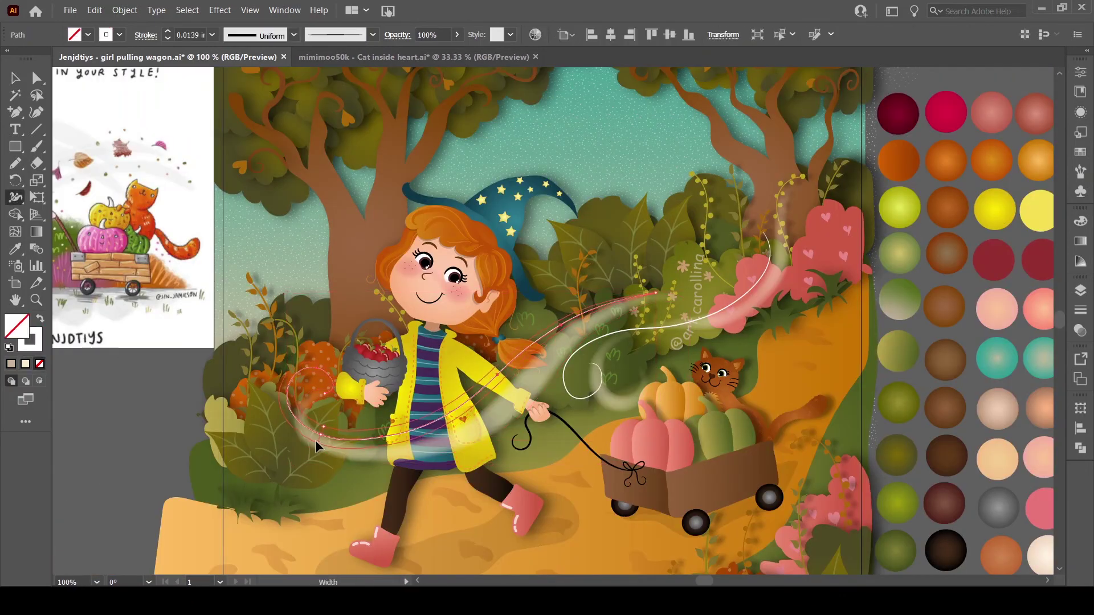
key(n)
ctrl+click(617, 385)
drag(619, 377, 631, 390)
key(v)
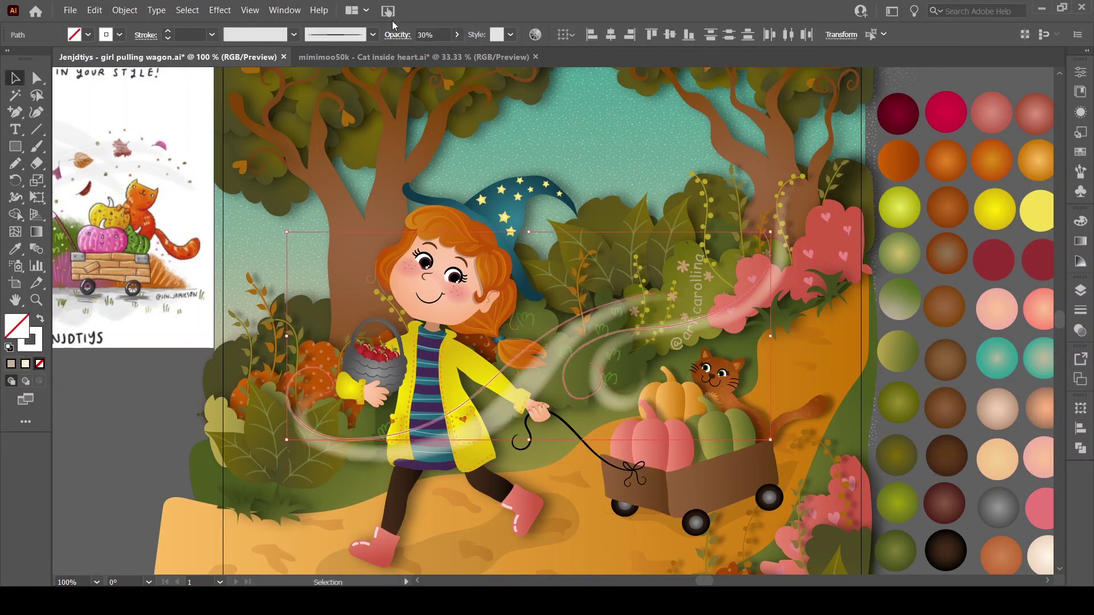
key(ctrl+shift+a)
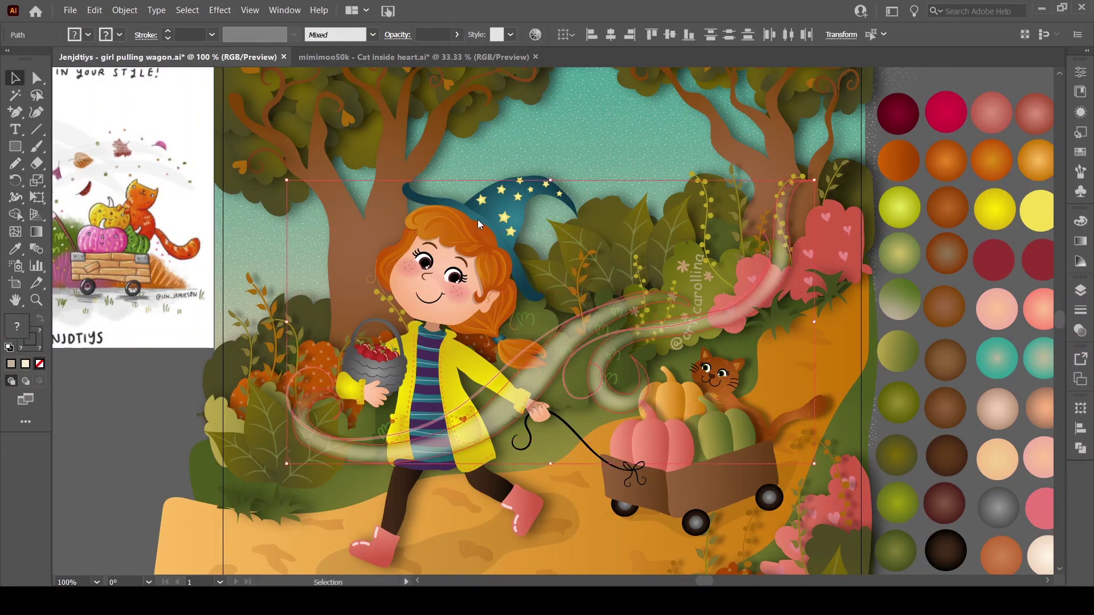
drag(692, 382, 748, 374)
drag(661, 305, 736, 335)
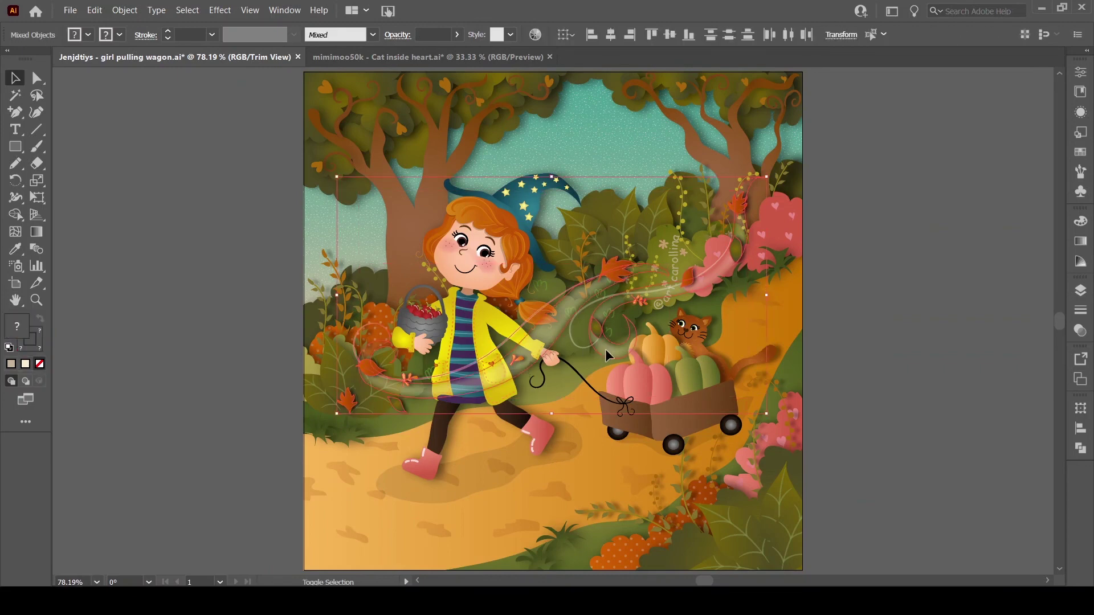
click(1059, 73)
scroll(1059, 77, down, 1)
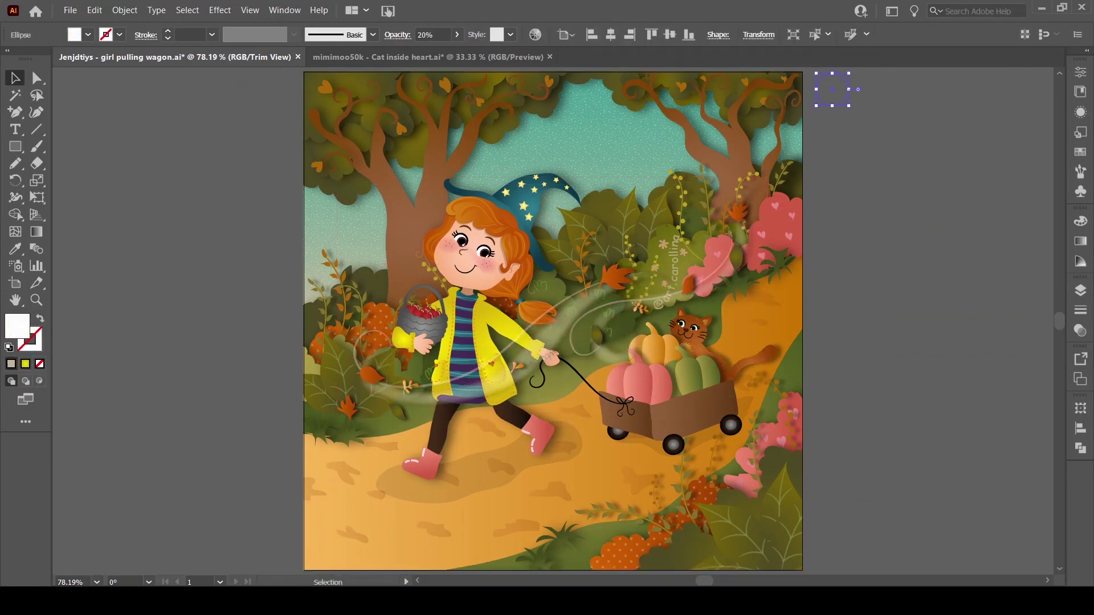